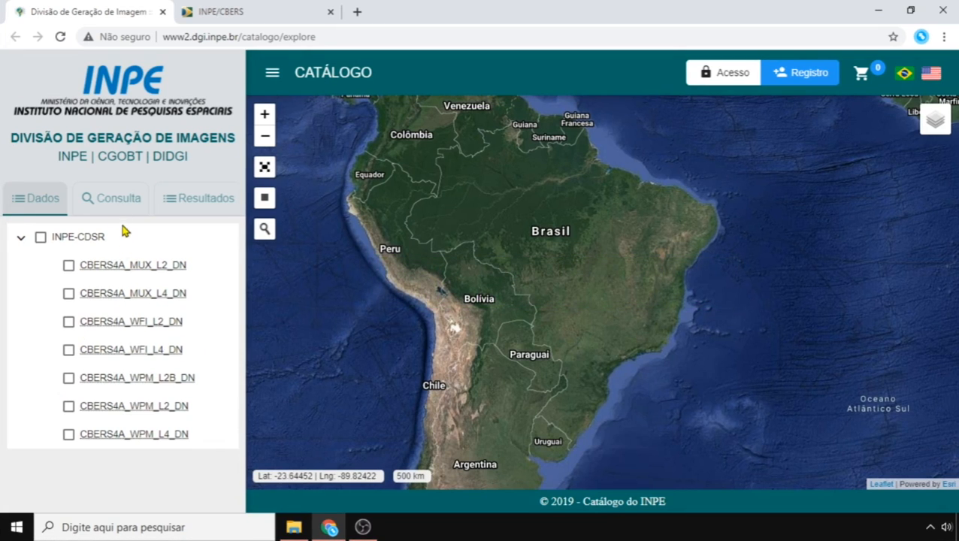
- Switch to the INPE/CBERS page and examine the WPM camera entry in the CBERS 04A payload list
{"action": "left_click", "coordinate": [240, 9]}
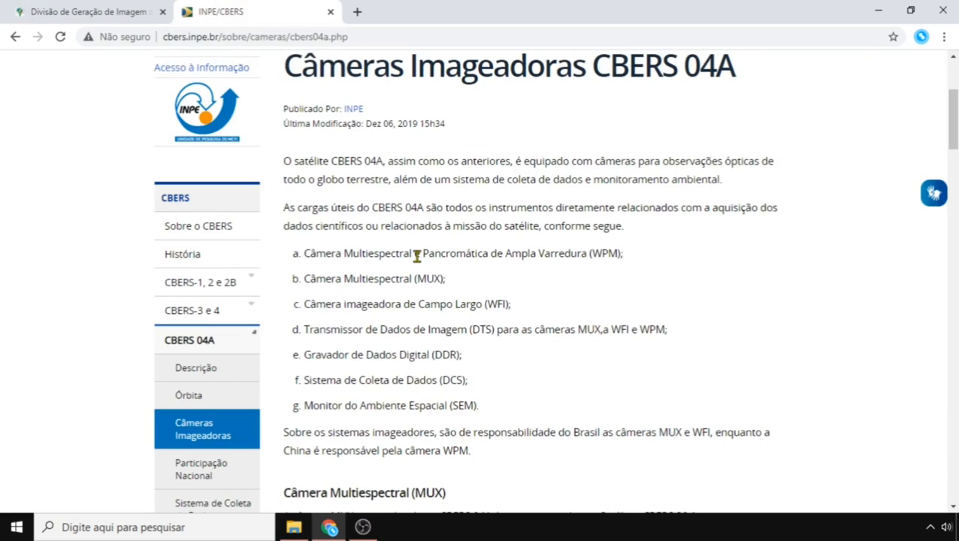
{"action": "double_click", "coordinate": [604, 255]}
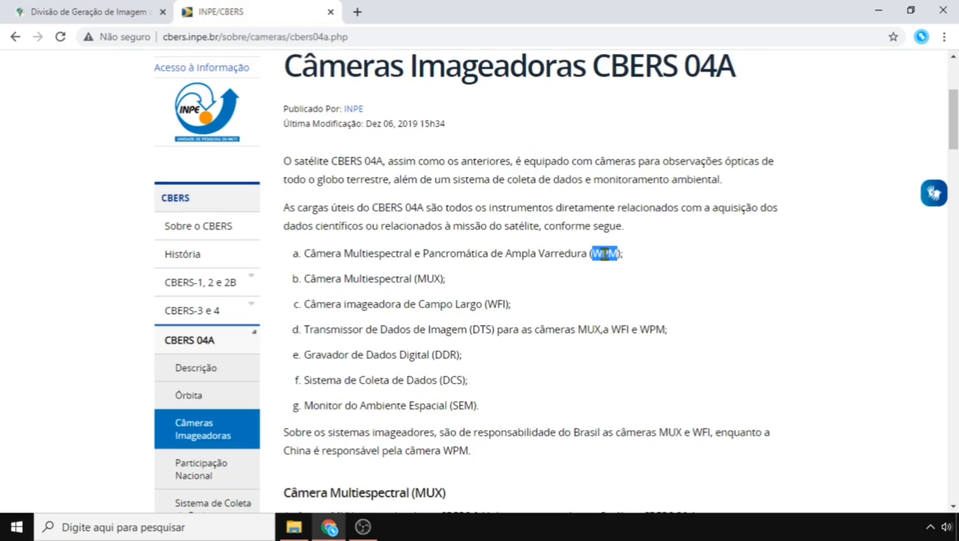
{"action": "left_click", "coordinate": [605, 255]}
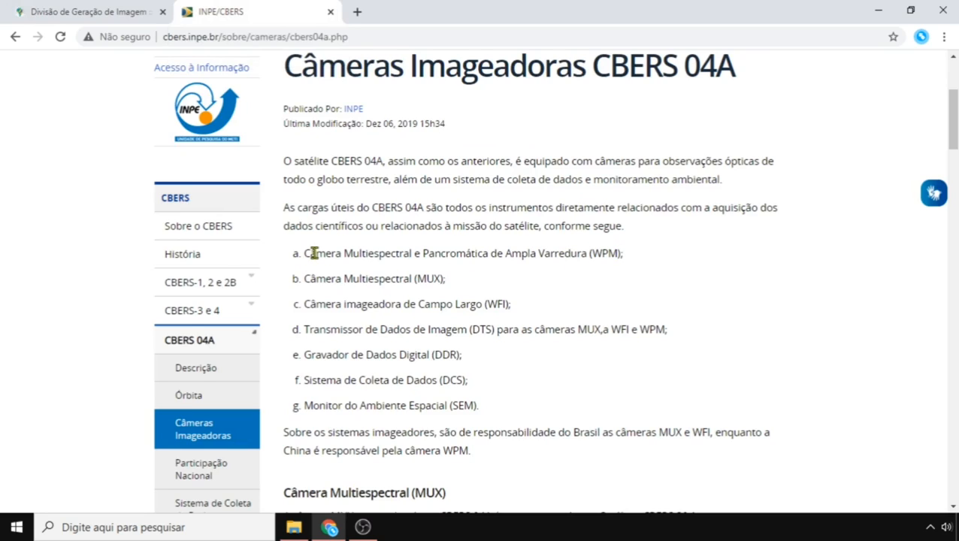
{"action": "left_click_drag", "start_coordinate": [314, 254], "coordinate": [615, 256]}
- Examine the spectral bands and spatial resolution in the WPM camera's specification table
{"action": "left_click_drag", "start_coordinate": [953, 127], "coordinate": [903, 287]}
{"action": "scroll", "coordinate": [679, 201], "scroll_direction": "down", "scroll_amount": 10}
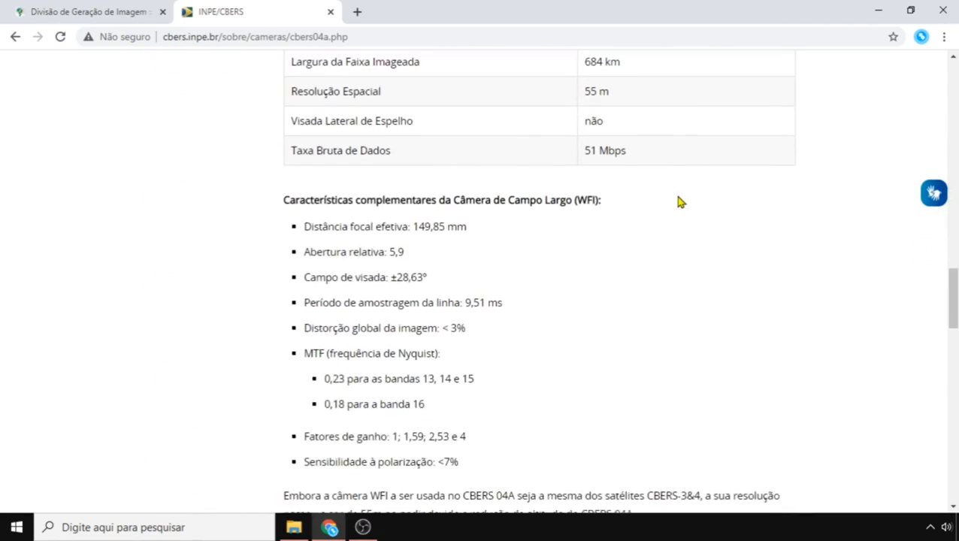
{"action": "scroll", "coordinate": [678, 201], "scroll_direction": "down", "scroll_amount": 1}
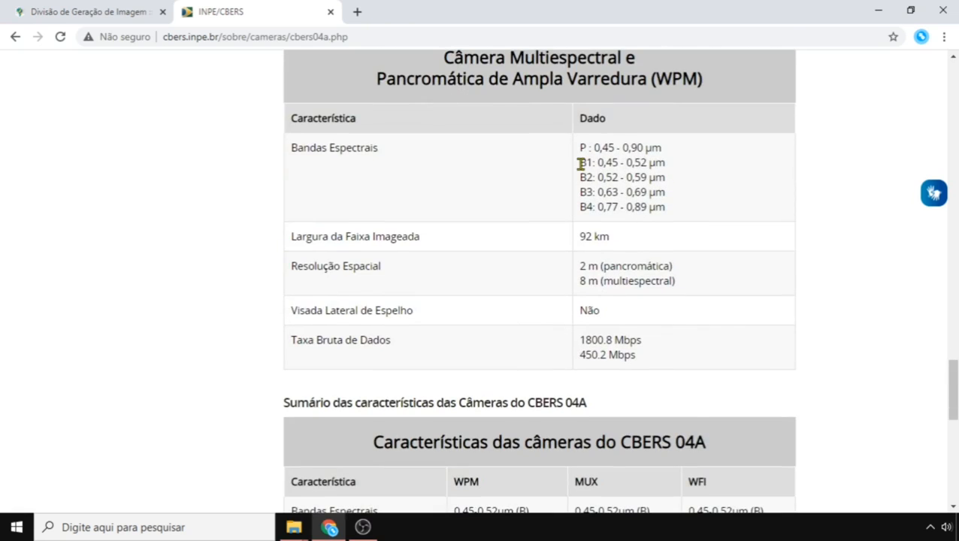
{"action": "left_click_drag", "start_coordinate": [581, 164], "coordinate": [679, 217]}
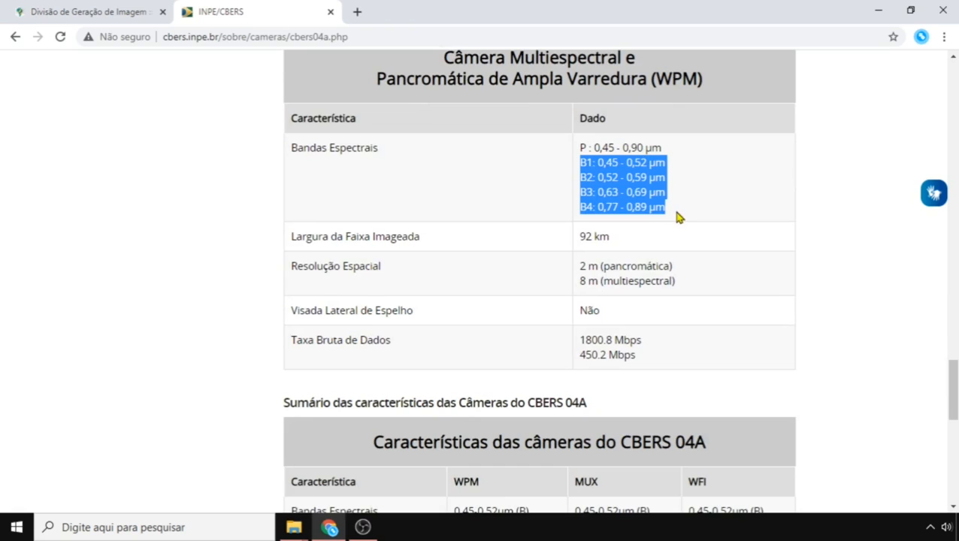
{"action": "triple_click", "coordinate": [590, 164]}
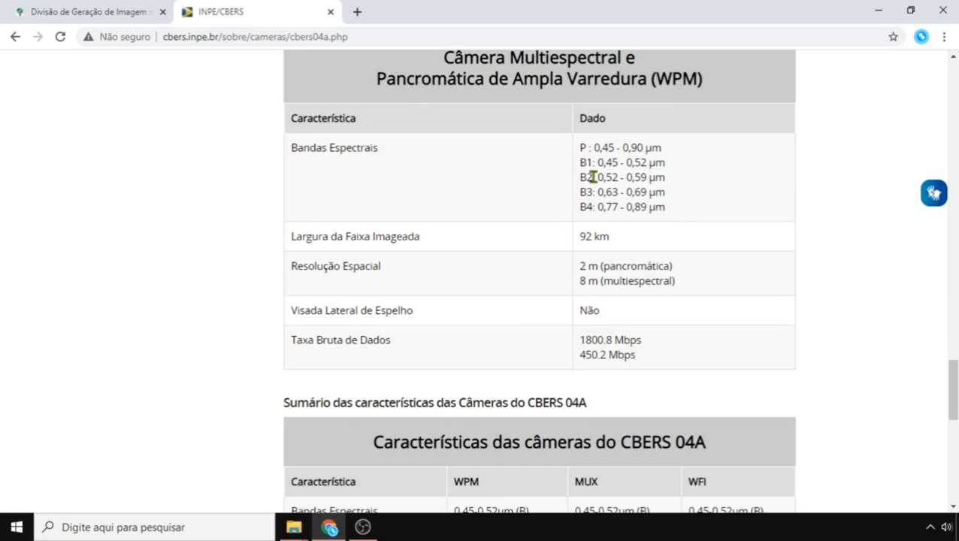
{"action": "triple_click", "coordinate": [592, 178]}
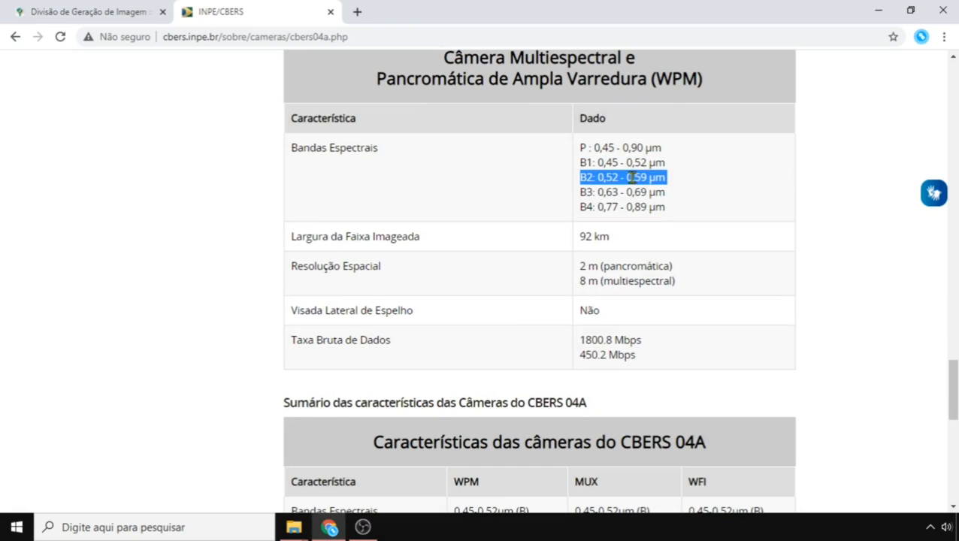
{"action": "triple_click", "coordinate": [618, 193]}
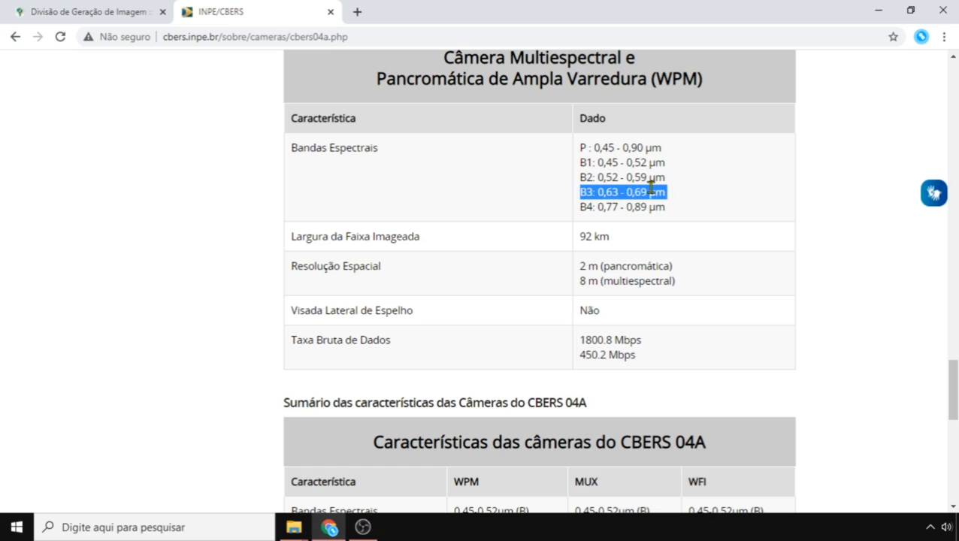
{"action": "triple_click", "coordinate": [619, 207]}
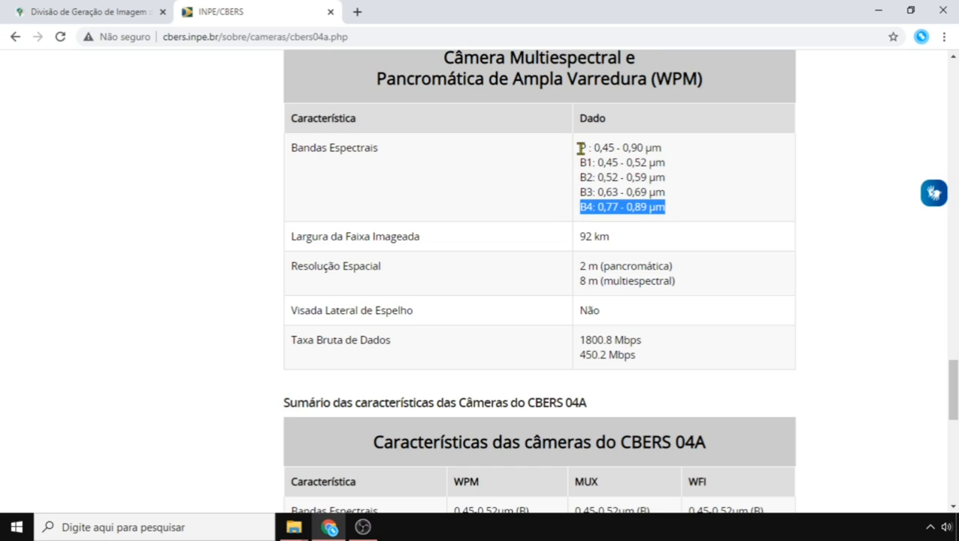
{"action": "left_click_drag", "start_coordinate": [581, 149], "coordinate": [665, 155]}
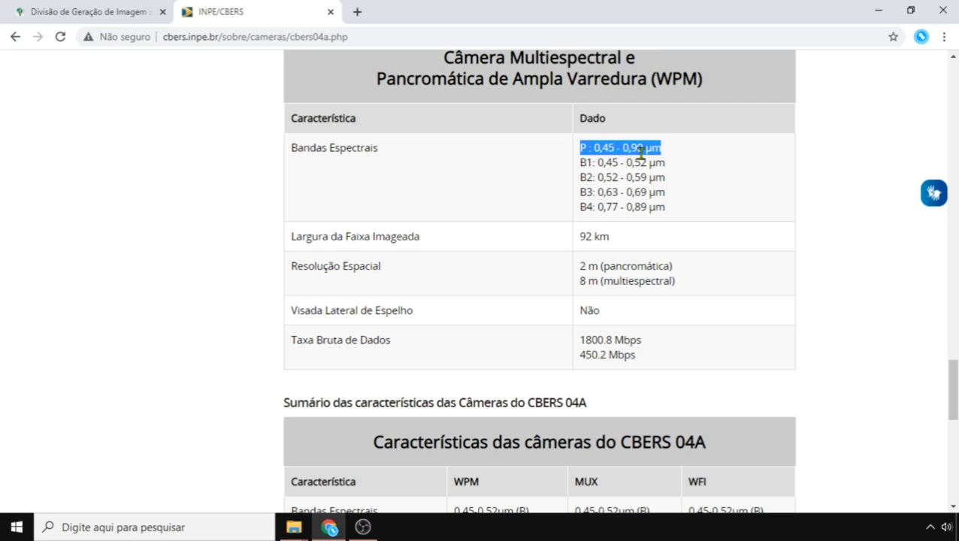
{"action": "left_click", "coordinate": [580, 272]}
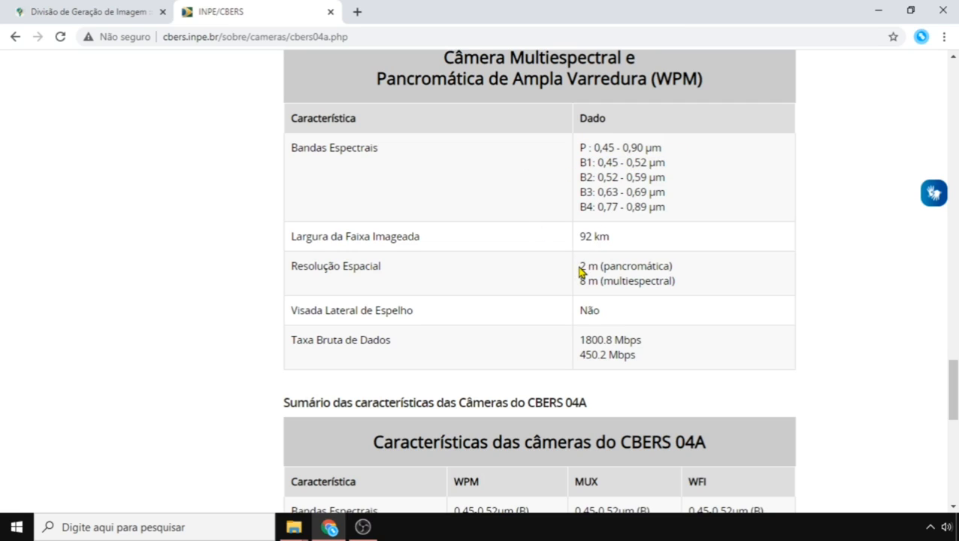
{"action": "left_click_drag", "start_coordinate": [579, 272], "coordinate": [677, 271]}
- Examine the WPM spectral bands and their matching resolutions in the CBERS 04A camera summary table
{"action": "scroll", "coordinate": [676, 275], "scroll_direction": "down", "scroll_amount": 3}
{"action": "scroll", "coordinate": [533, 268], "scroll_direction": "down", "scroll_amount": 1}
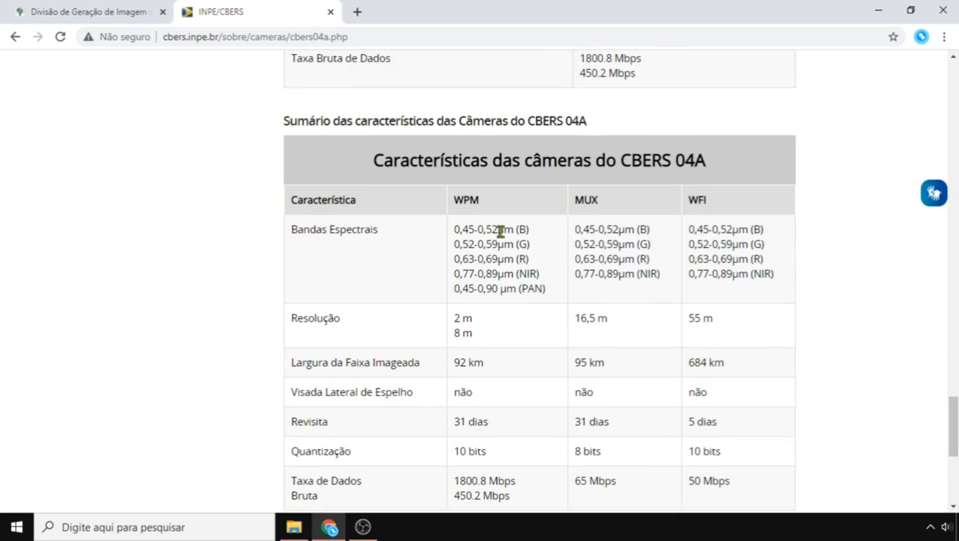
{"action": "scroll", "coordinate": [488, 233], "scroll_direction": "down", "scroll_amount": 2}
{"action": "scroll", "coordinate": [481, 225], "scroll_direction": "up", "scroll_amount": 1}
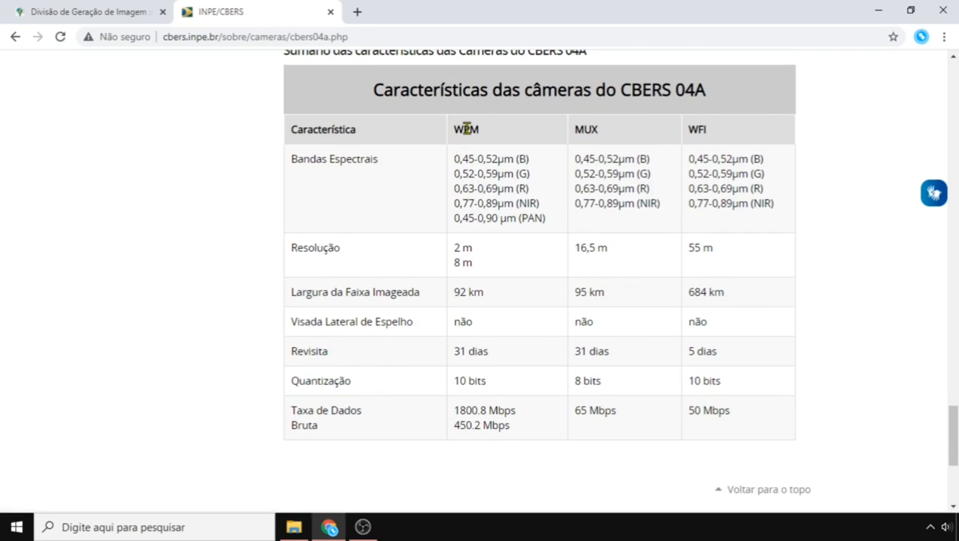
{"action": "left_click_drag", "start_coordinate": [456, 158], "coordinate": [545, 209]}
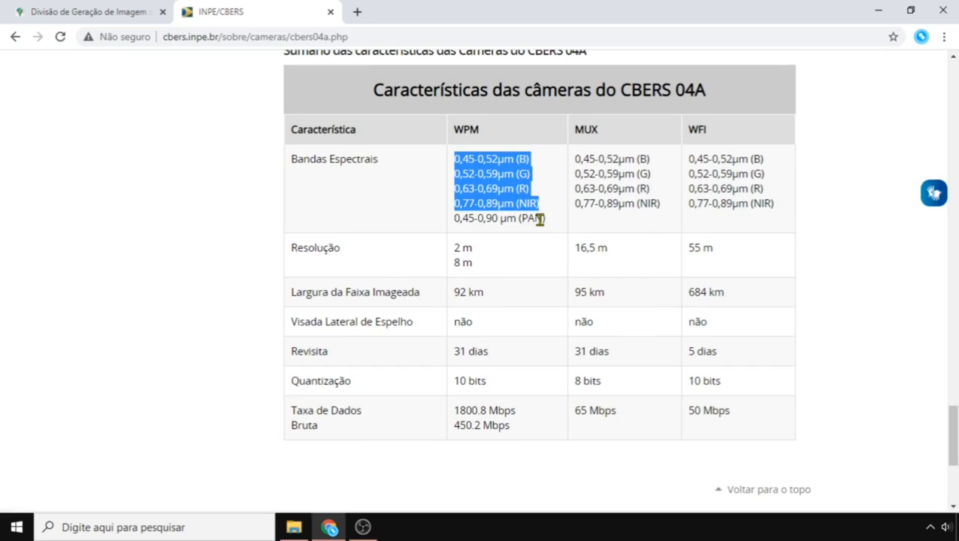
{"action": "triple_click", "coordinate": [539, 218]}
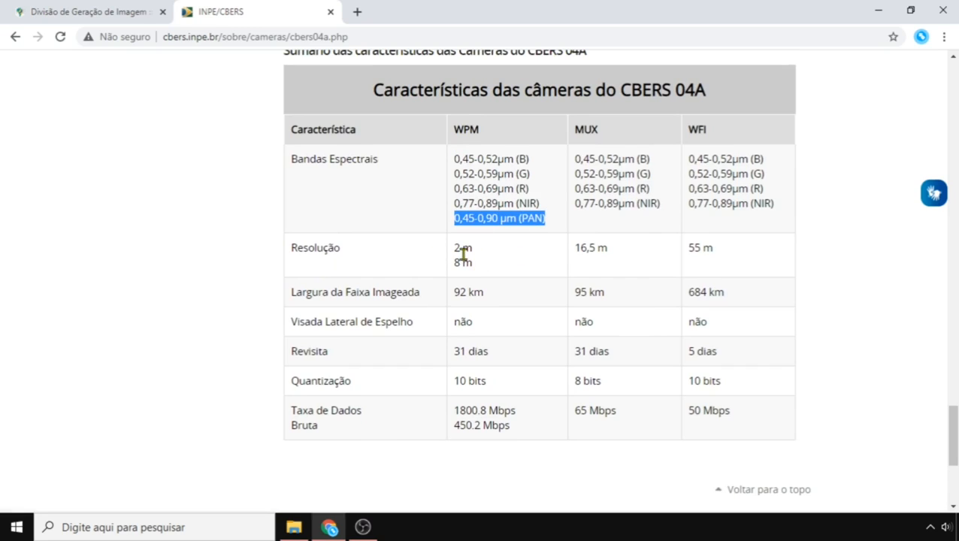
{"action": "triple_click", "coordinate": [464, 252]}
{"action": "double_click", "coordinate": [534, 219]}
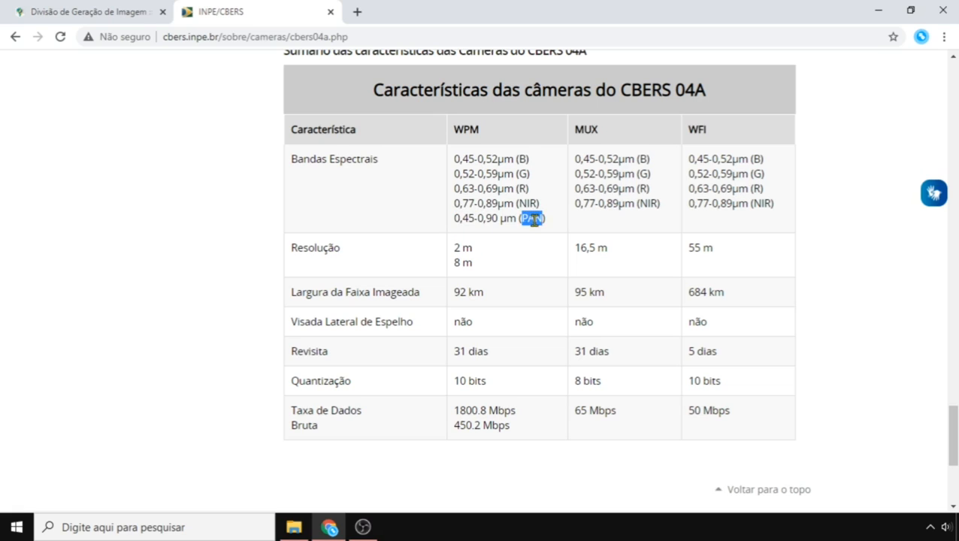
{"action": "left_click", "coordinate": [533, 219]}
{"action": "left_click_drag", "start_coordinate": [456, 262], "coordinate": [488, 272]}
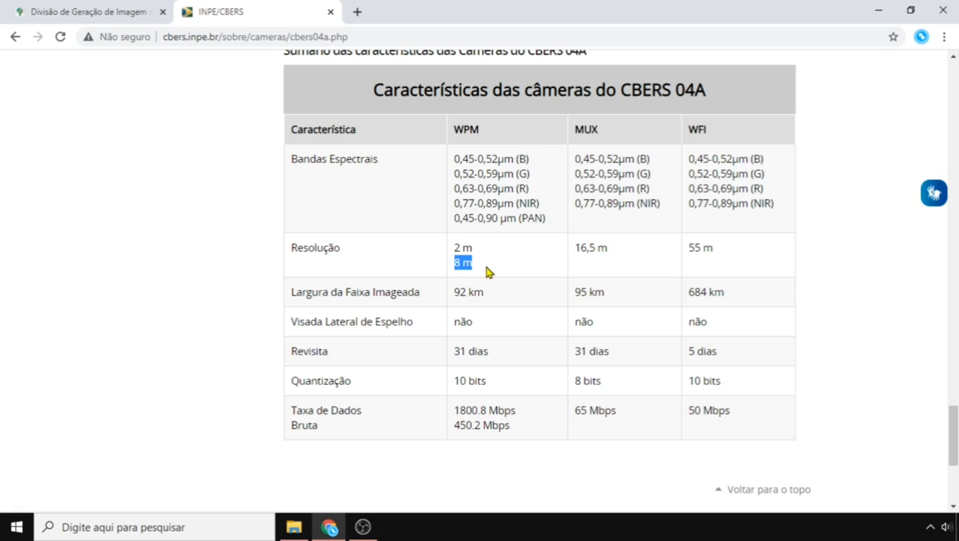
{"action": "left_click_drag", "start_coordinate": [543, 206], "coordinate": [458, 160]}
{"action": "left_click", "coordinate": [520, 165]}
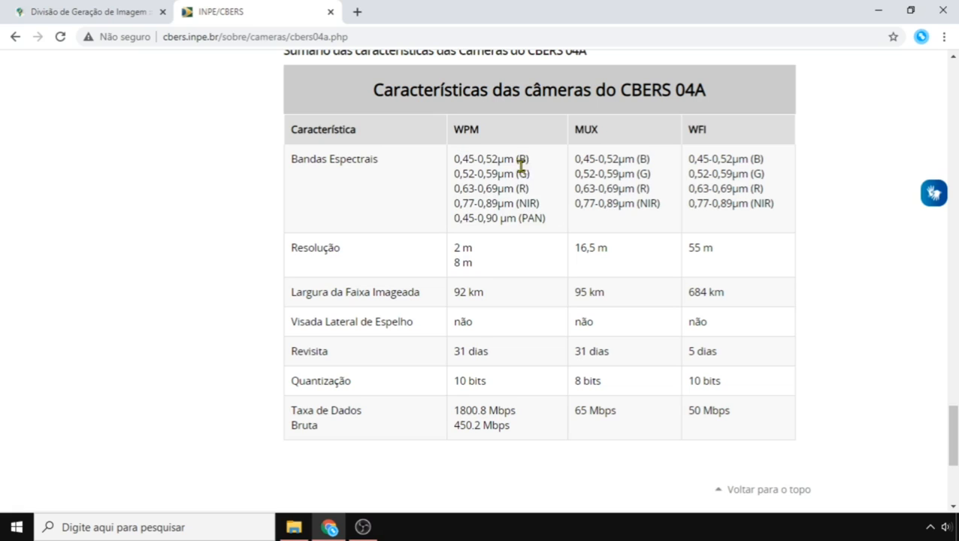
{"action": "left_click", "coordinate": [523, 203]}
- Check the WPM camera's swath width and revisit time in the summary table
{"action": "left_click_drag", "start_coordinate": [489, 299], "coordinate": [456, 293]}
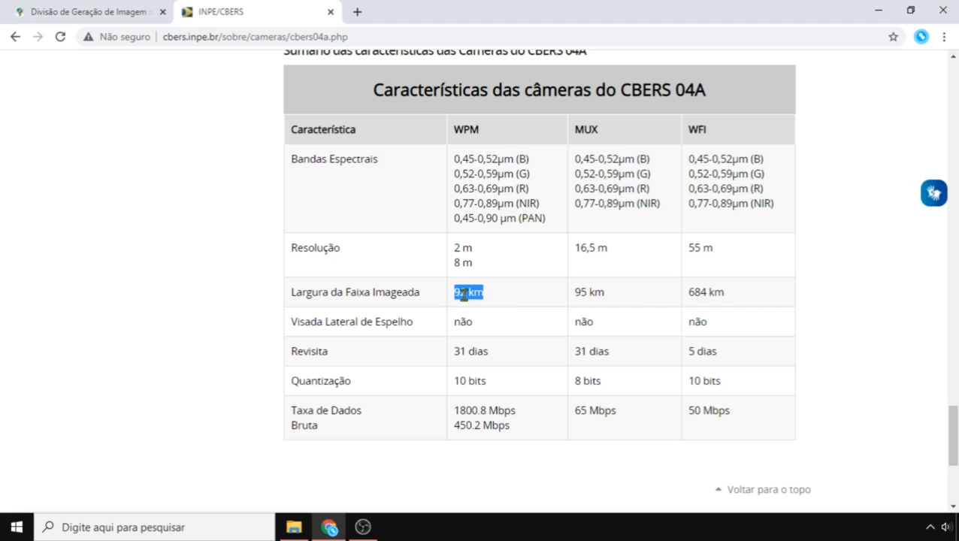
{"action": "left_click", "coordinate": [463, 295]}
{"action": "scroll", "coordinate": [465, 298], "scroll_direction": "down", "scroll_amount": 1}
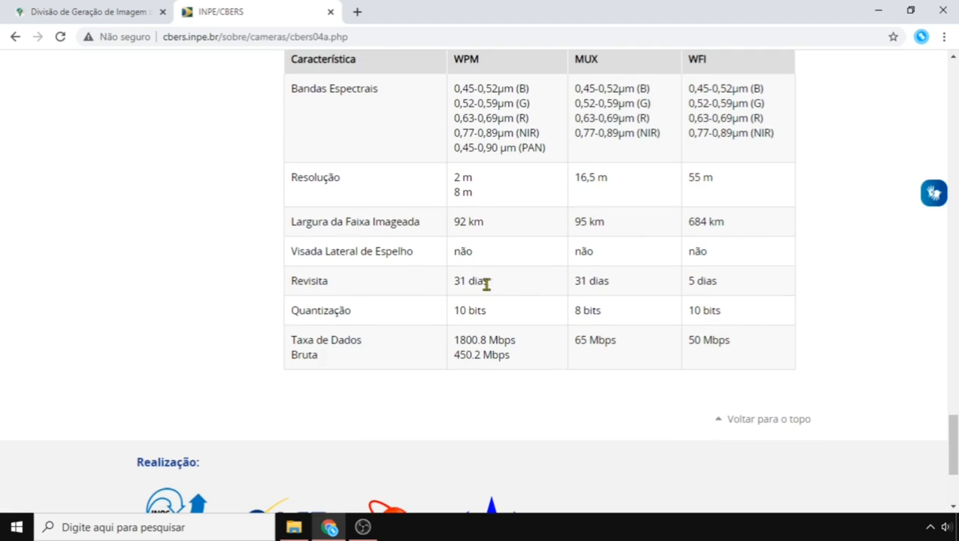
{"action": "left_click_drag", "start_coordinate": [485, 283], "coordinate": [454, 290]}
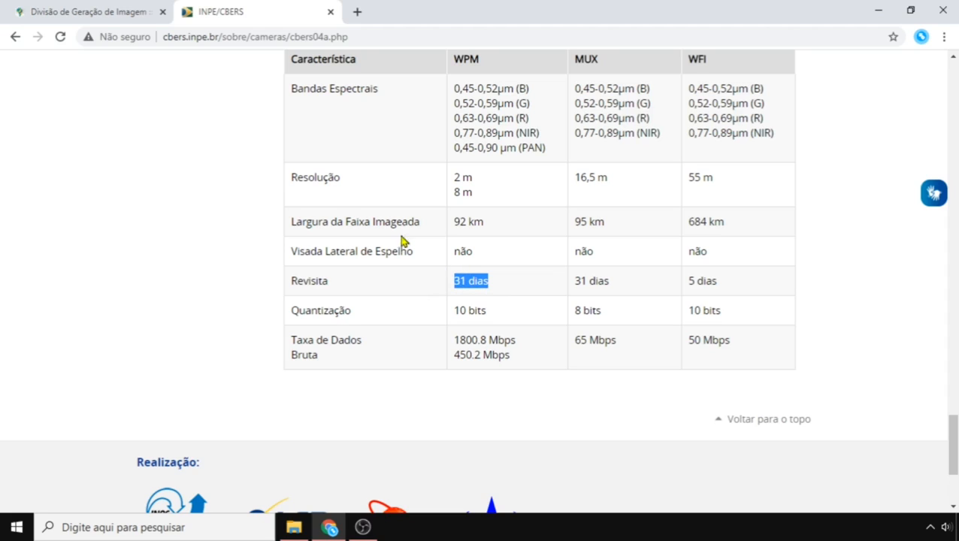
- Return to the INPE image catalogue and review the sign-in and registration forms, closing both without submitting
{"action": "left_click", "coordinate": [84, 13]}
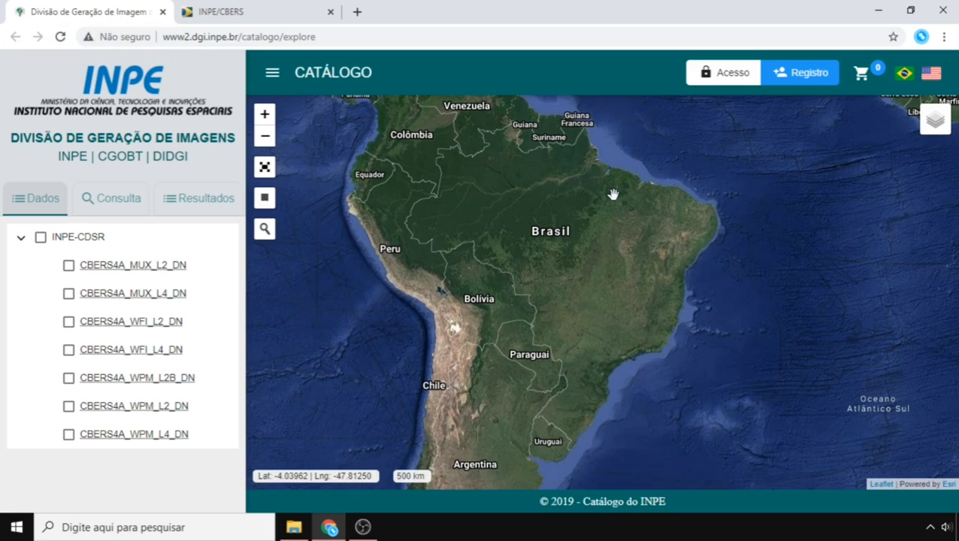
{"action": "left_click", "coordinate": [705, 74]}
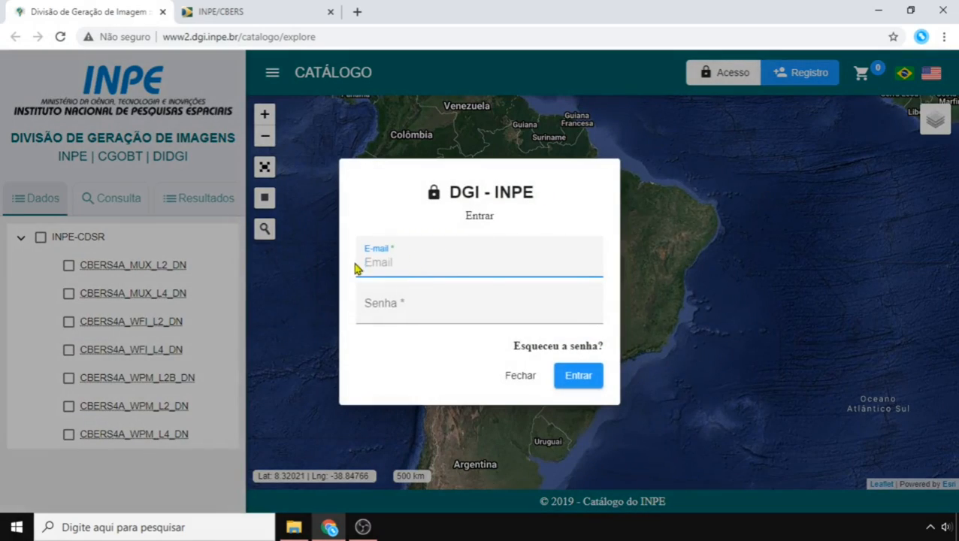
{"action": "left_click", "coordinate": [517, 377]}
{"action": "left_click", "coordinate": [805, 72]}
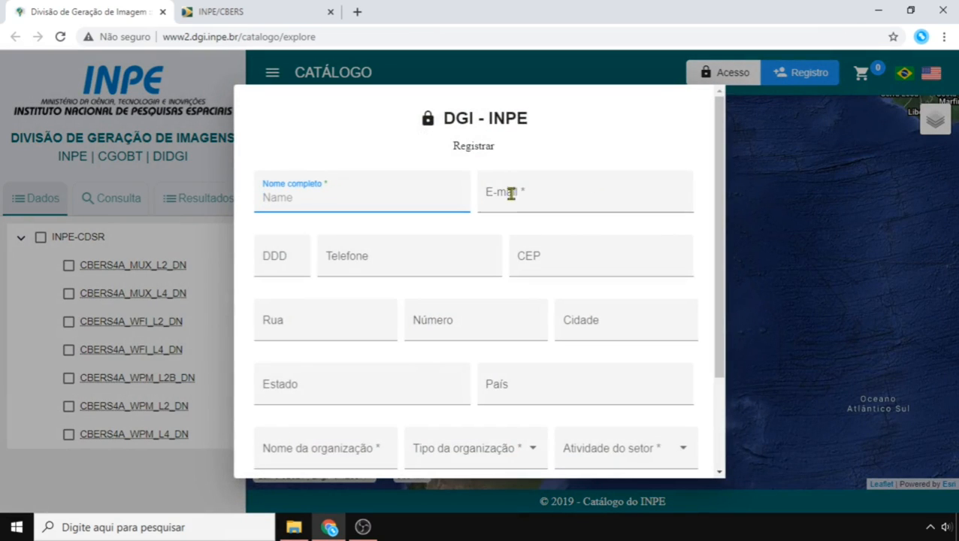
{"action": "scroll", "coordinate": [399, 229], "scroll_direction": "down", "scroll_amount": 2}
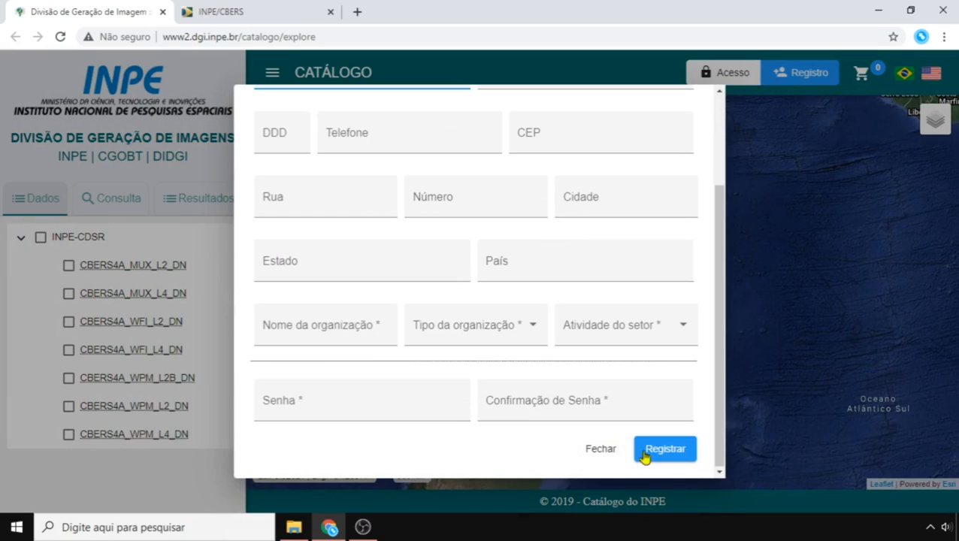
{"action": "left_click", "coordinate": [600, 451]}
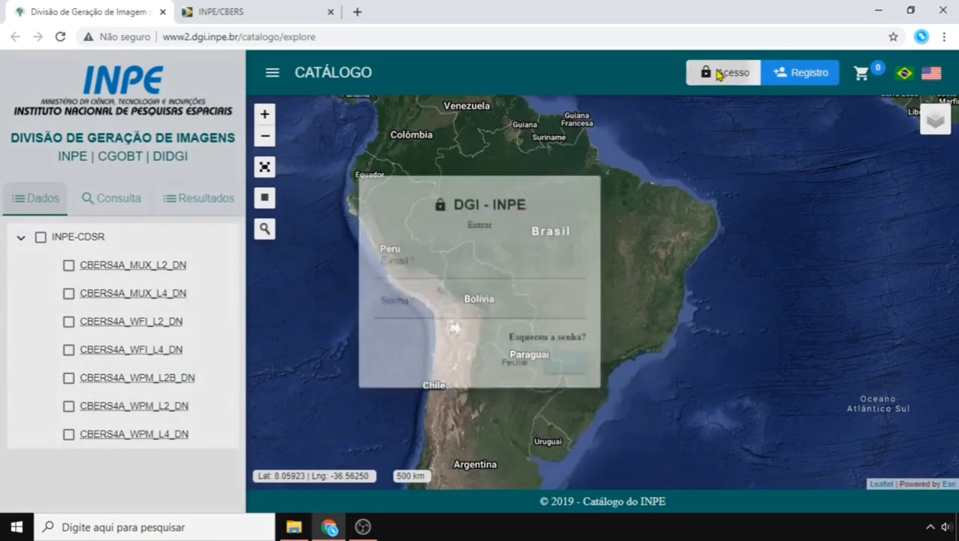
- Sign in to the catalogue with the account's e-mail and password
{"action": "left_click", "coordinate": [718, 72]}
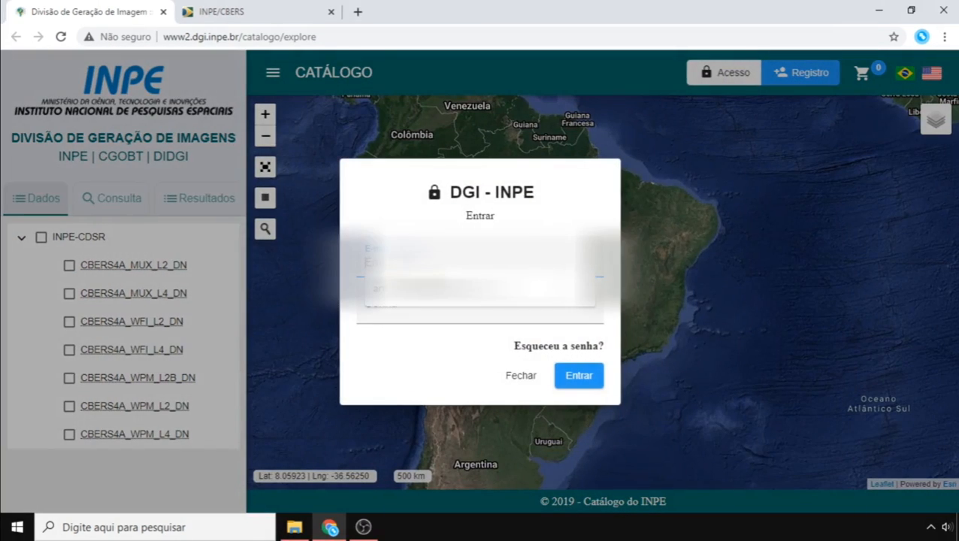
{"action": "left_click", "coordinate": [410, 288]}
{"action": "left_click", "coordinate": [412, 307]}
{"action": "type", "text": "••••••"}
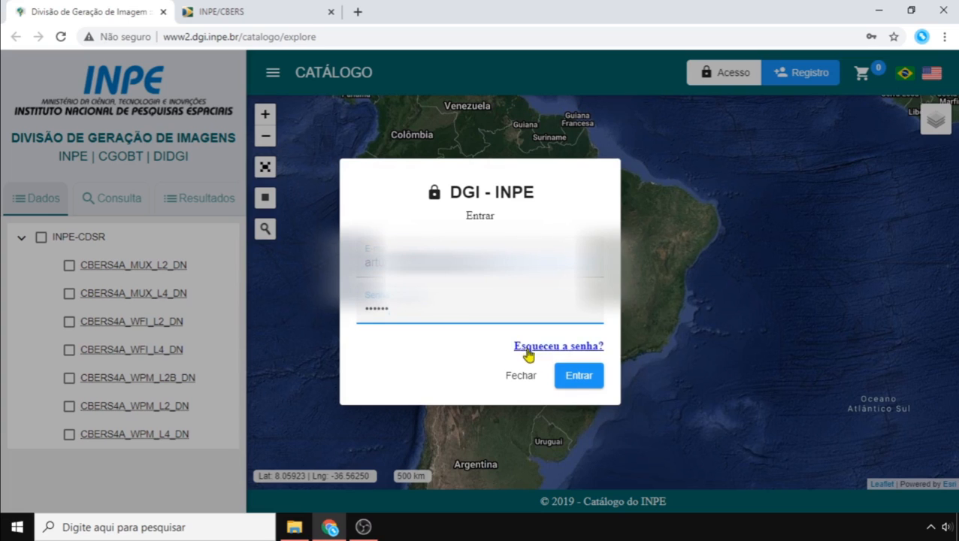
{"action": "left_click", "coordinate": [575, 376]}
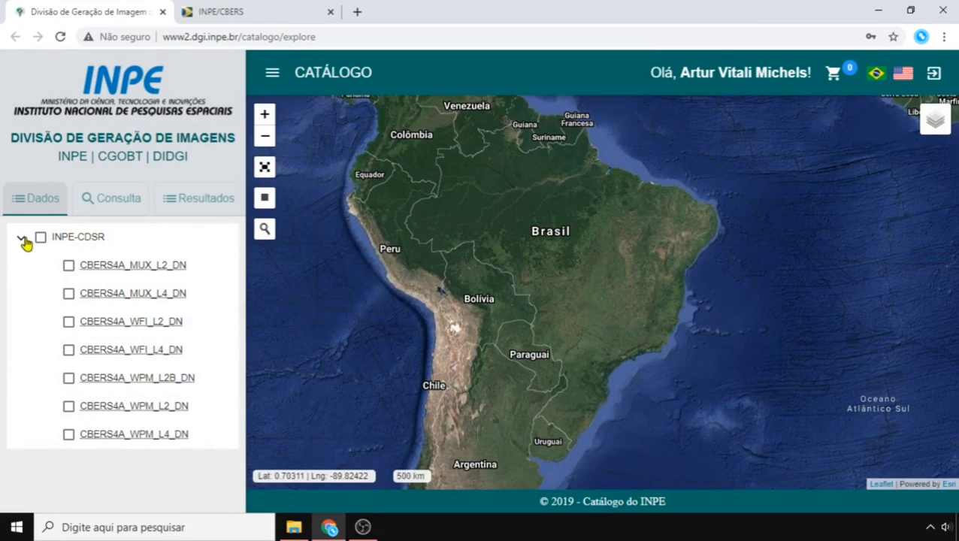
- Select all INPE-CDSR image collections and draw a rectangular search area over the Amazon region southeast of Manaus
{"action": "left_click", "coordinate": [40, 237]}
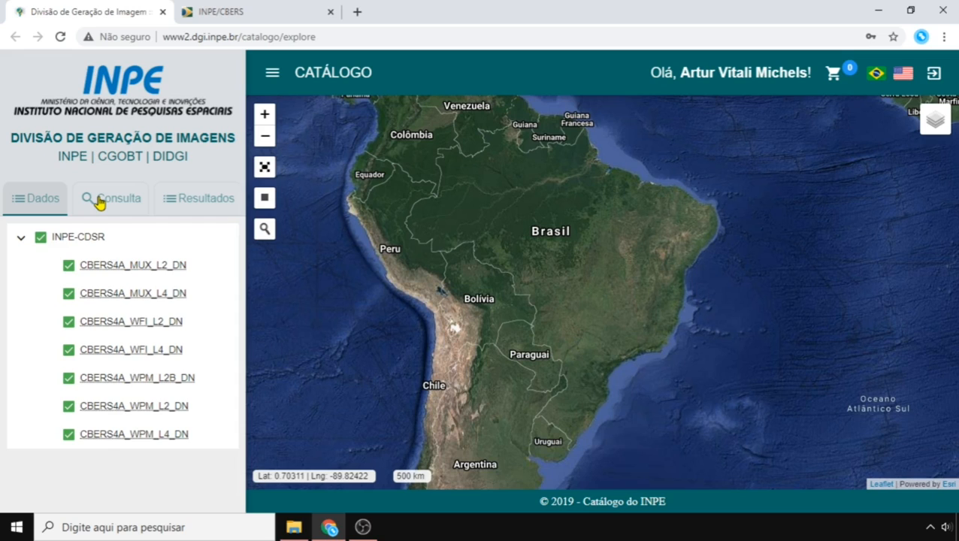
{"action": "left_click", "coordinate": [264, 197]}
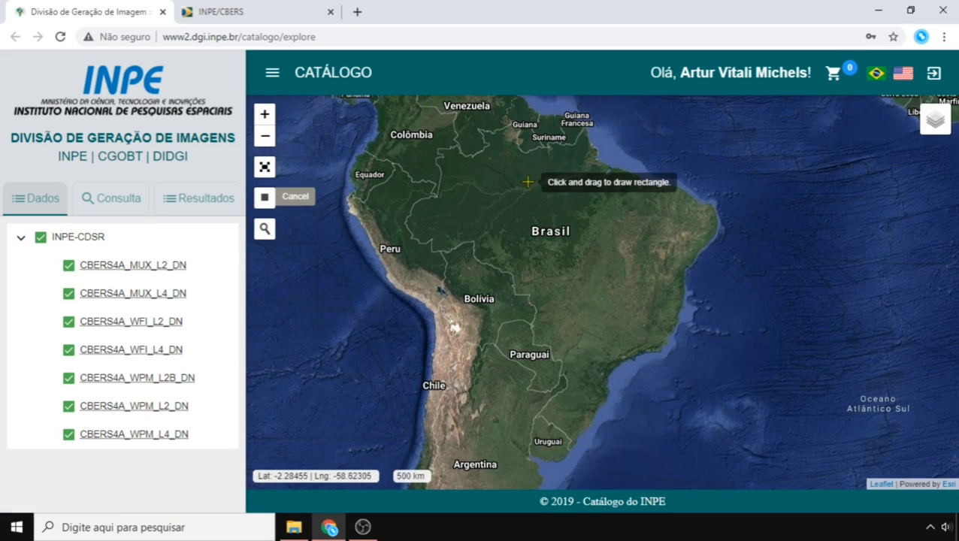
{"action": "left_click_drag", "start_coordinate": [528, 182], "coordinate": [565, 241]}
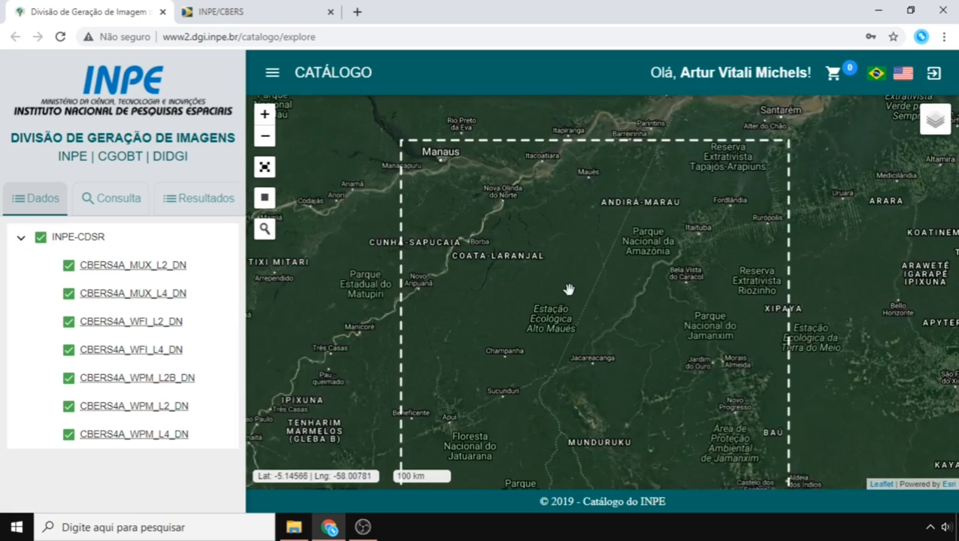
{"action": "left_click_drag", "start_coordinate": [570, 290], "coordinate": [564, 255]}
- Search the map for criciúma and go to Criciúma, Santa Catarina, BRA
{"action": "left_click", "coordinate": [264, 229]}
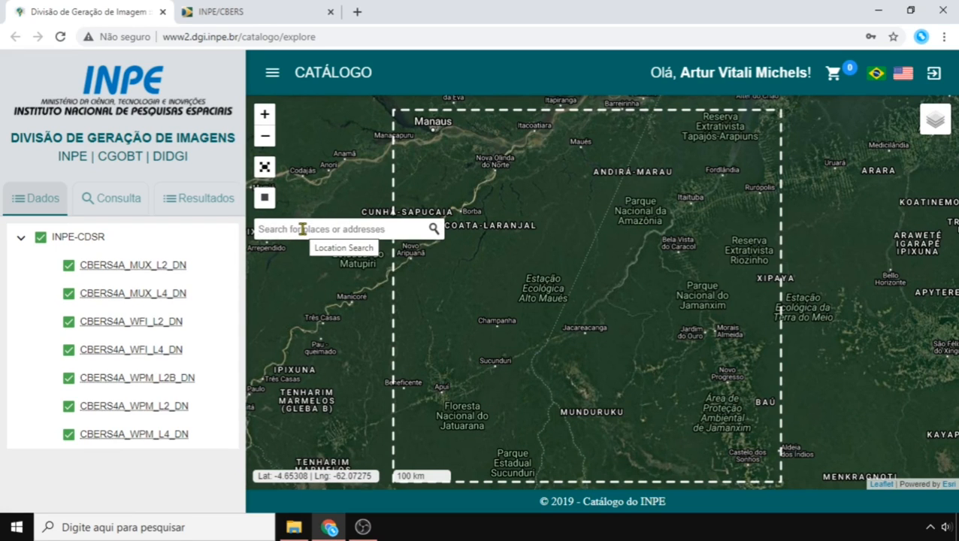
{"action": "type", "text": "crici"}
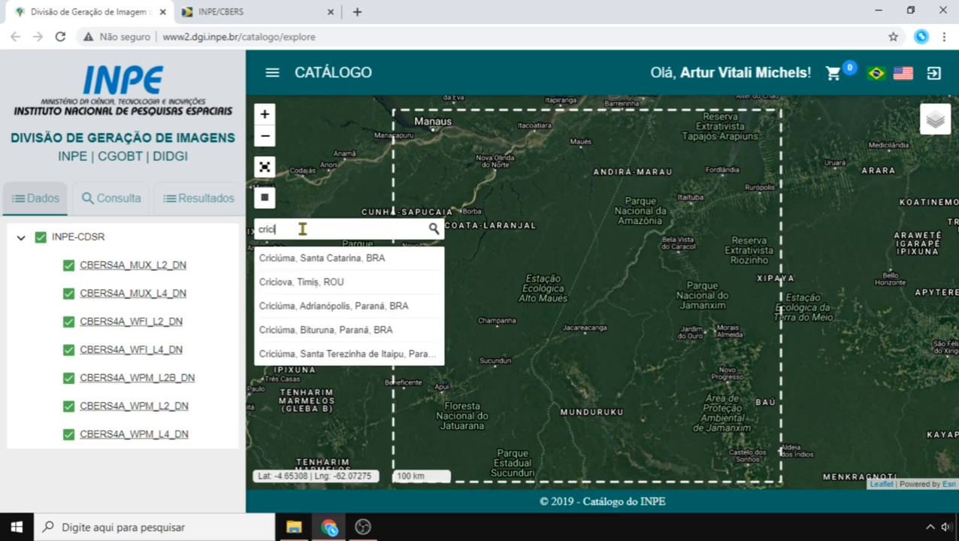
{"action": "type", "text": "úma"}
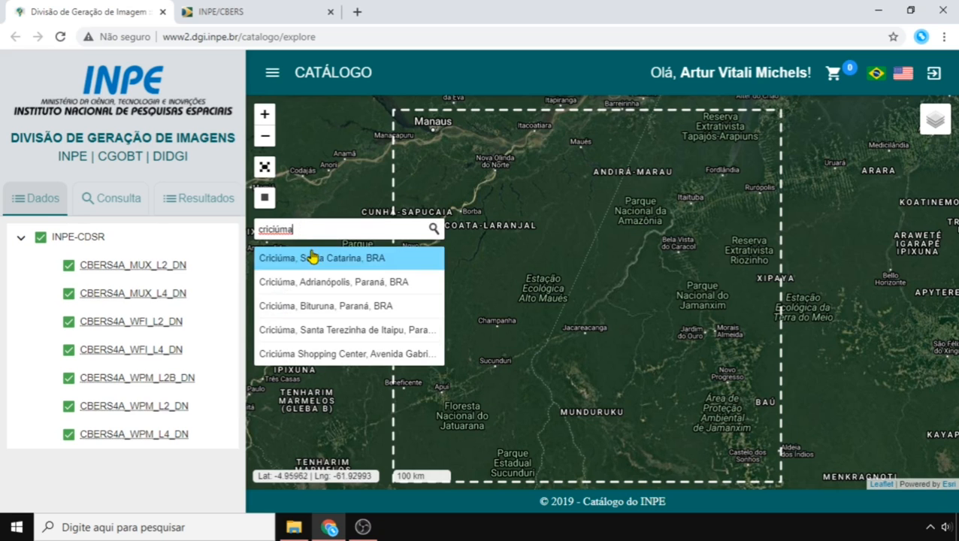
{"action": "left_click", "coordinate": [311, 257]}
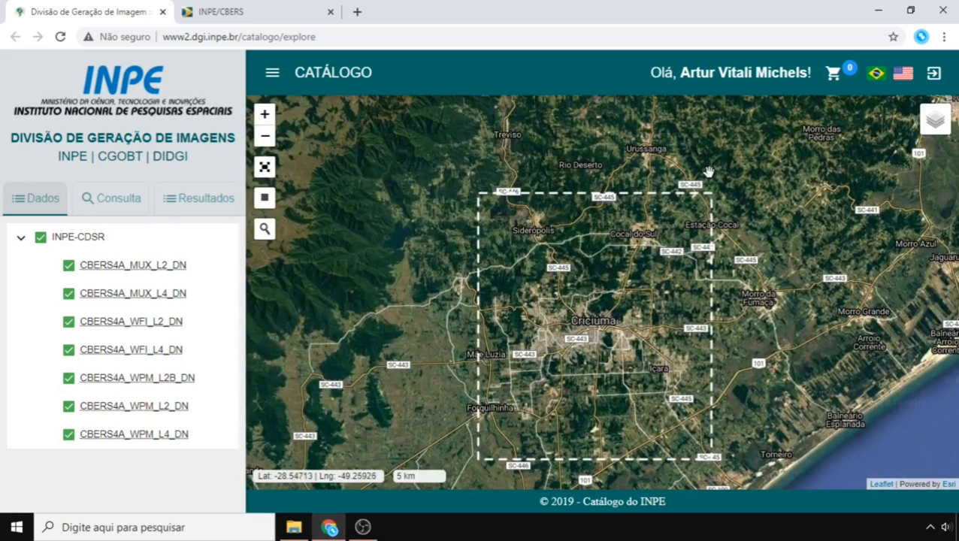
- Draw a rectangular search area north of Caxias do Sul, from about -28.67 to -29.25 latitude and -51.44 to -50.87 longitude
{"action": "scroll", "coordinate": [451, 348], "scroll_direction": "down", "scroll_amount": 3}
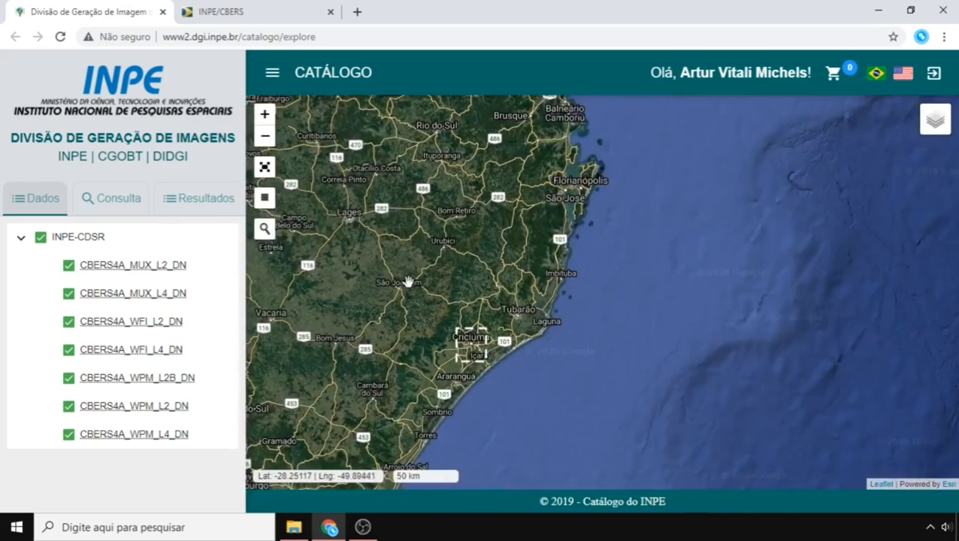
{"action": "left_click_drag", "start_coordinate": [409, 282], "coordinate": [702, 268]}
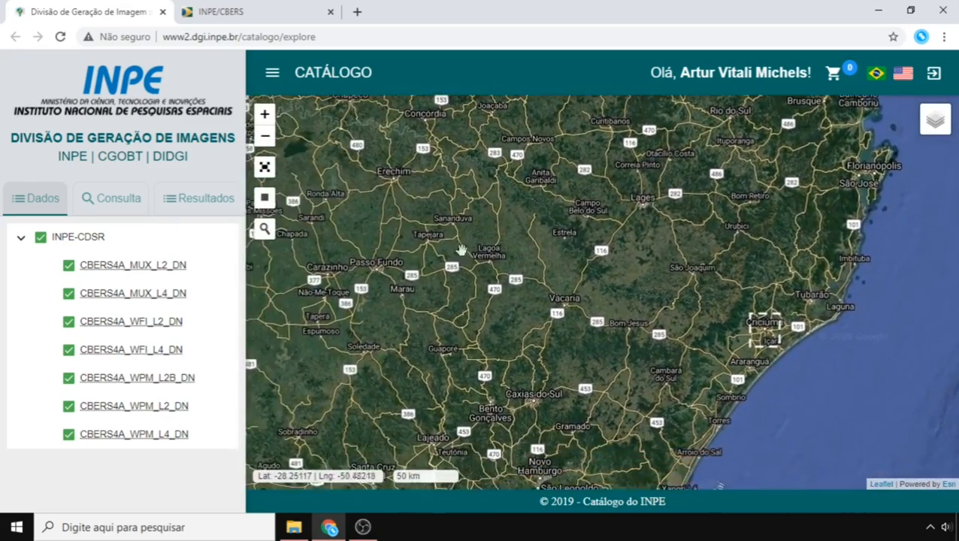
{"action": "left_click", "coordinate": [265, 197]}
{"action": "left_click_drag", "start_coordinate": [504, 347], "coordinate": [575, 419]}
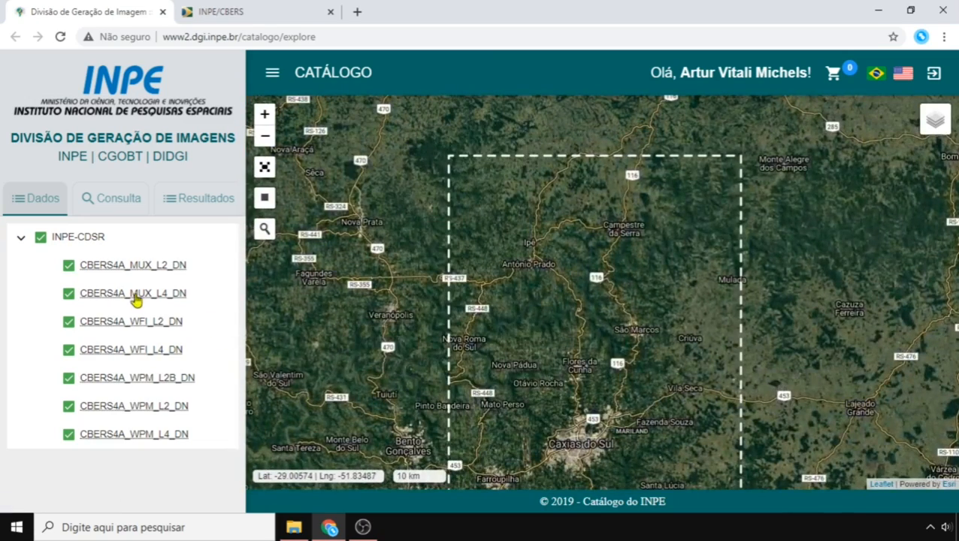
- Set the image query's start date to 2020/01/01
{"action": "left_click", "coordinate": [108, 201]}
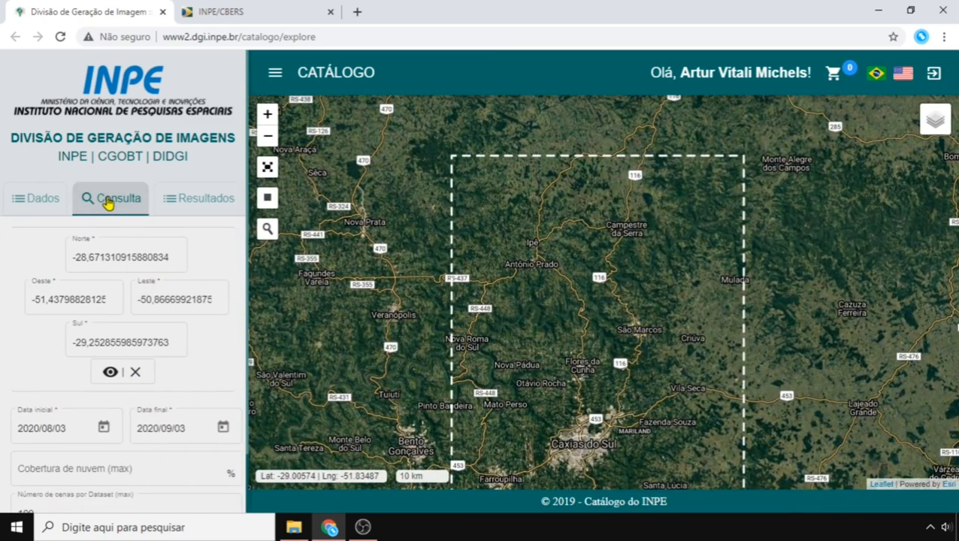
{"action": "left_click", "coordinate": [93, 427]}
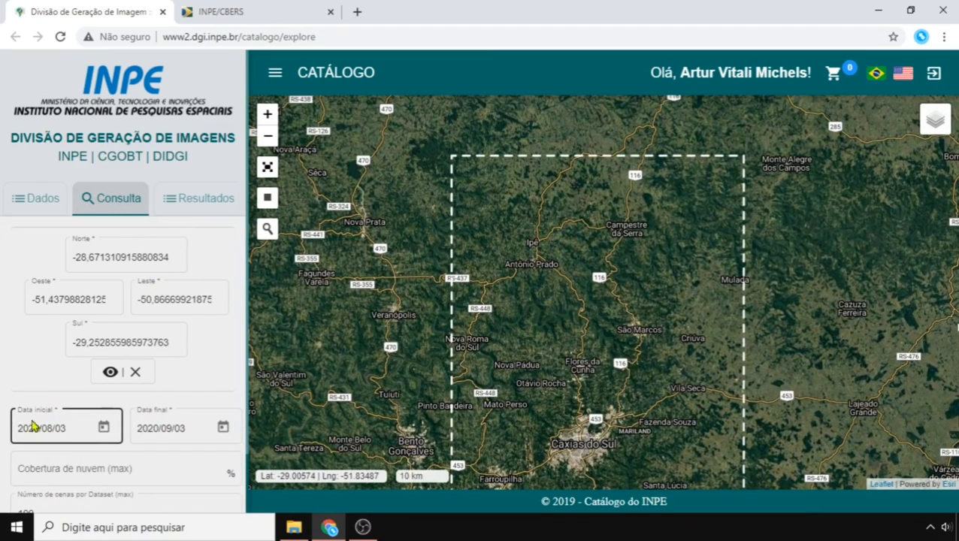
{"action": "left_click", "coordinate": [151, 427]}
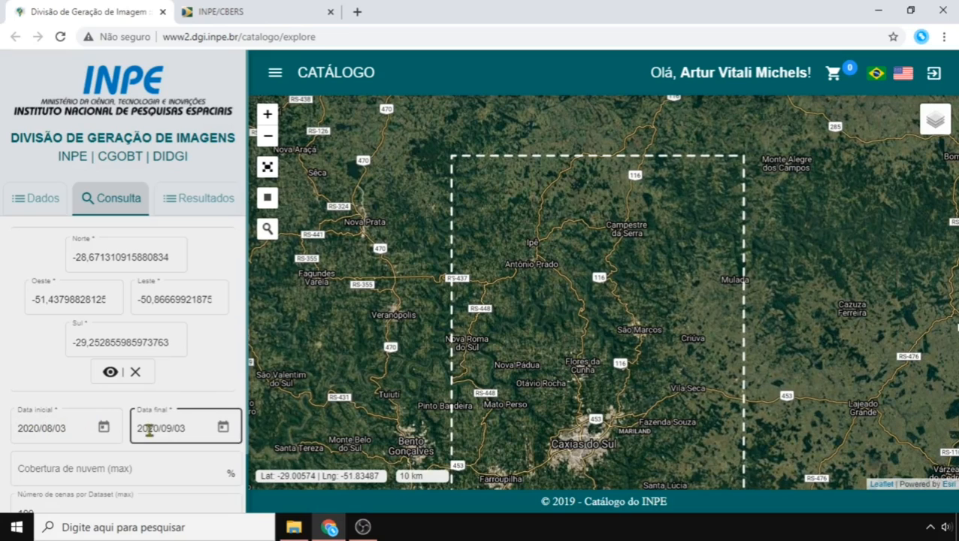
{"action": "left_click", "coordinate": [104, 427]}
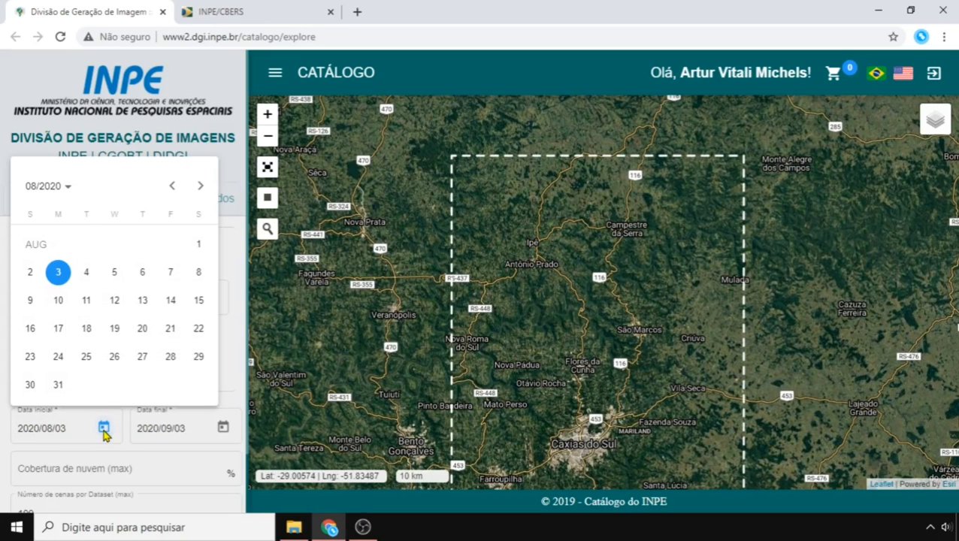
{"action": "left_click", "coordinate": [53, 187]}
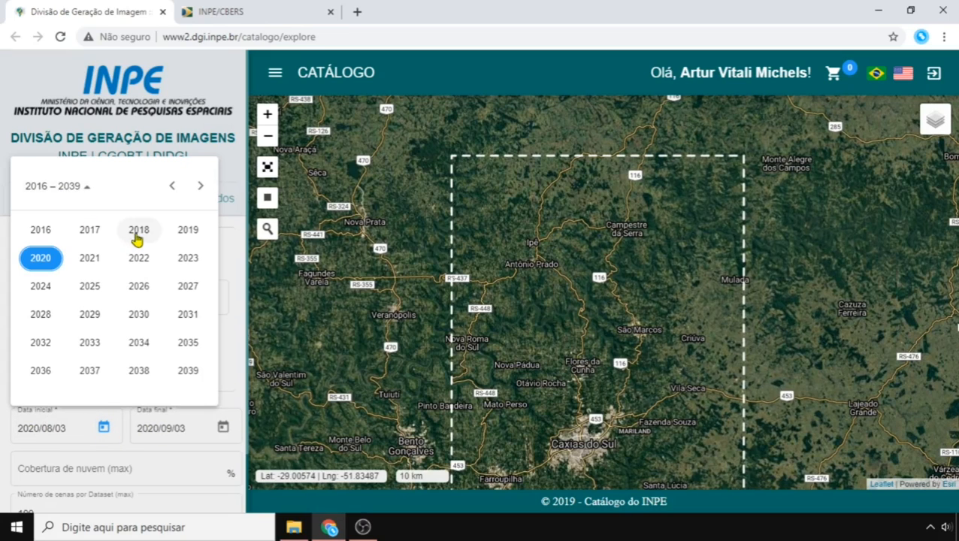
{"action": "left_click", "coordinate": [41, 258]}
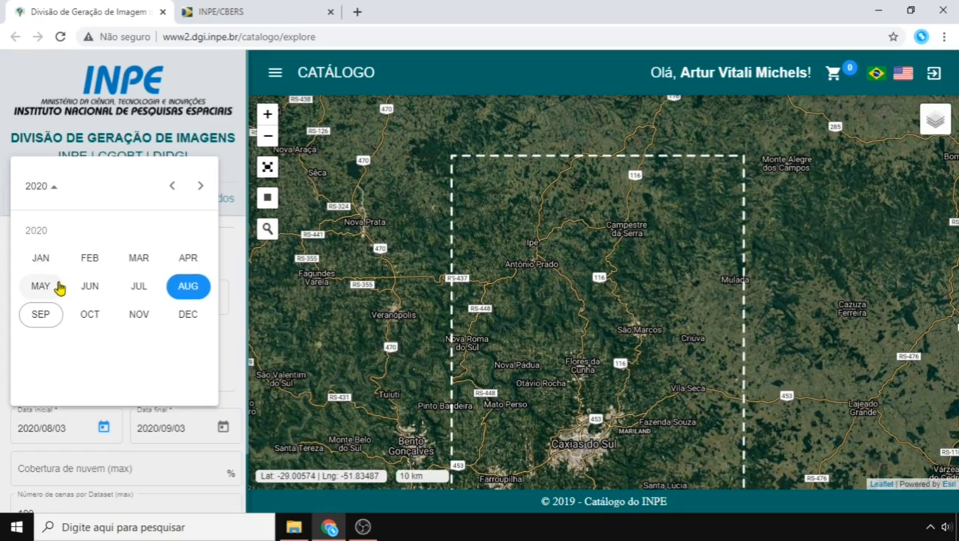
{"action": "left_click", "coordinate": [39, 262]}
{"action": "left_click", "coordinate": [114, 248]}
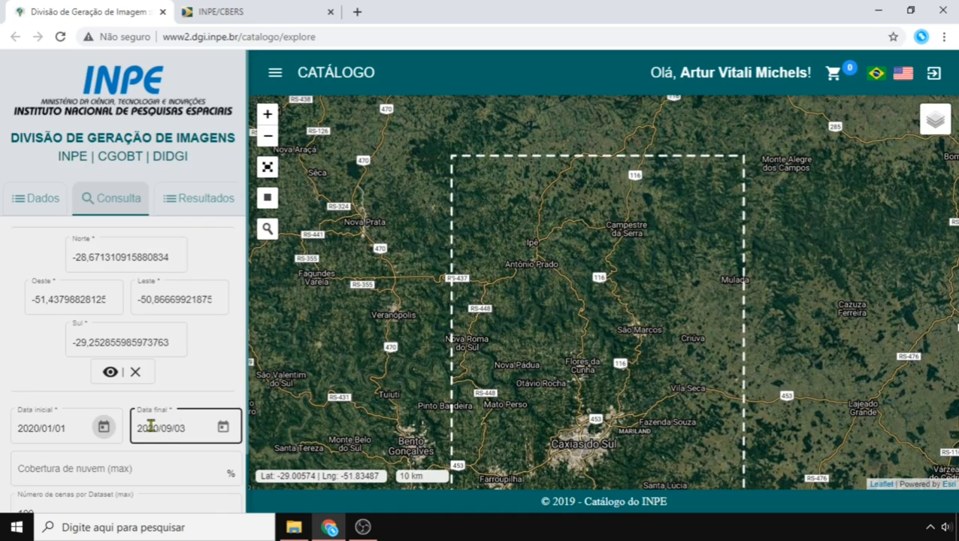
- Filter the catalogue images with the maximum cloud cover left blank
{"action": "scroll", "coordinate": [151, 426], "scroll_direction": "down", "scroll_amount": 1}
{"action": "left_click", "coordinate": [91, 406]}
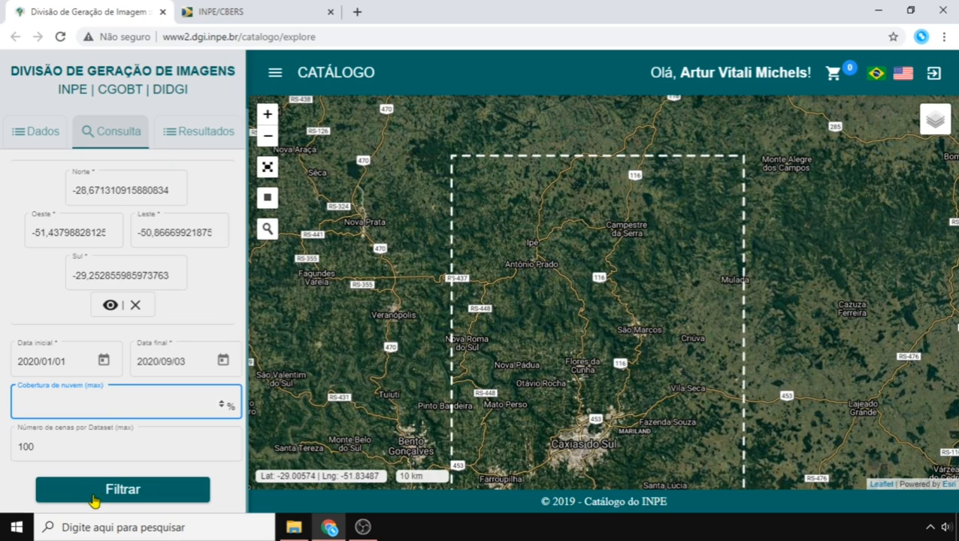
{"action": "left_click", "coordinate": [132, 491]}
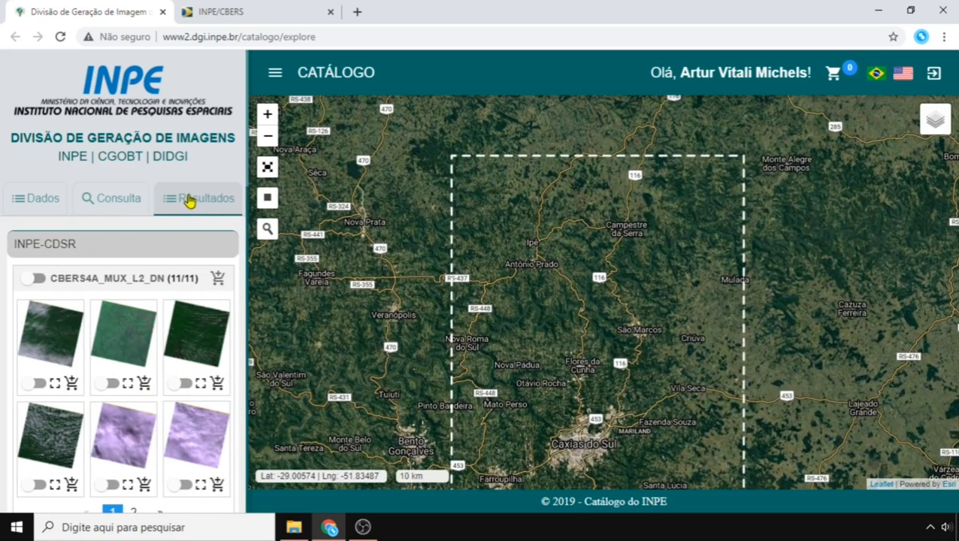
- Browse the query results down to the CBERS4A_WPM_L4_DN collection
{"action": "scroll", "coordinate": [133, 319], "scroll_direction": "down", "scroll_amount": 20}
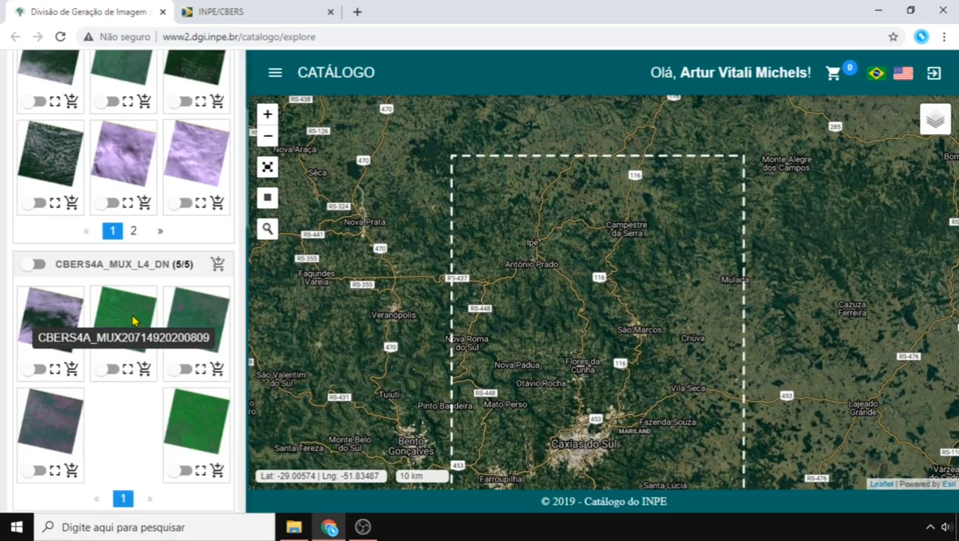
{"action": "scroll", "coordinate": [136, 321], "scroll_direction": "down", "scroll_amount": 3}
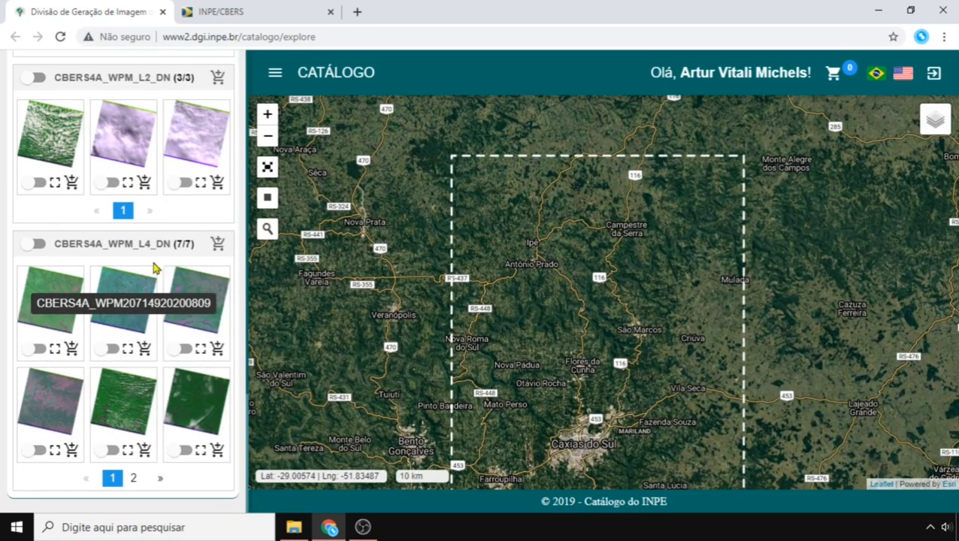
{"action": "left_click_drag", "start_coordinate": [65, 245], "coordinate": [171, 244]}
{"action": "left_click", "coordinate": [113, 249]}
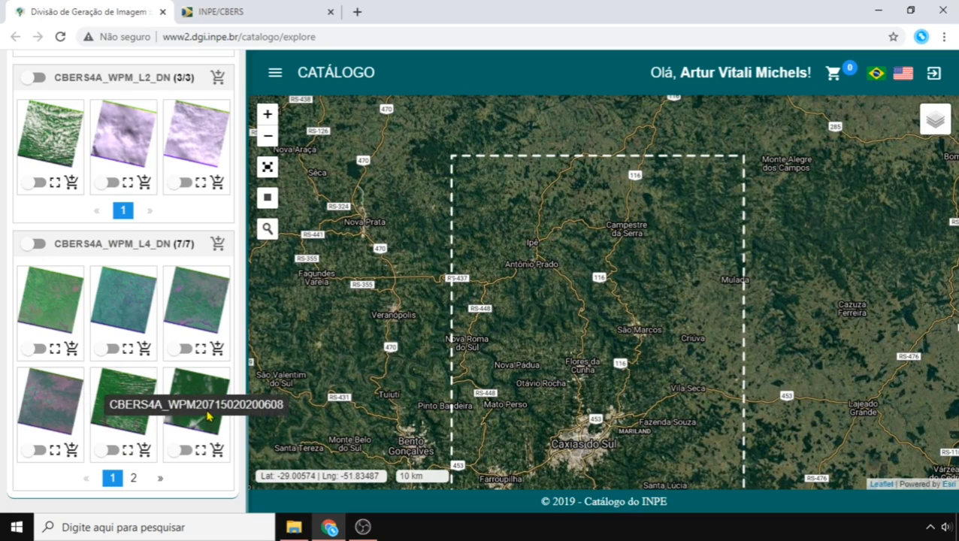
{"action": "left_click", "coordinate": [179, 450]}
{"action": "left_click", "coordinate": [178, 451]}
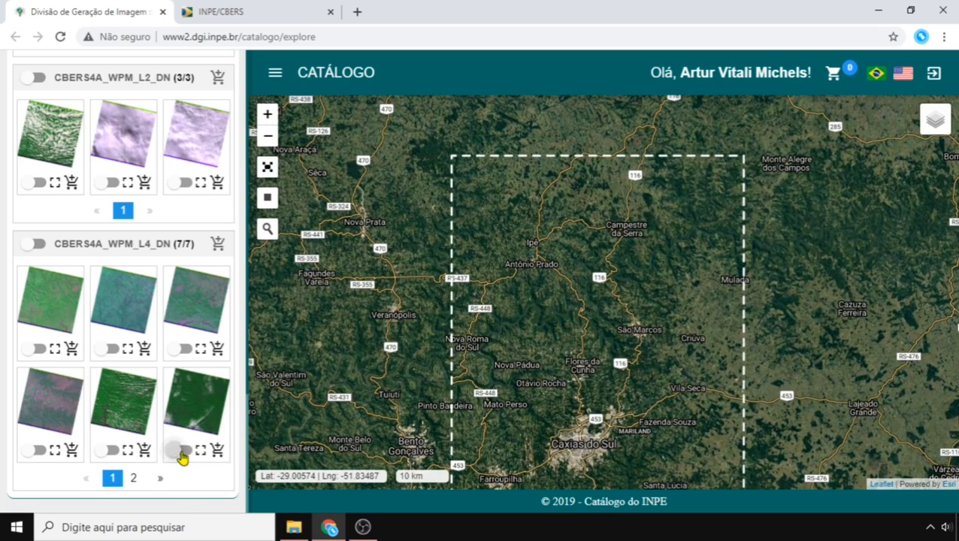
{"action": "left_click", "coordinate": [181, 451]}
{"action": "left_click_drag", "start_coordinate": [448, 343], "coordinate": [481, 263]}
{"action": "scroll", "coordinate": [477, 223], "scroll_direction": "up", "scroll_amount": 1}
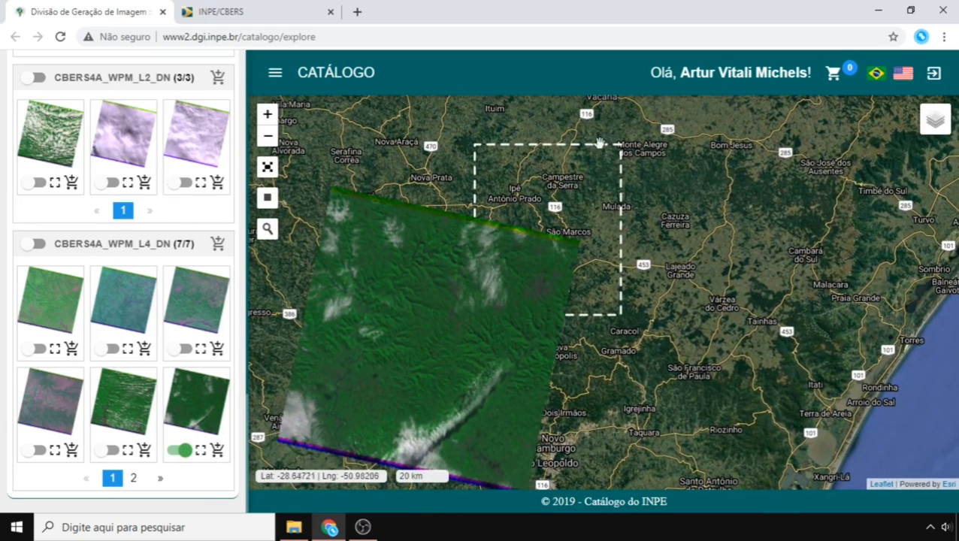
{"action": "left_click", "coordinate": [178, 452]}
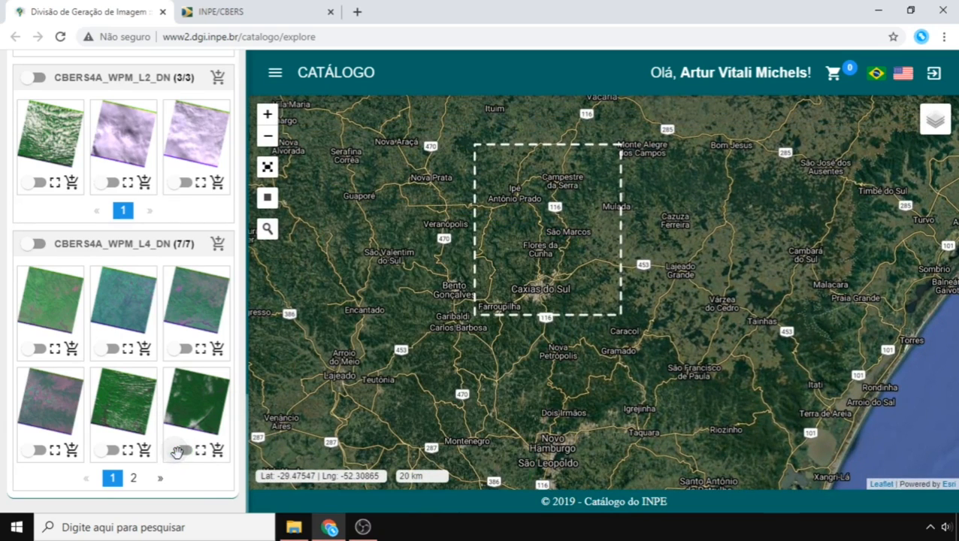
{"action": "left_click", "coordinate": [181, 455]}
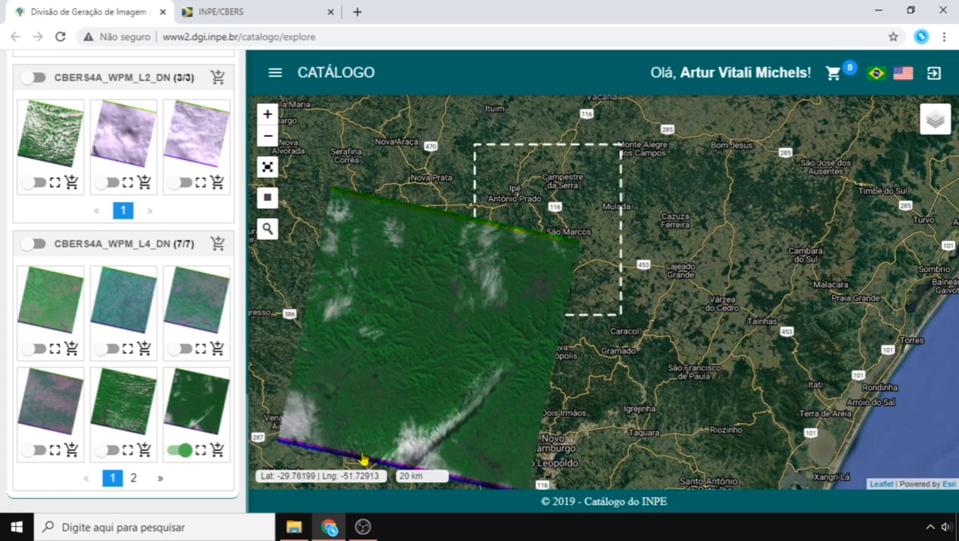
{"action": "left_click", "coordinate": [181, 451]}
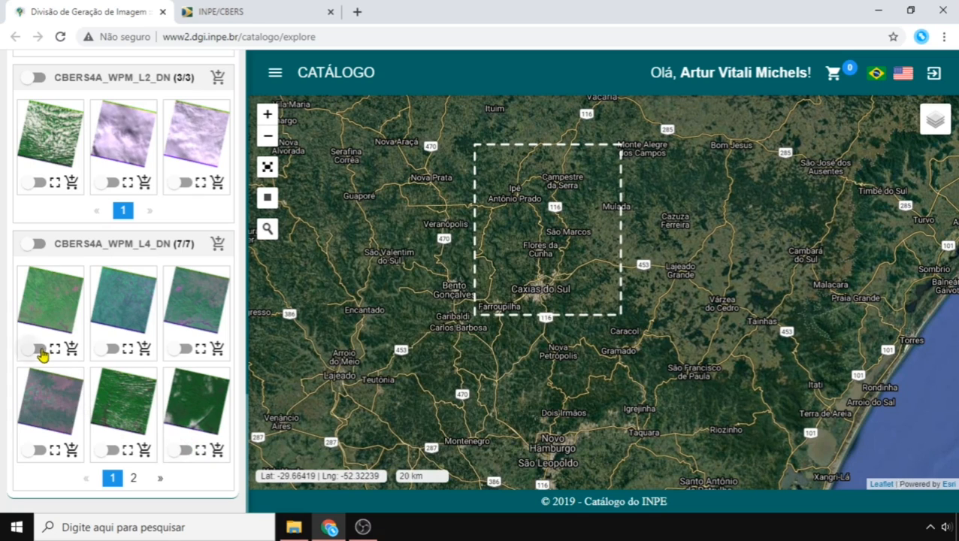
{"action": "left_click", "coordinate": [35, 349]}
{"action": "left_click", "coordinate": [35, 349]}
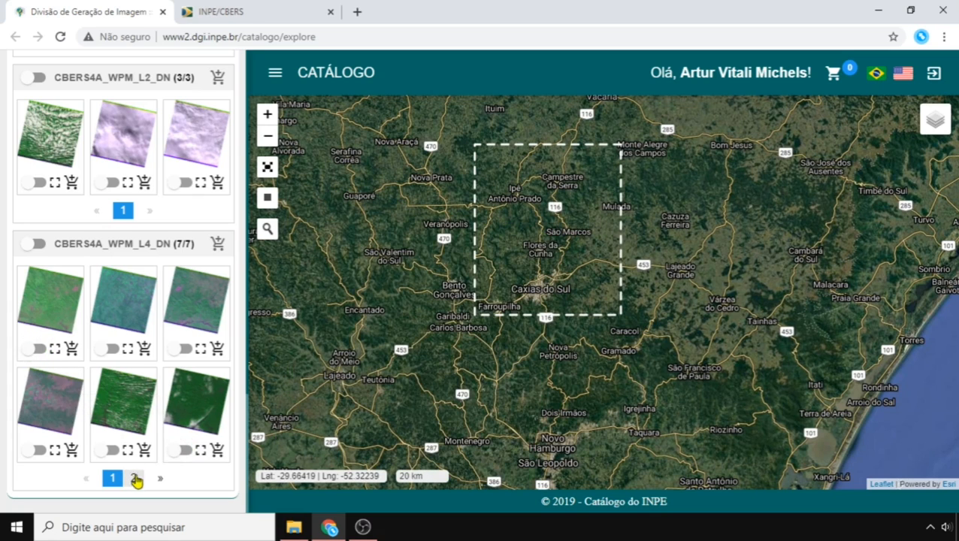
- Show the scene on page 2 of the CBERS4A_WPM_L4_DN results on the map and add it to the cart
{"action": "left_click", "coordinate": [134, 478]}
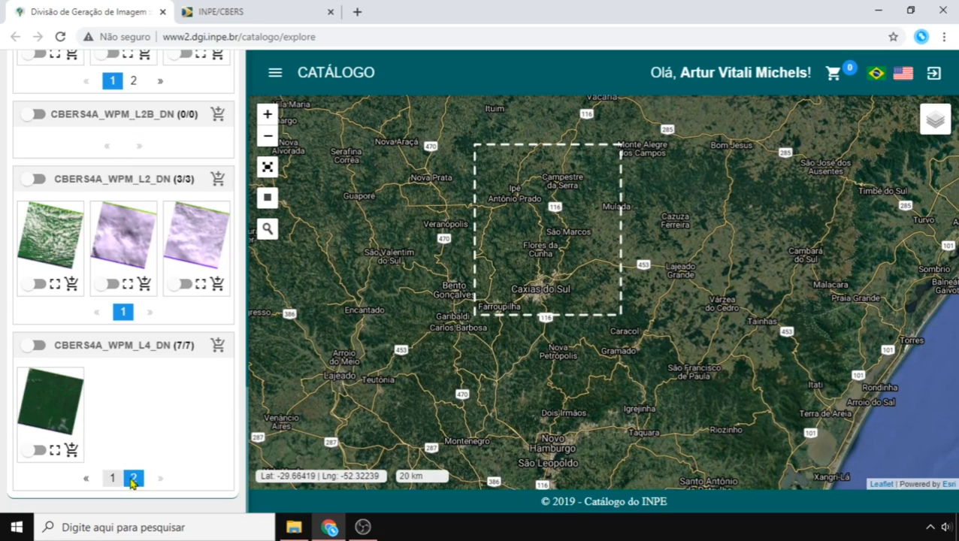
{"action": "left_click", "coordinate": [36, 451]}
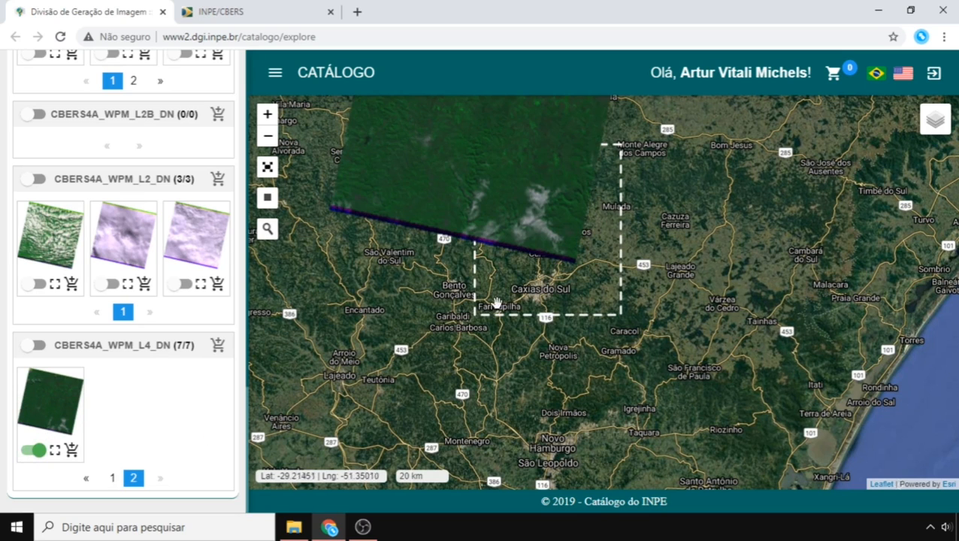
{"action": "left_click_drag", "start_coordinate": [497, 303], "coordinate": [467, 417]}
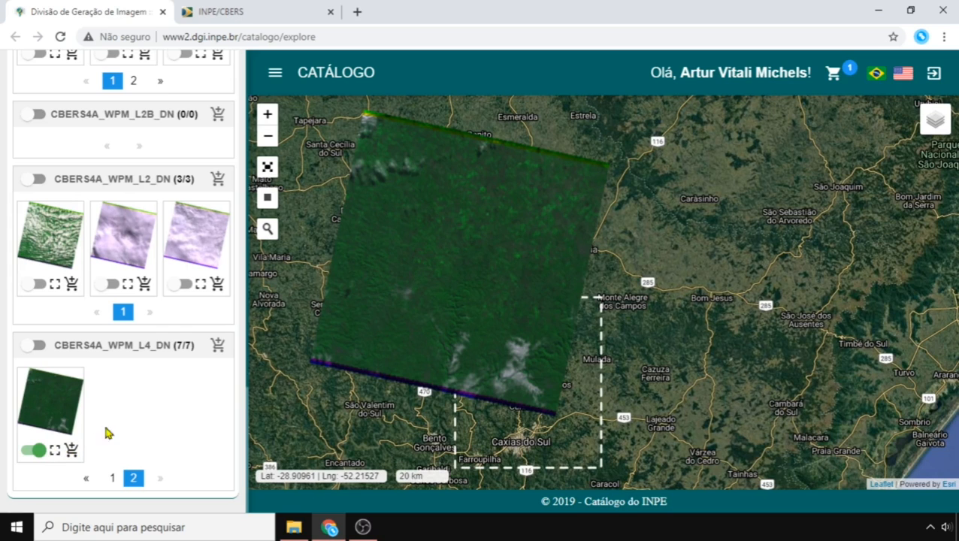
- Start downloading the 2020-06-08 CBERS4A_WPM scene's BAND0 TIFF and band XML files from the cart, and bring up the options of the downloads
{"action": "left_click", "coordinate": [834, 75]}
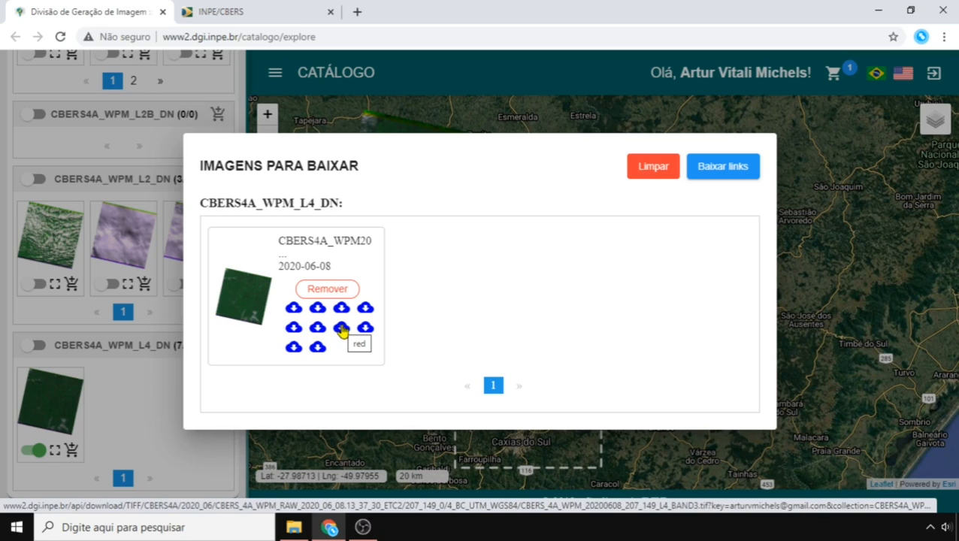
{"action": "left_click", "coordinate": [292, 310]}
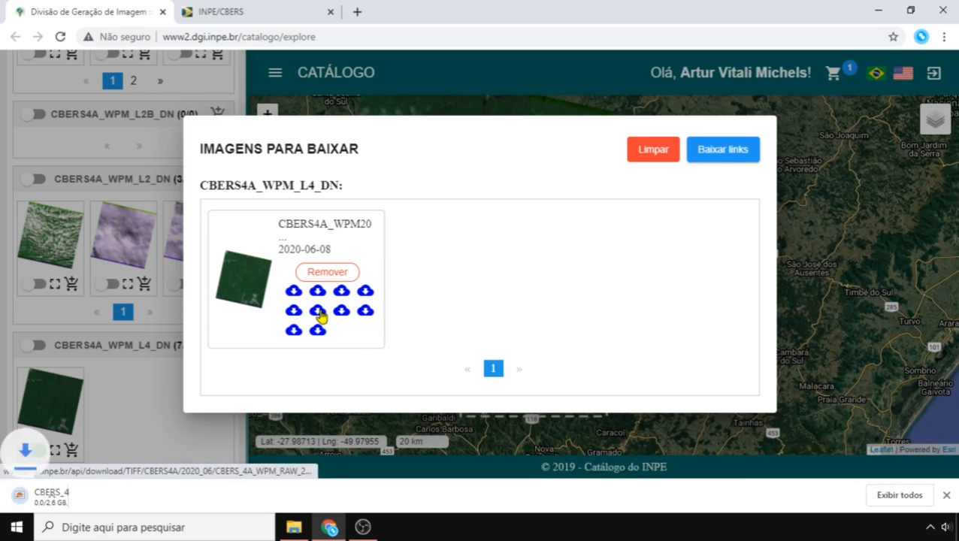
{"action": "left_click", "coordinate": [318, 301]}
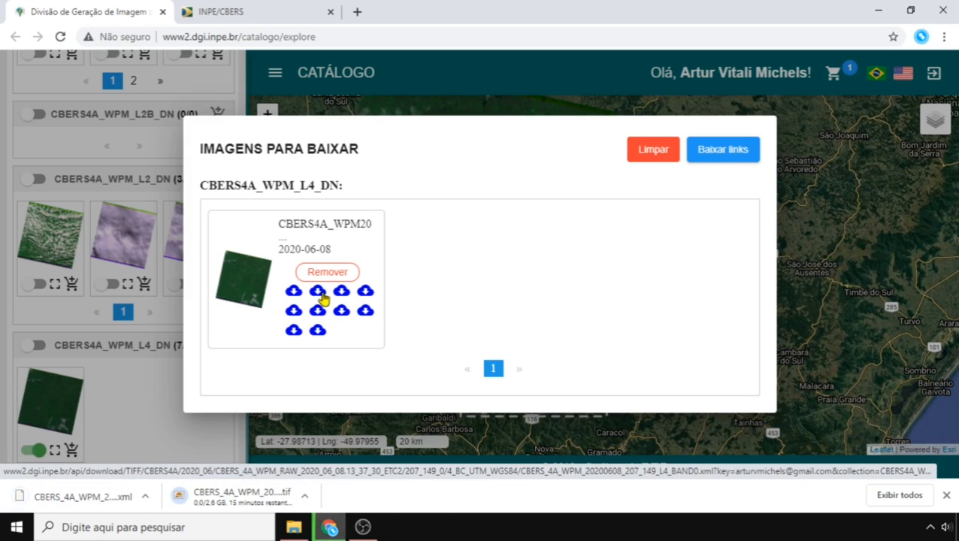
{"action": "left_click", "coordinate": [364, 297]}
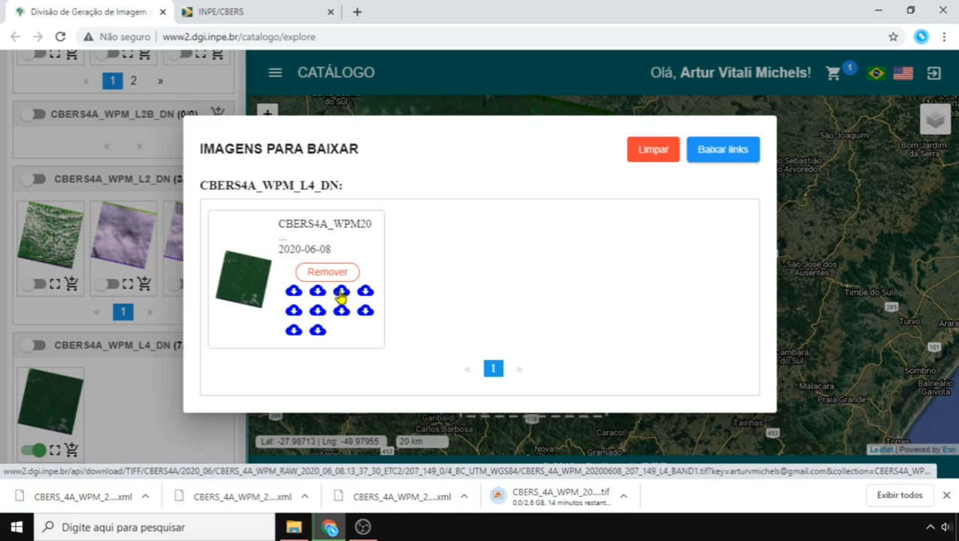
{"action": "right_click", "coordinate": [125, 496]}
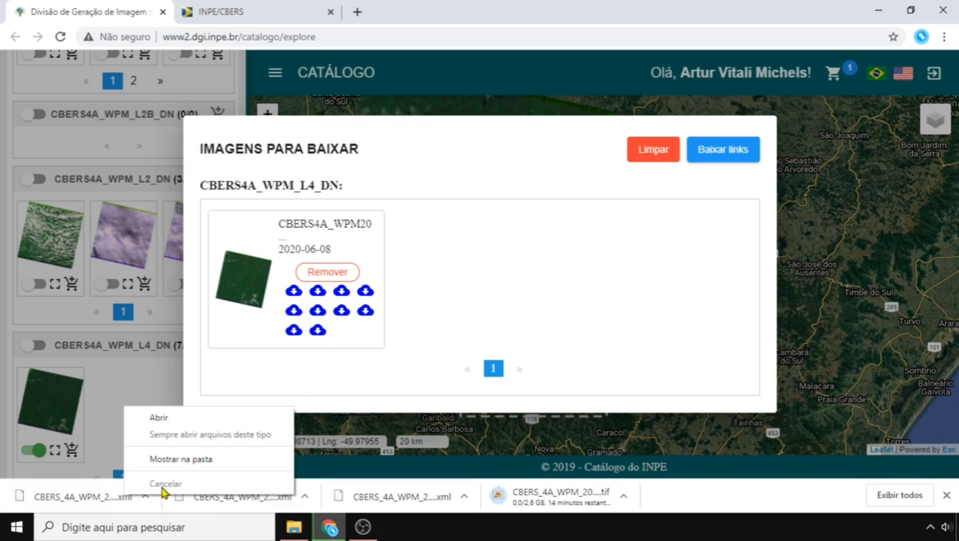
{"action": "right_click", "coordinate": [601, 500]}
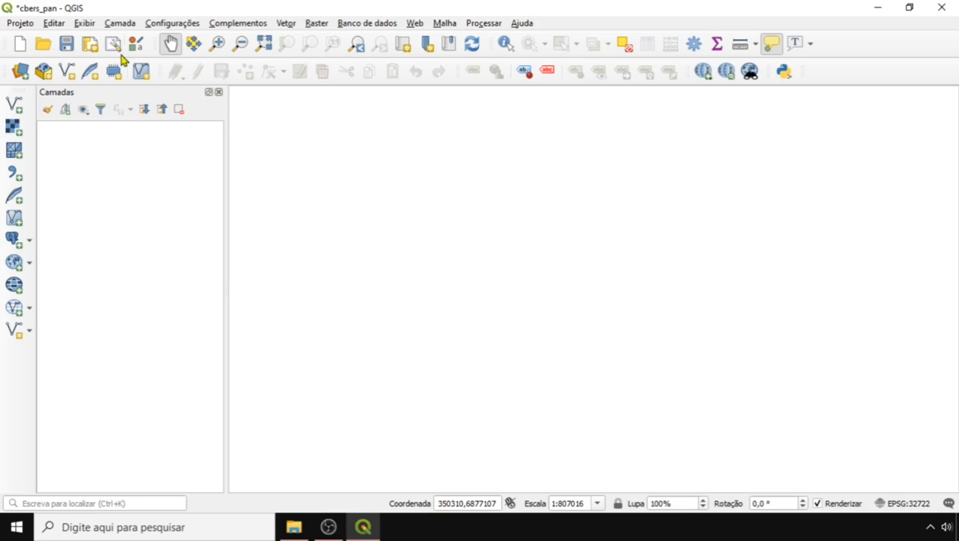
- Start adding a raster layer from file and browse the CBERS4A folder for its source datasets
{"action": "left_click", "coordinate": [119, 24]}
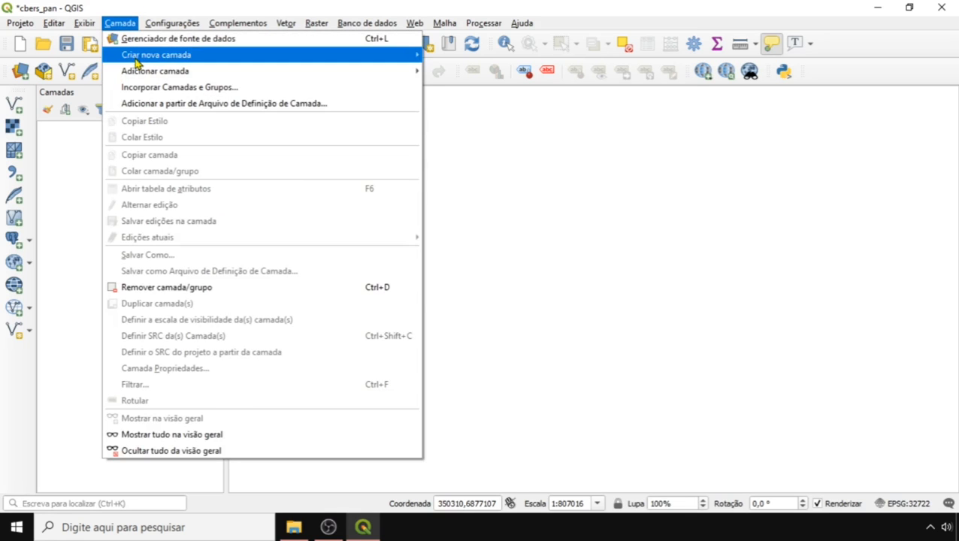
{"action": "mouse_move", "coordinate": [138, 73]}
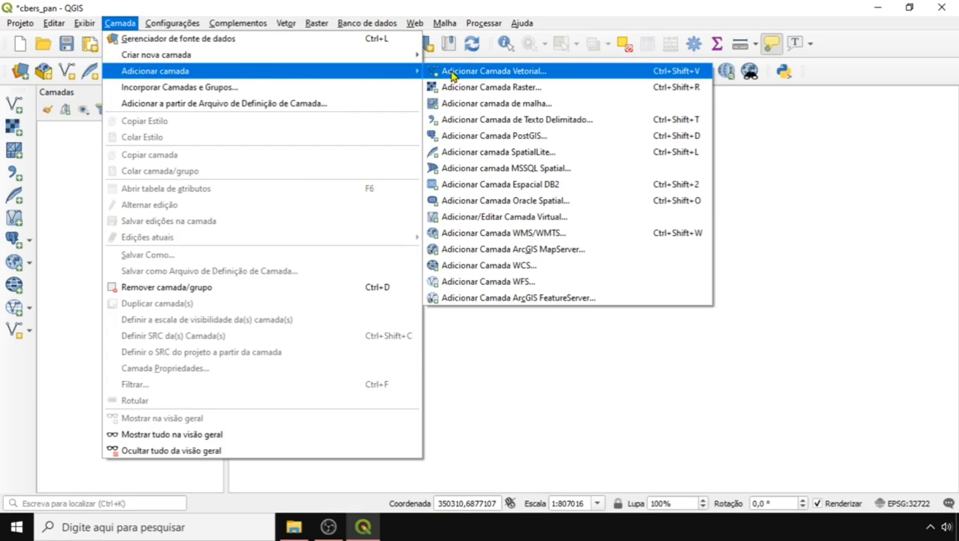
{"action": "left_click", "coordinate": [511, 91]}
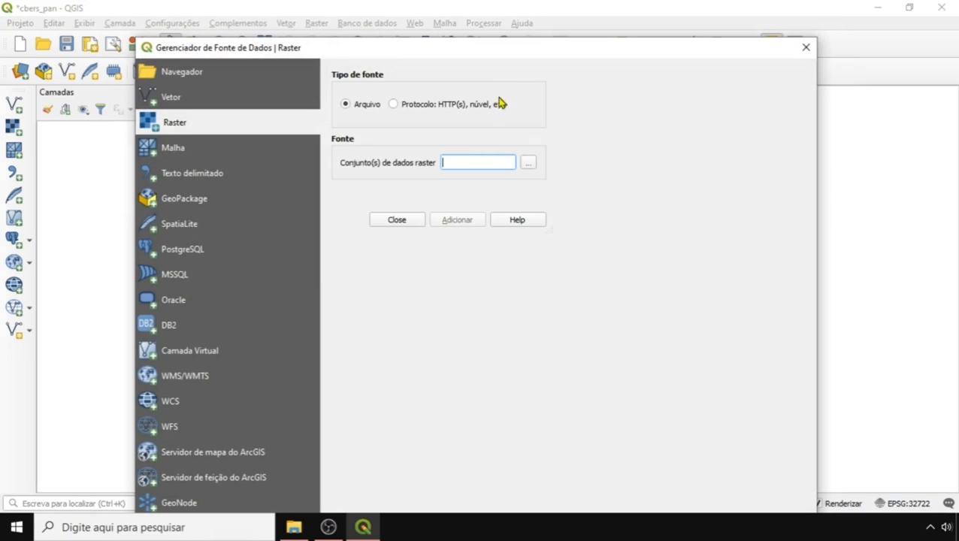
{"action": "left_click", "coordinate": [527, 166]}
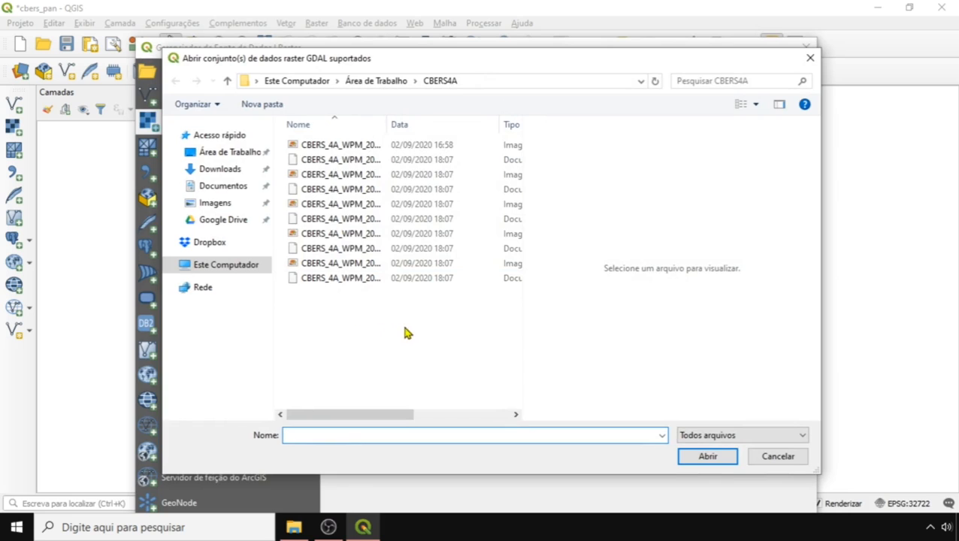
- Look through the TIFF and XML files in the CBERS4A folder to tell the band images from their metadata
{"action": "left_click_drag", "start_coordinate": [406, 328], "coordinate": [315, 143]}
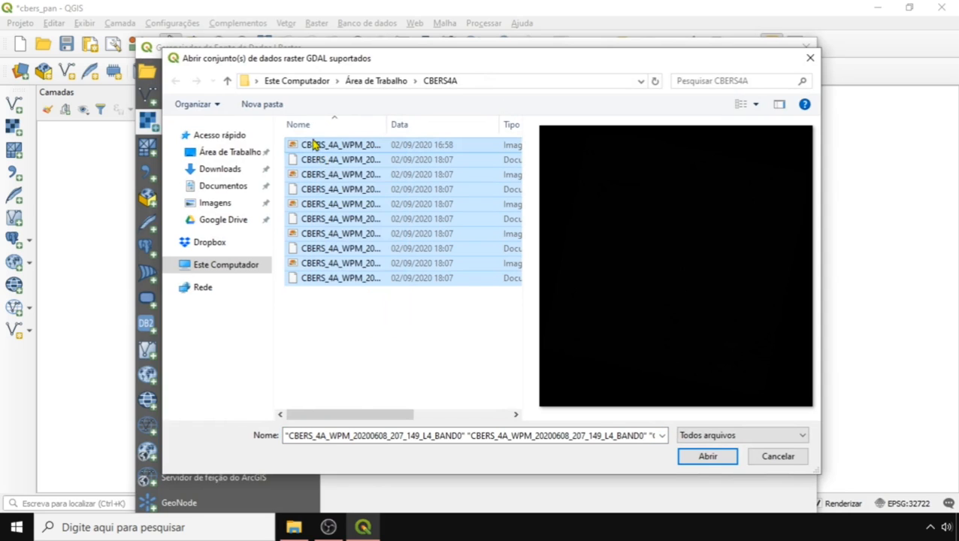
{"action": "left_click", "coordinate": [406, 321]}
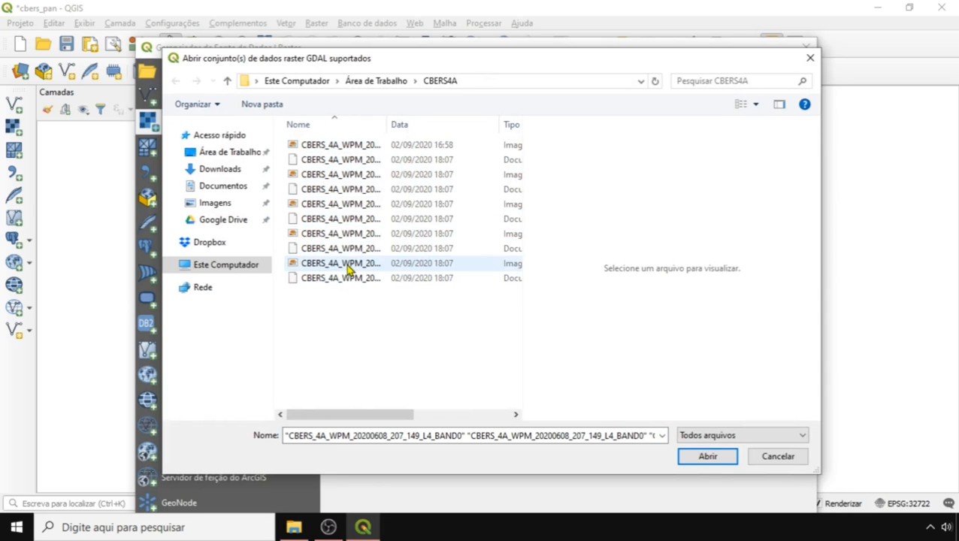
{"action": "left_click", "coordinate": [347, 268]}
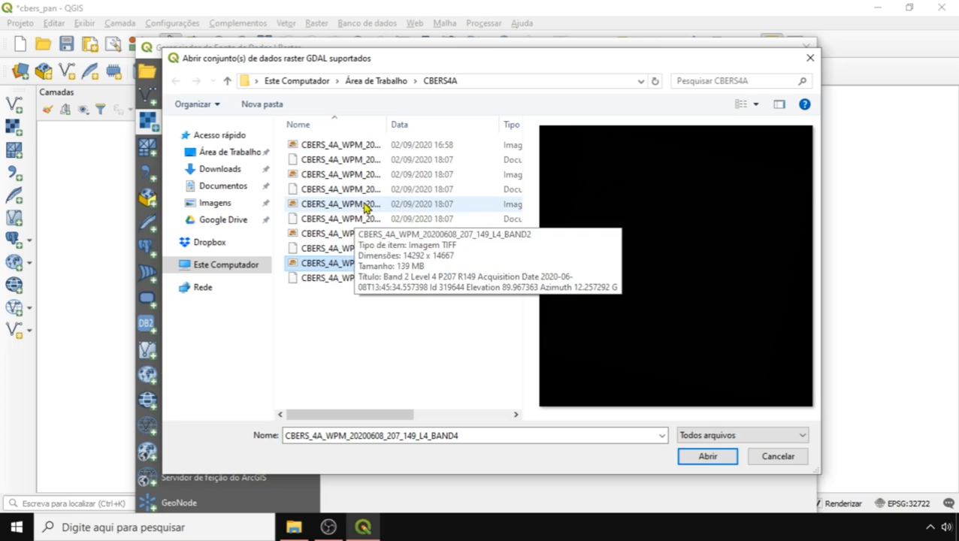
{"action": "left_click", "coordinate": [334, 282]}
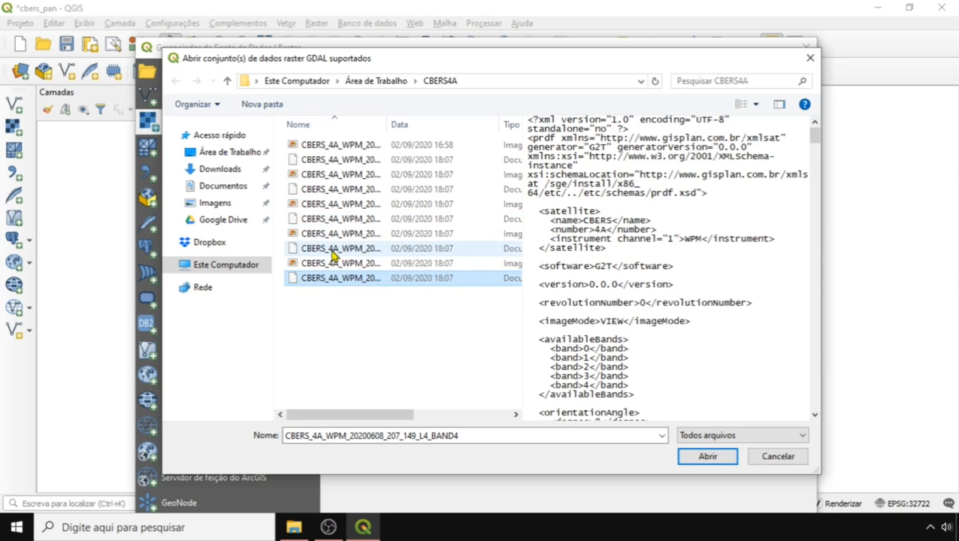
{"action": "left_click", "coordinate": [332, 250]}
{"action": "left_click", "coordinate": [342, 218]}
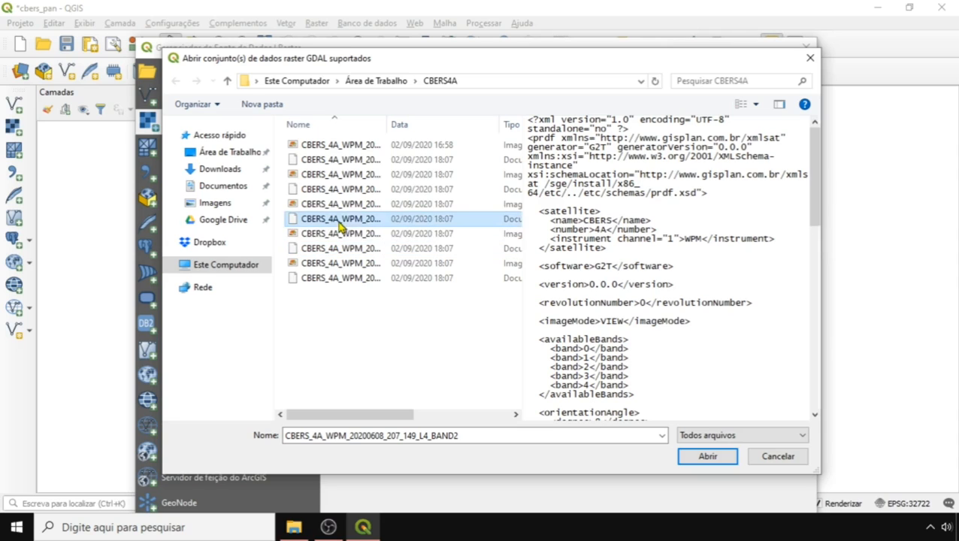
{"action": "left_click", "coordinate": [348, 189]}
{"action": "left_click", "coordinate": [343, 160]}
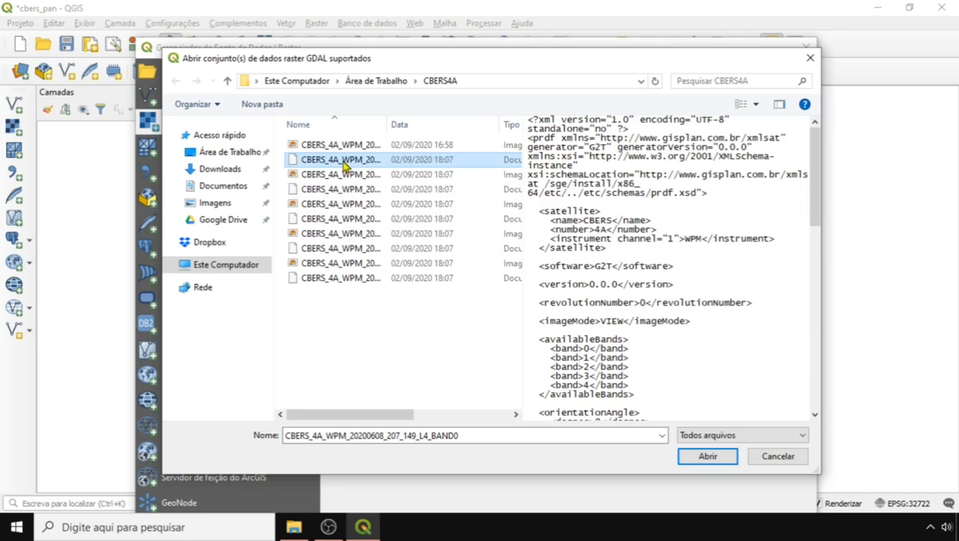
- Restrict the file list to GeoTIFF files and widen the name column to show the full band names
{"action": "left_click", "coordinate": [711, 439]}
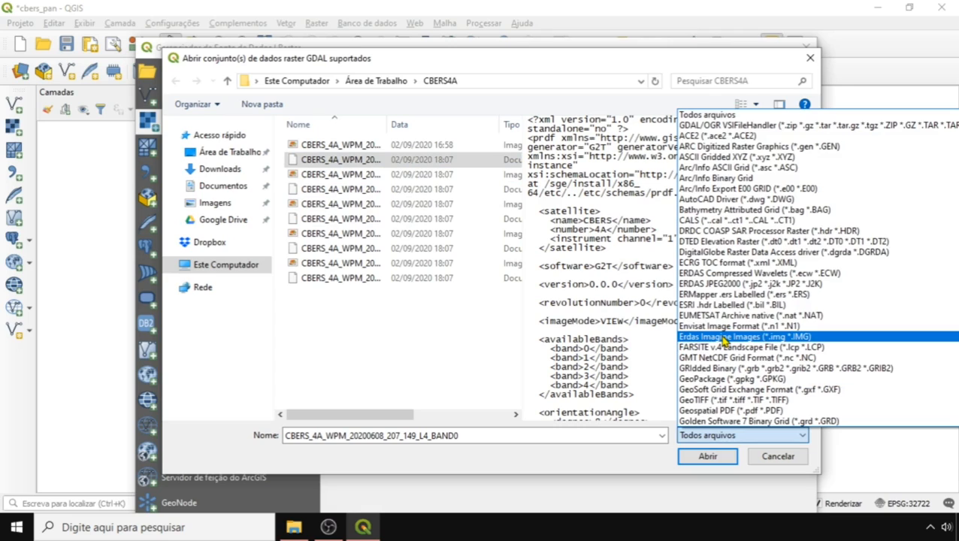
{"action": "left_click", "coordinate": [717, 401]}
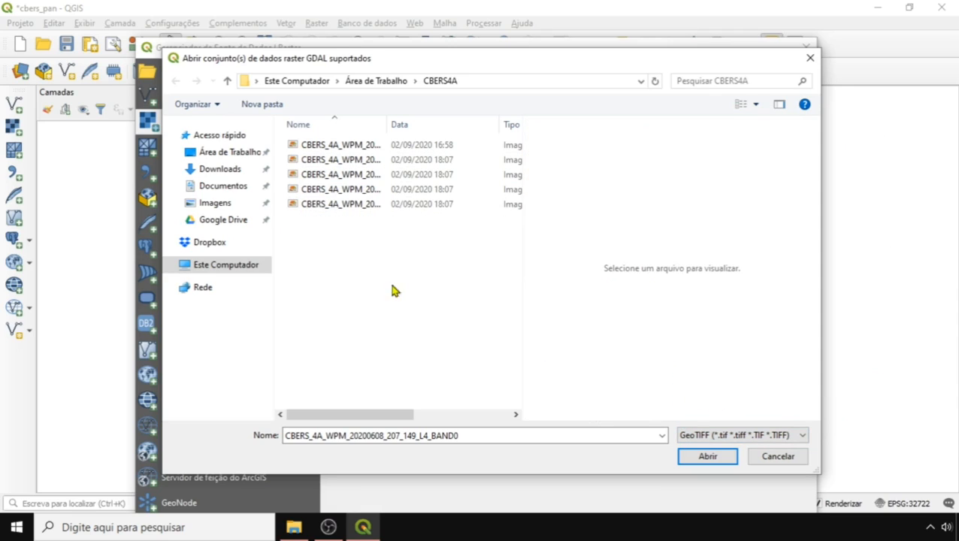
{"action": "left_click_drag", "start_coordinate": [388, 124], "coordinate": [512, 136]}
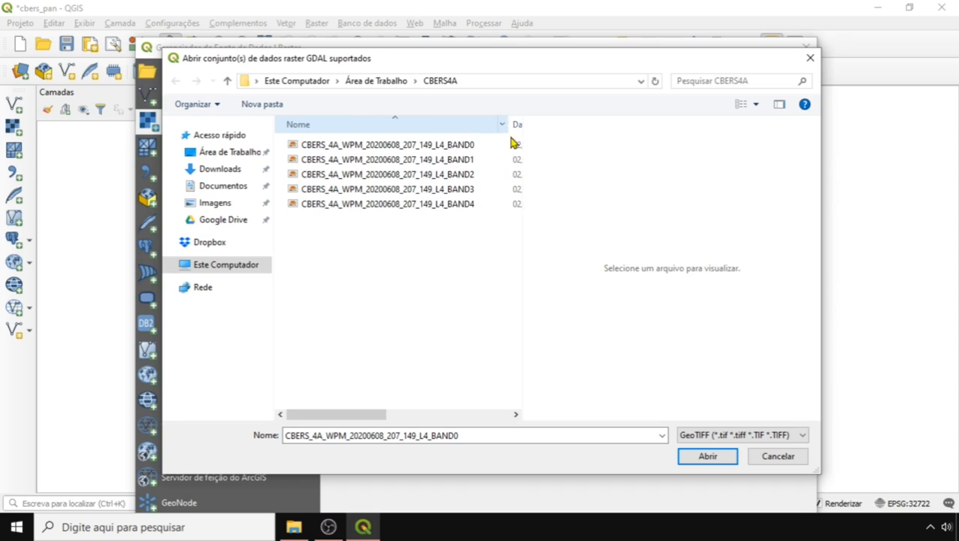
- Add the BAND1, BAND2, BAND3 and BAND4 TIFFs of the 20200608 scene as raster layers, leaving out BAND0
{"action": "left_click", "coordinate": [461, 230]}
{"action": "left_click_drag", "start_coordinate": [458, 211], "coordinate": [426, 164]}
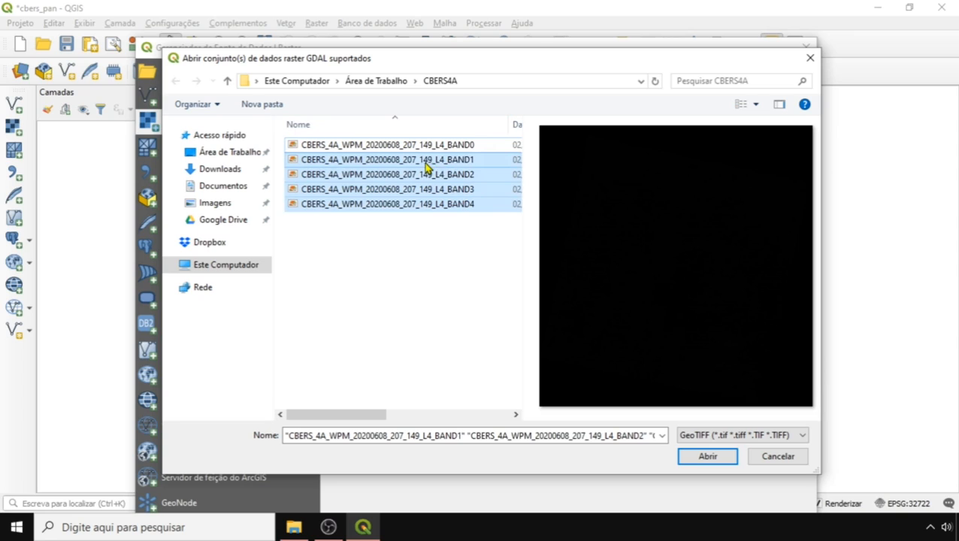
{"action": "left_click", "coordinate": [467, 148], "text": "ctrl"}
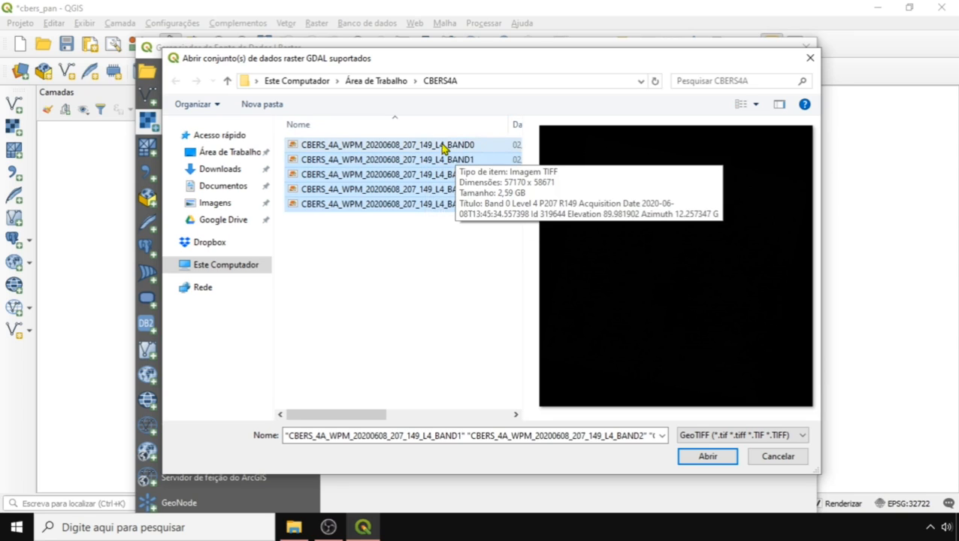
{"action": "left_click", "coordinate": [415, 150], "text": "ctrl"}
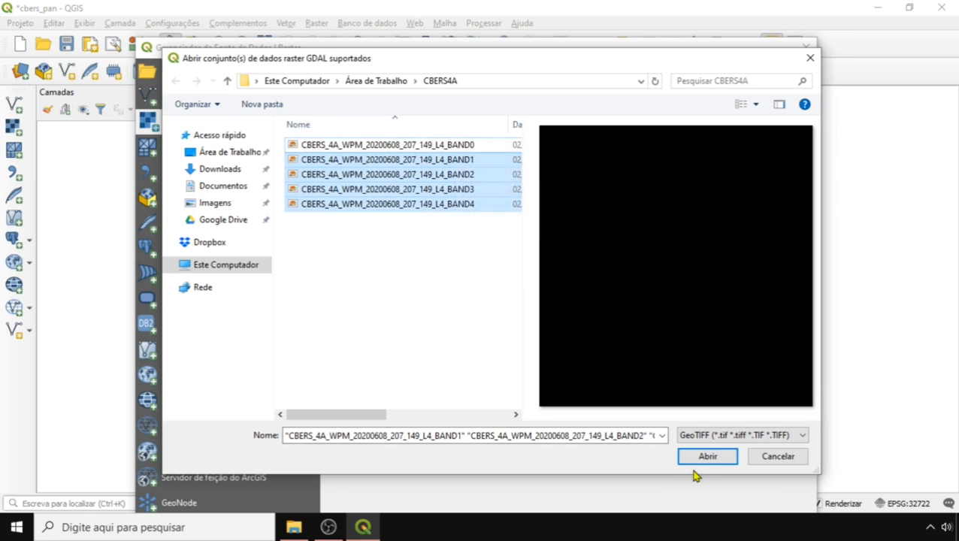
{"action": "left_click", "coordinate": [706, 458]}
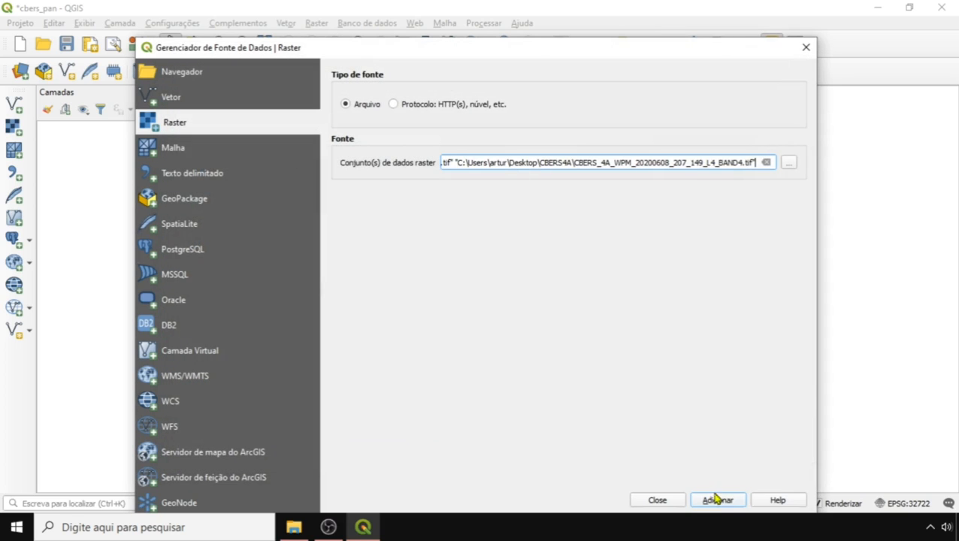
{"action": "left_click", "coordinate": [718, 501]}
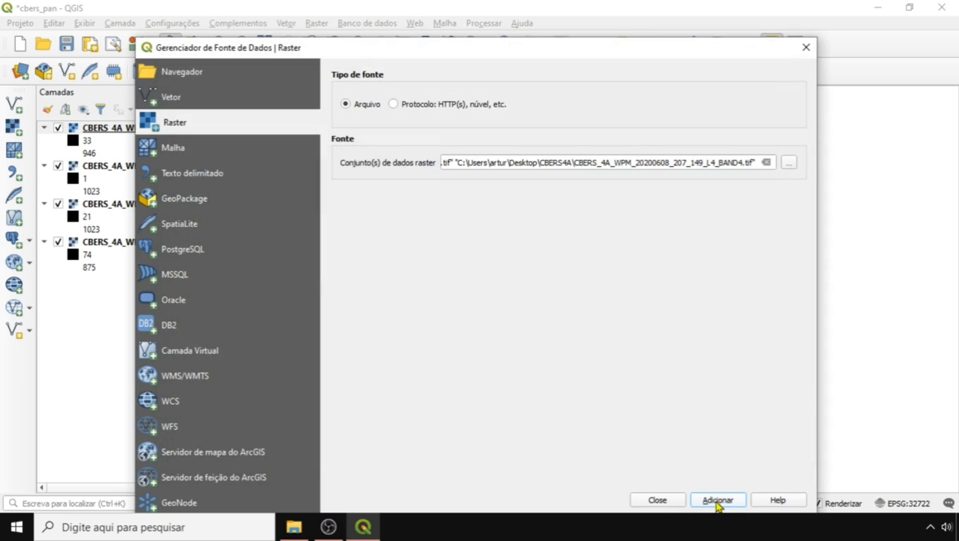
{"action": "left_click", "coordinate": [668, 501]}
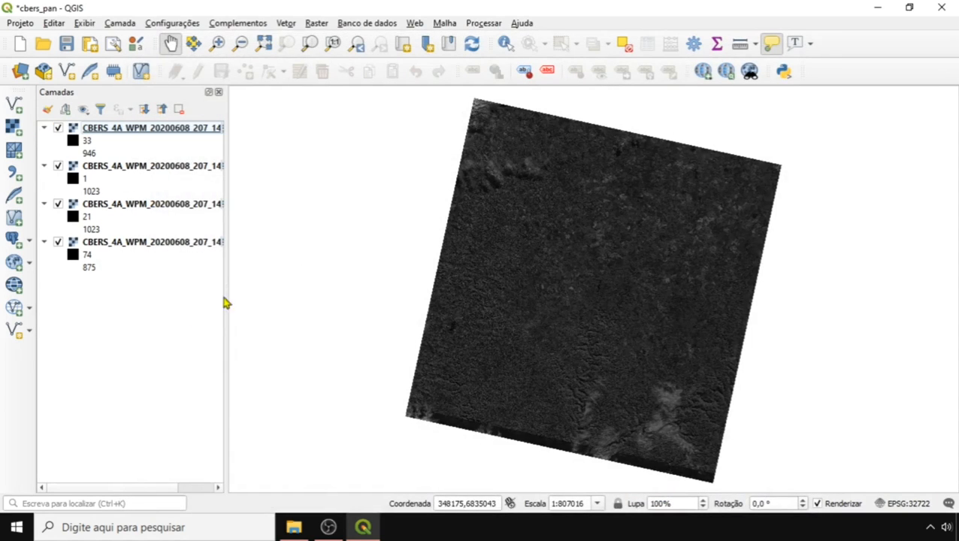
- Check the pixel size of the BAND4 layer in its properties information
{"action": "left_click", "coordinate": [162, 135]}
{"action": "right_click", "coordinate": [162, 134]}
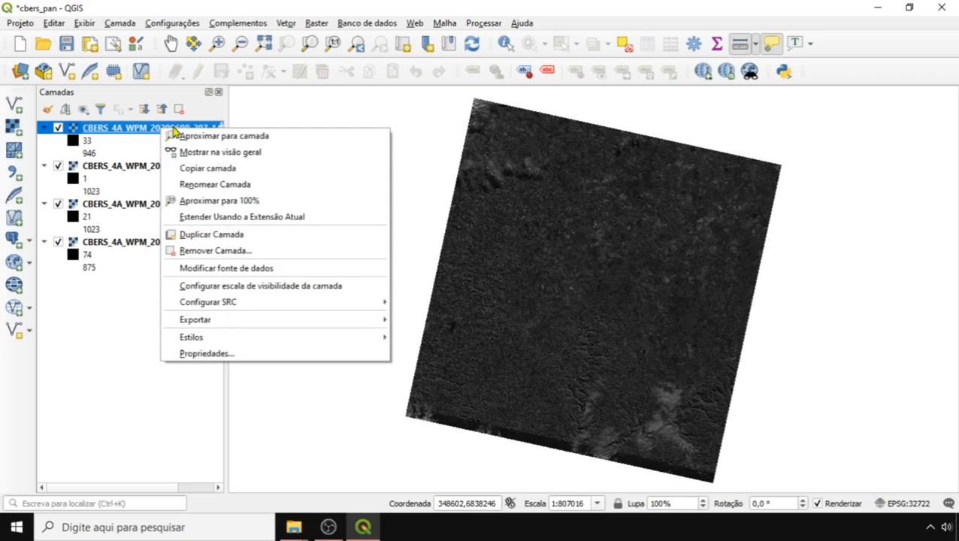
{"action": "left_click", "coordinate": [225, 356]}
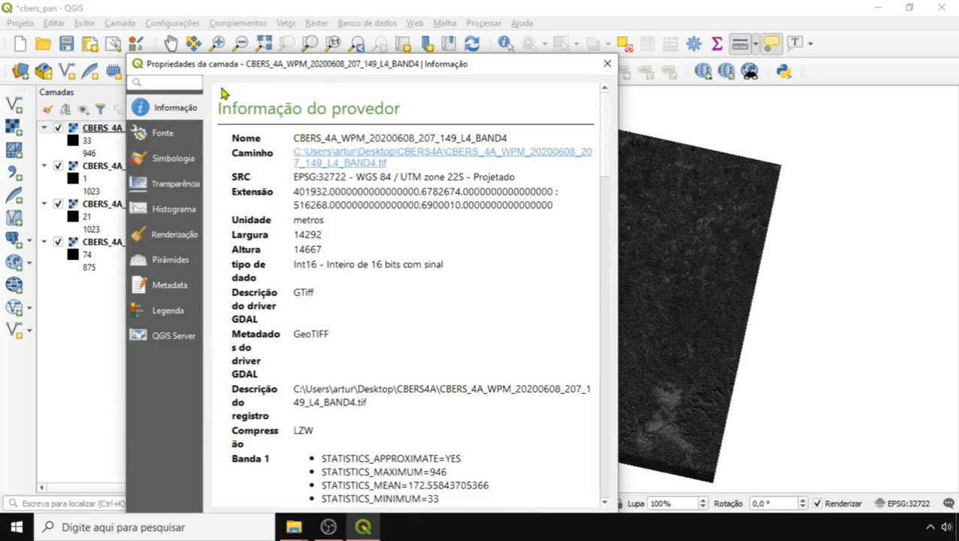
{"action": "left_click_drag", "start_coordinate": [262, 73], "coordinate": [285, 39]}
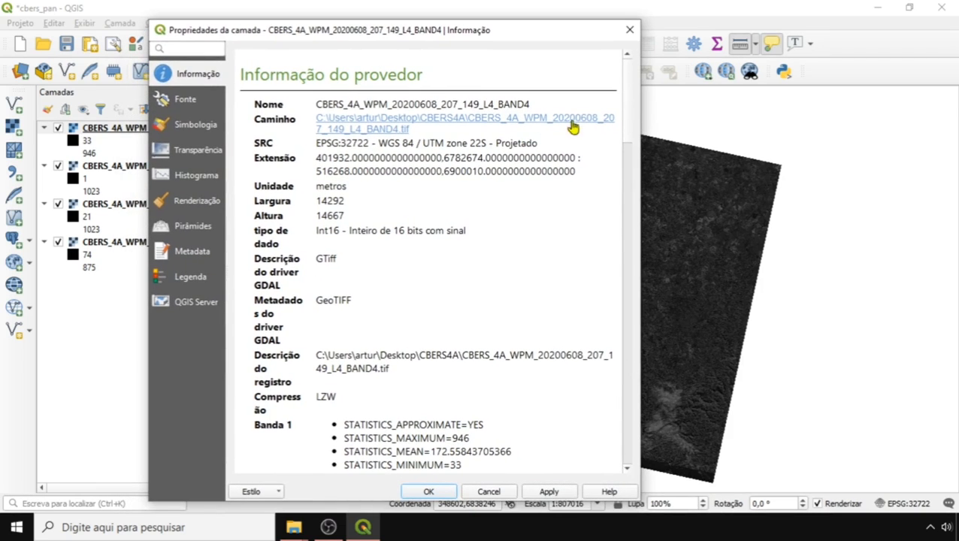
{"action": "left_click_drag", "start_coordinate": [629, 115], "coordinate": [621, 223]}
{"action": "left_click_drag", "start_coordinate": [254, 291], "coordinate": [345, 297]}
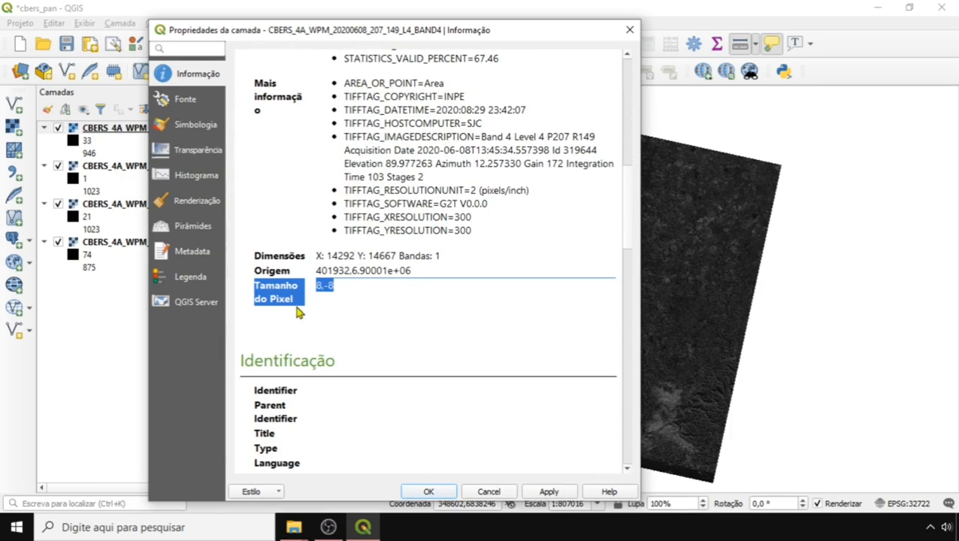
{"action": "left_click", "coordinate": [255, 288]}
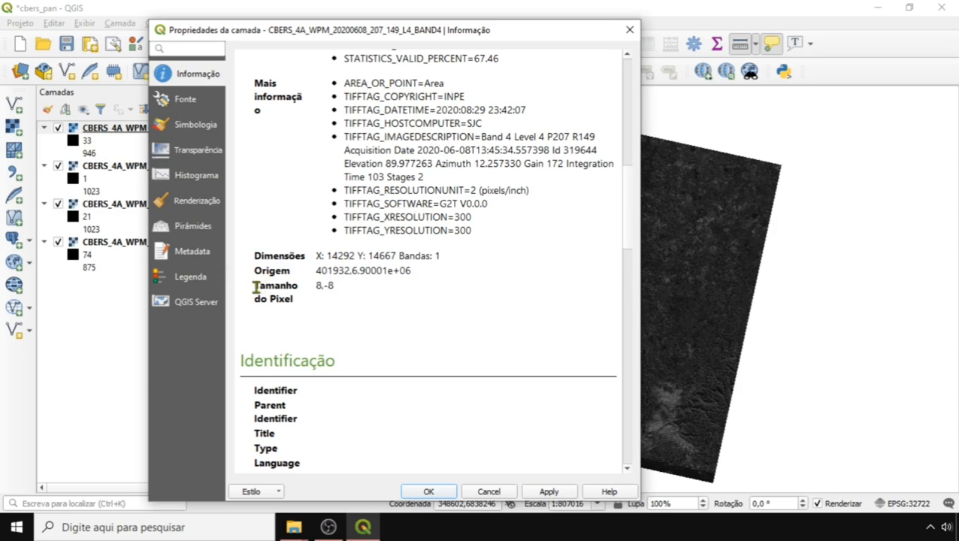
{"action": "left_click", "coordinate": [444, 494]}
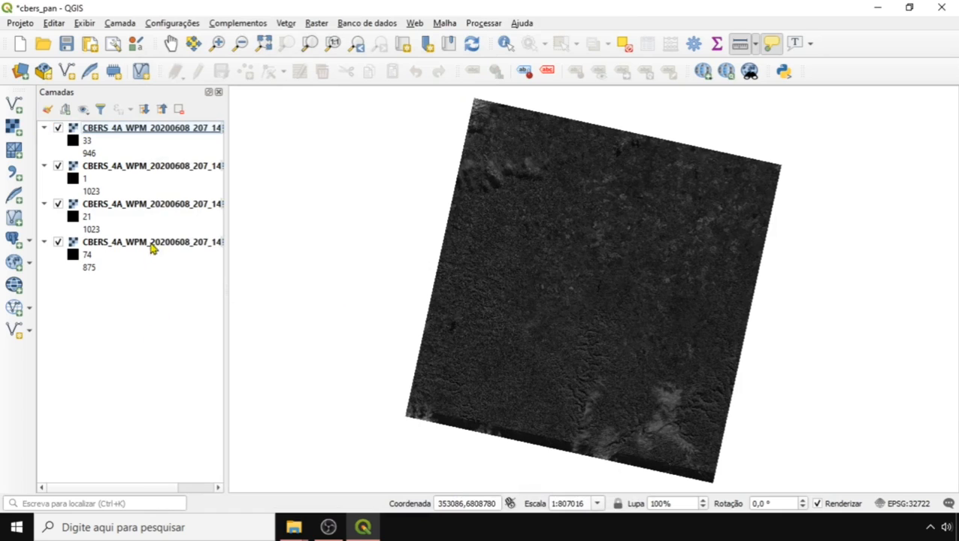
- Widen the layer list so that the full names of the band layers can be read
{"action": "right_click", "coordinate": [142, 167]}
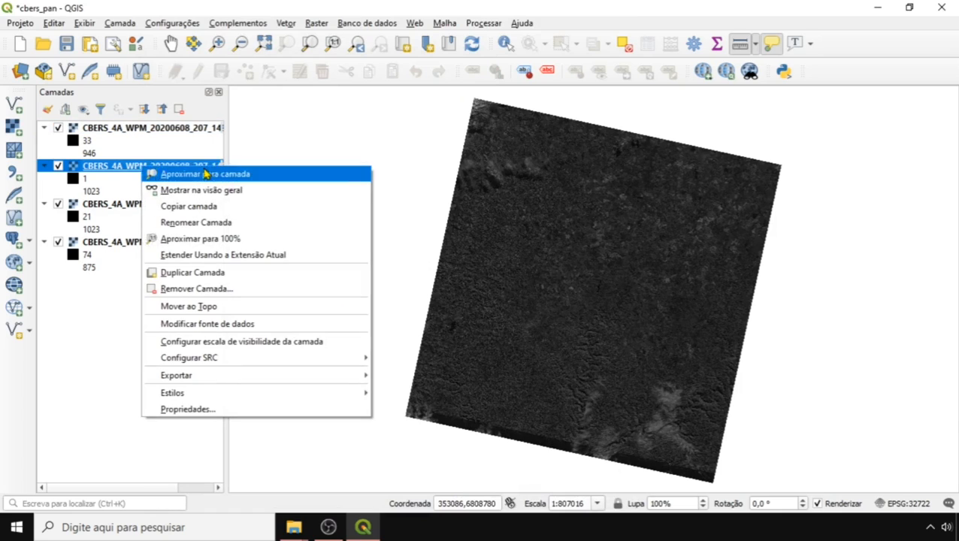
{"action": "left_click", "coordinate": [229, 145]}
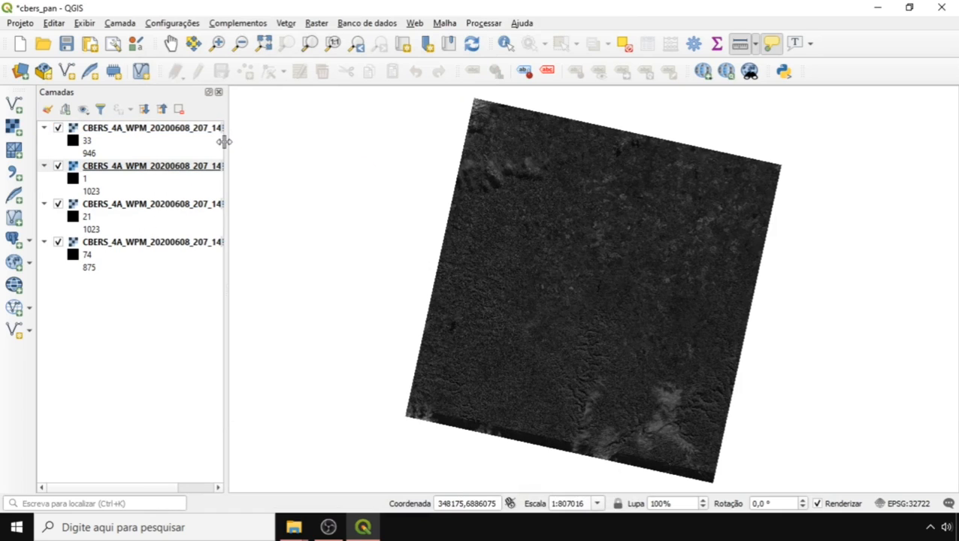
{"action": "left_click_drag", "start_coordinate": [225, 141], "coordinate": [285, 143]}
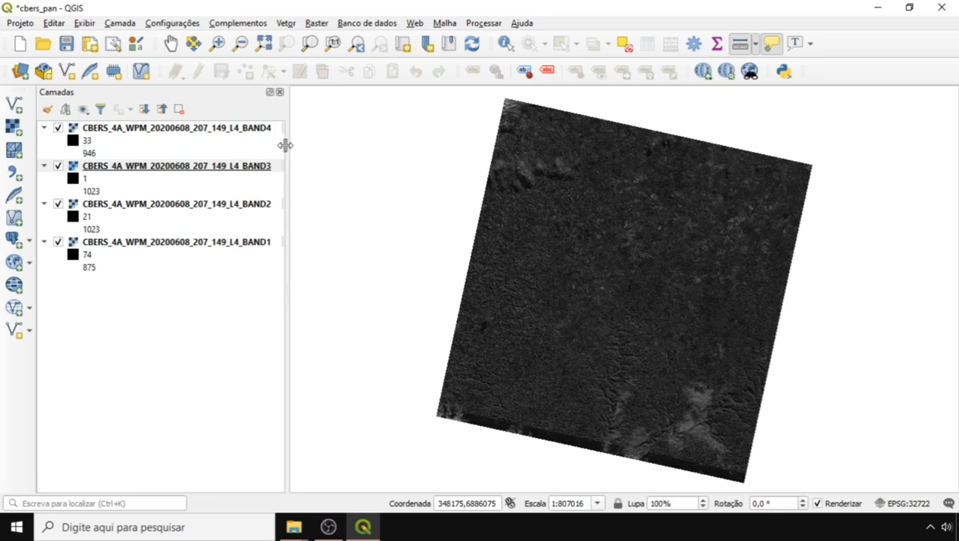
- Check the pixel size of the BAND3 layer in its properties information
{"action": "left_click", "coordinate": [262, 130]}
{"action": "left_click", "coordinate": [232, 175]}
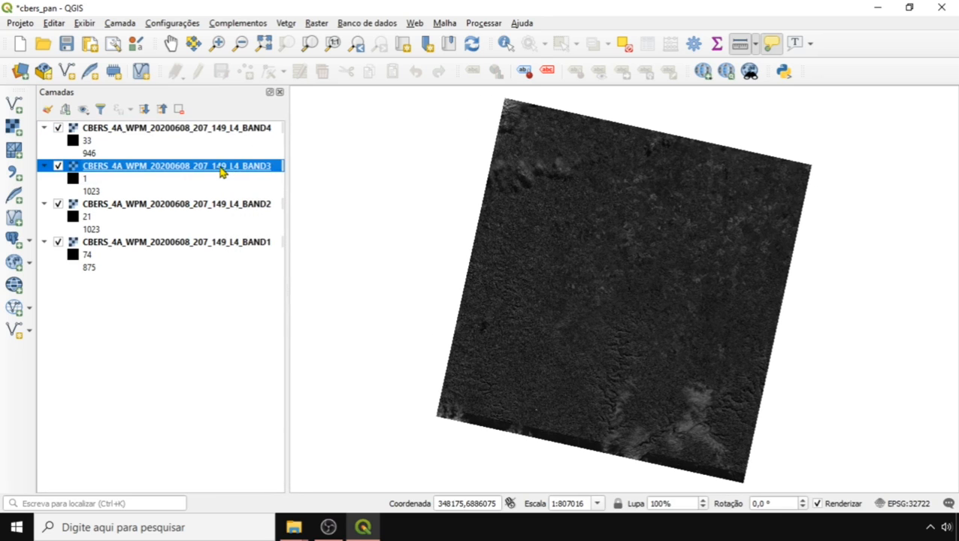
{"action": "right_click", "coordinate": [220, 170]}
{"action": "left_click", "coordinate": [267, 409]}
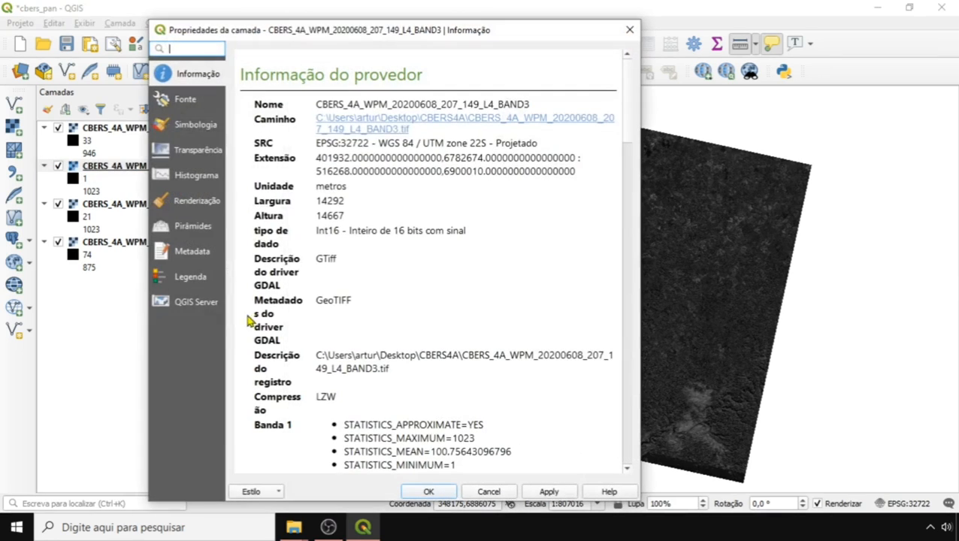
{"action": "left_click_drag", "start_coordinate": [627, 139], "coordinate": [622, 223]}
{"action": "left_click_drag", "start_coordinate": [338, 355], "coordinate": [244, 350]}
{"action": "left_click", "coordinate": [485, 492]}
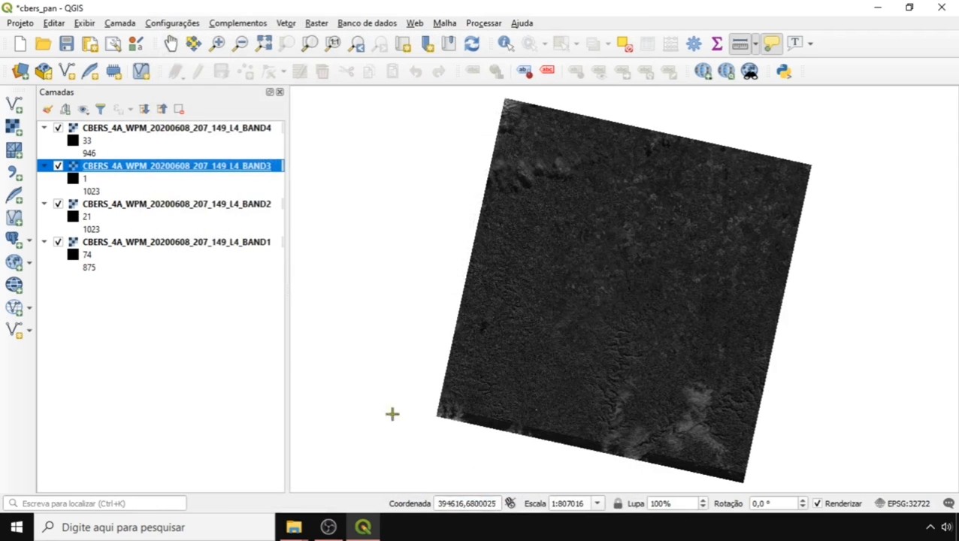
- Start a virtual raster with all four band layers, BAND1 to BAND4, as the input layers
{"action": "left_click", "coordinate": [229, 266]}
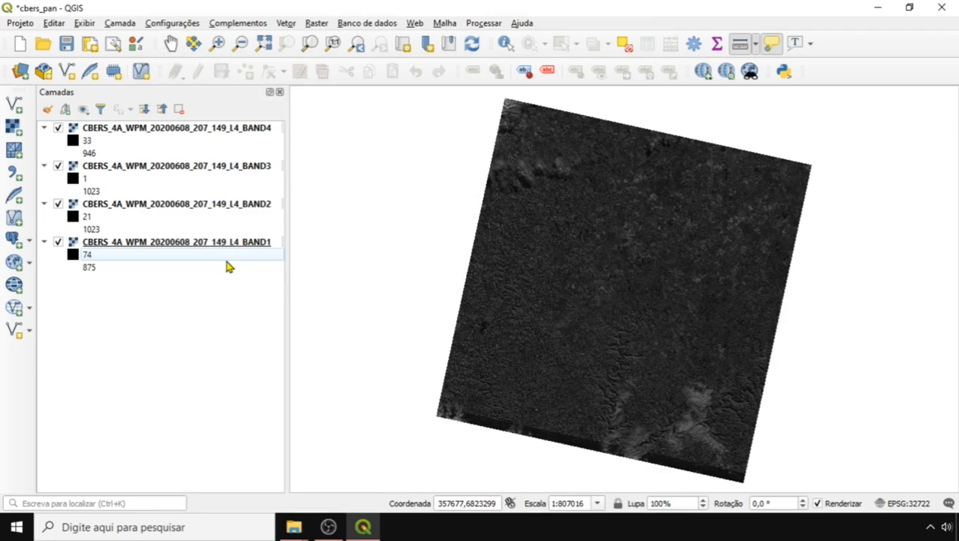
{"action": "left_click", "coordinate": [315, 24]}
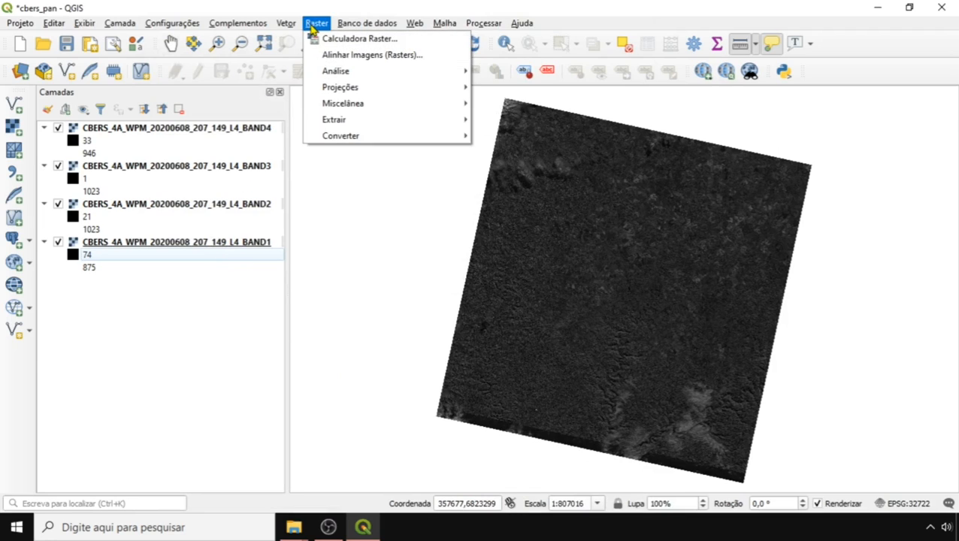
{"action": "mouse_move", "coordinate": [374, 106]}
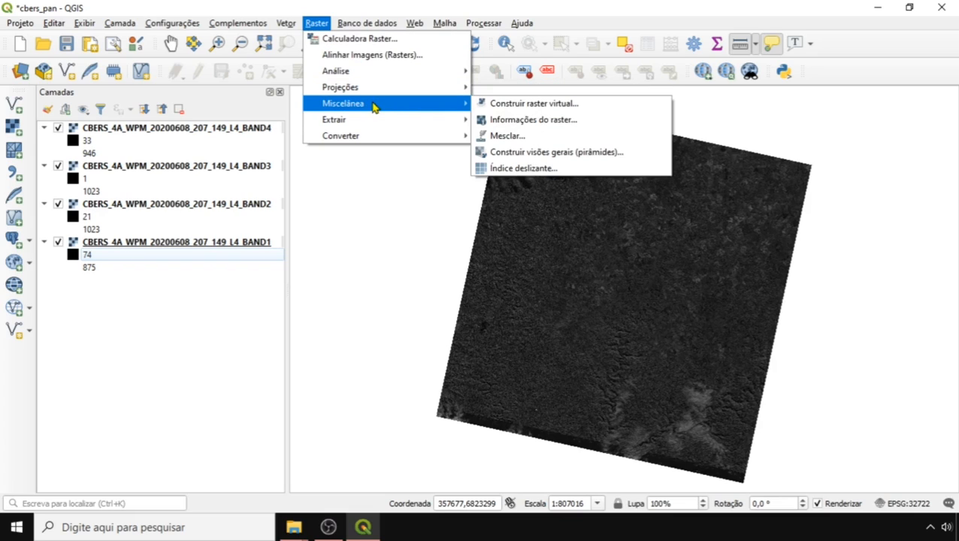
{"action": "left_click", "coordinate": [531, 104]}
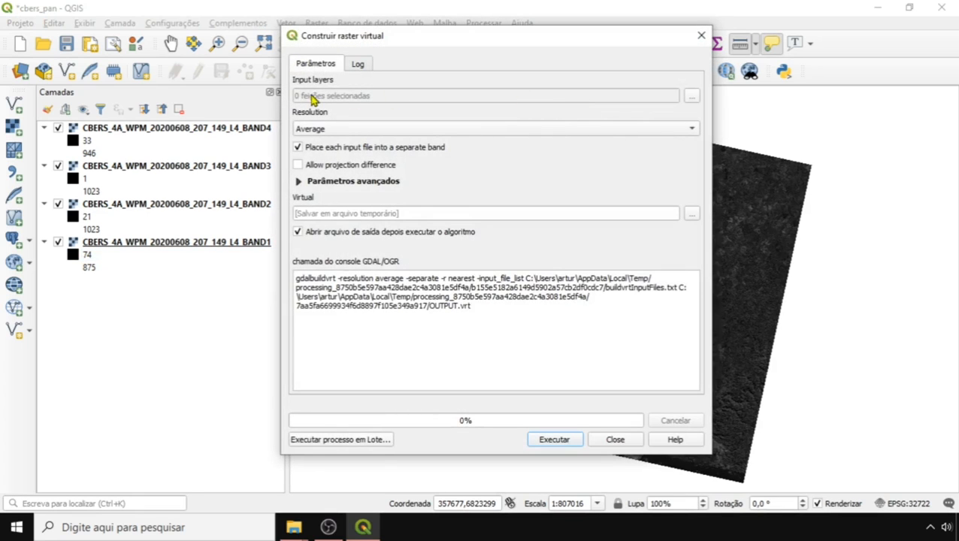
{"action": "left_click", "coordinate": [692, 97]}
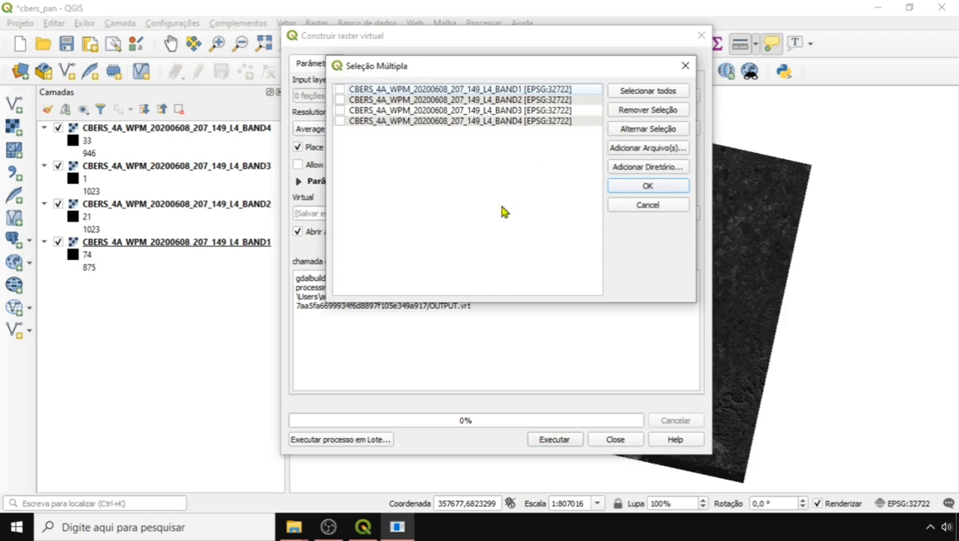
{"action": "left_click", "coordinate": [649, 93]}
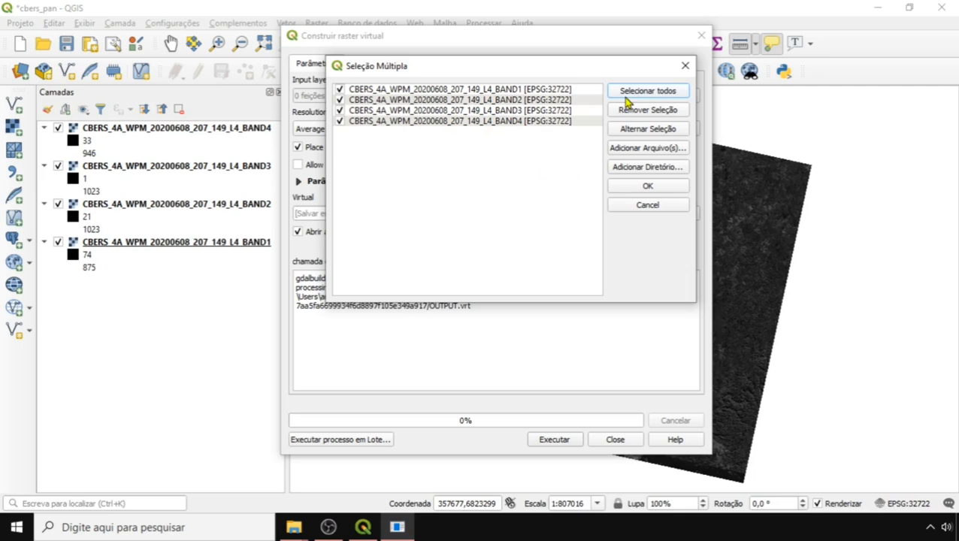
{"action": "left_click", "coordinate": [635, 188]}
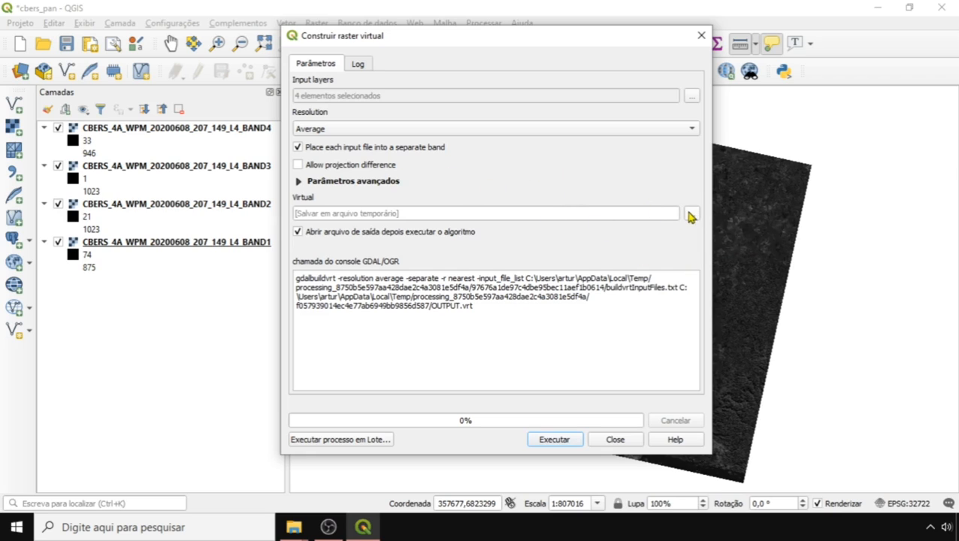
- Save the virtual raster output as CBERS4A_COMP in the desktop's CBERS4A folder and run the algorithm
{"action": "left_click", "coordinate": [692, 217]}
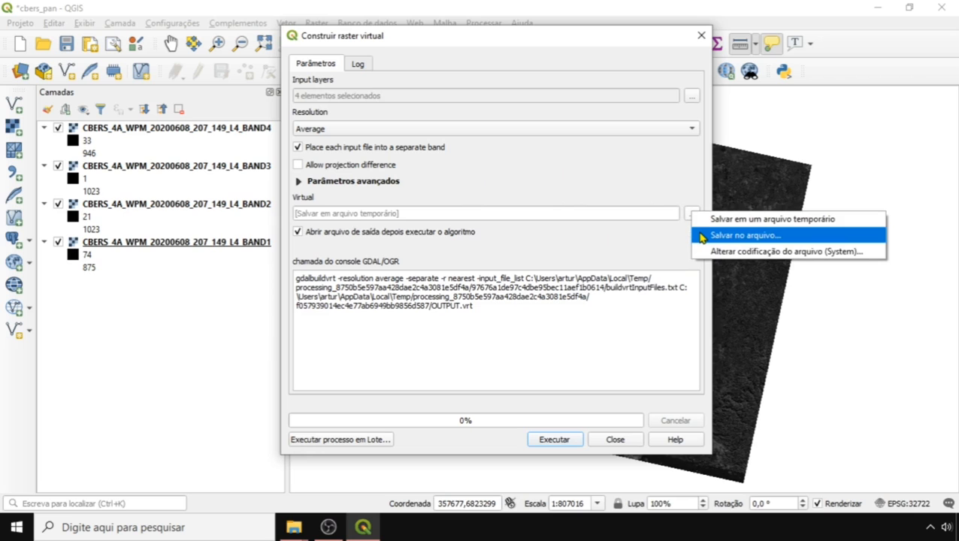
{"action": "left_click", "coordinate": [702, 236]}
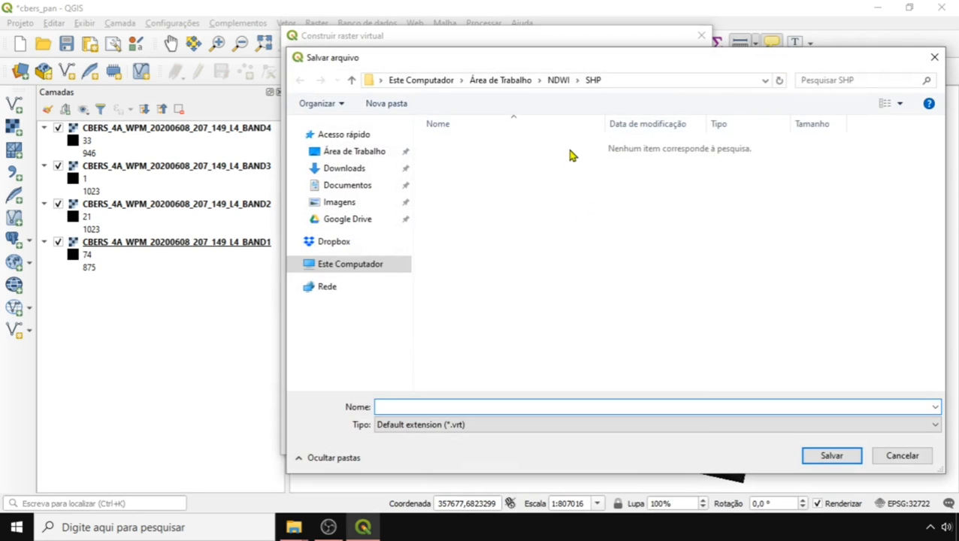
{"action": "left_click", "coordinate": [500, 80]}
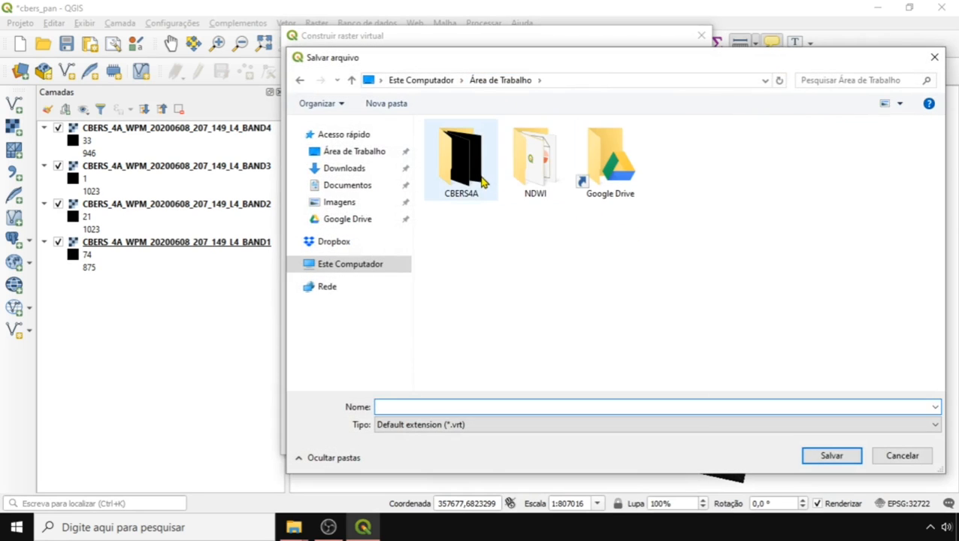
{"action": "double_click", "coordinate": [479, 182]}
{"action": "left_click", "coordinate": [492, 406]}
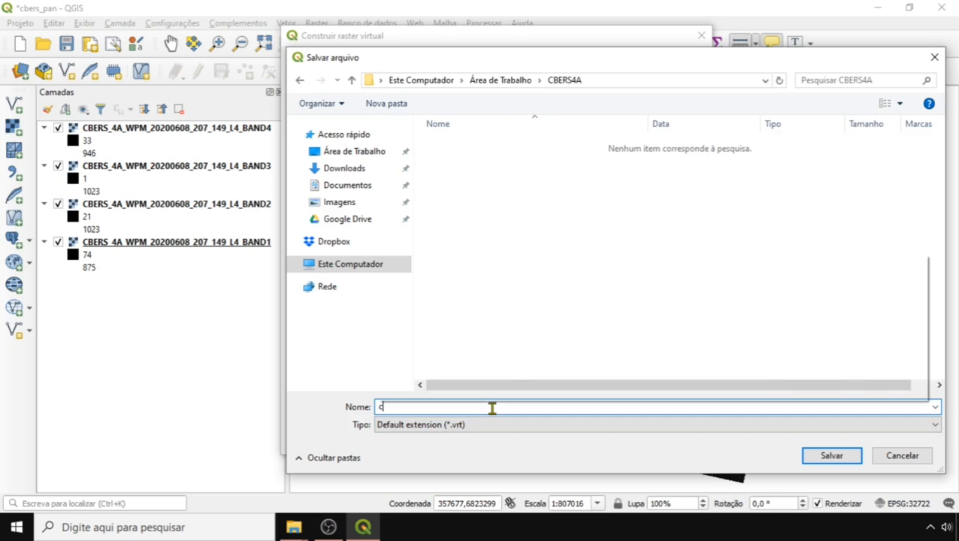
{"action": "type", "text": "C"}
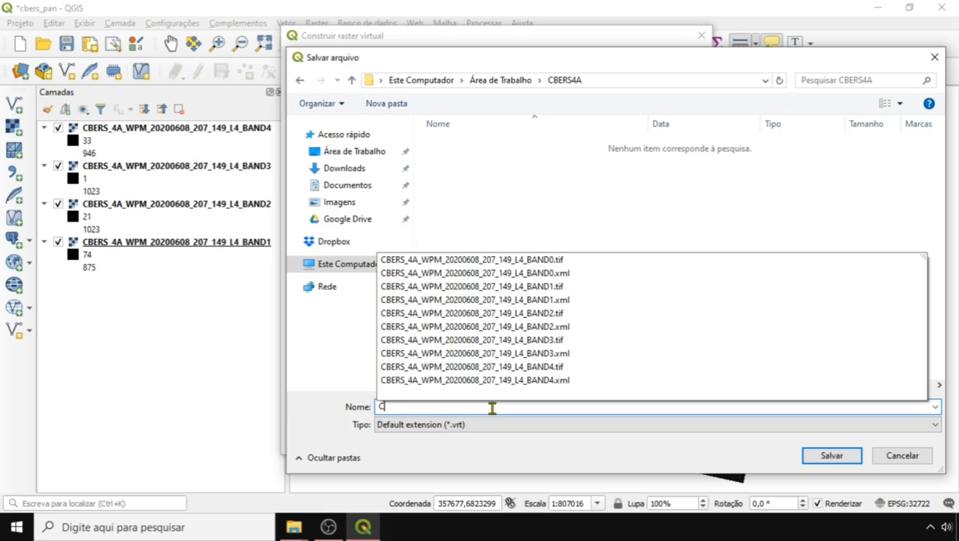
{"action": "type", "text": "BERS4A_"}
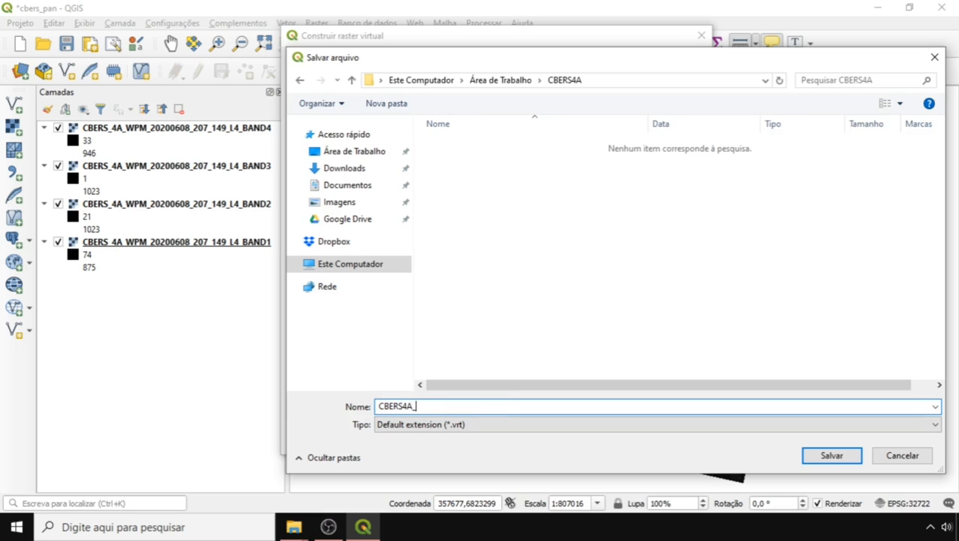
{"action": "type", "text": "COMP"}
{"action": "key", "text": "Return"}
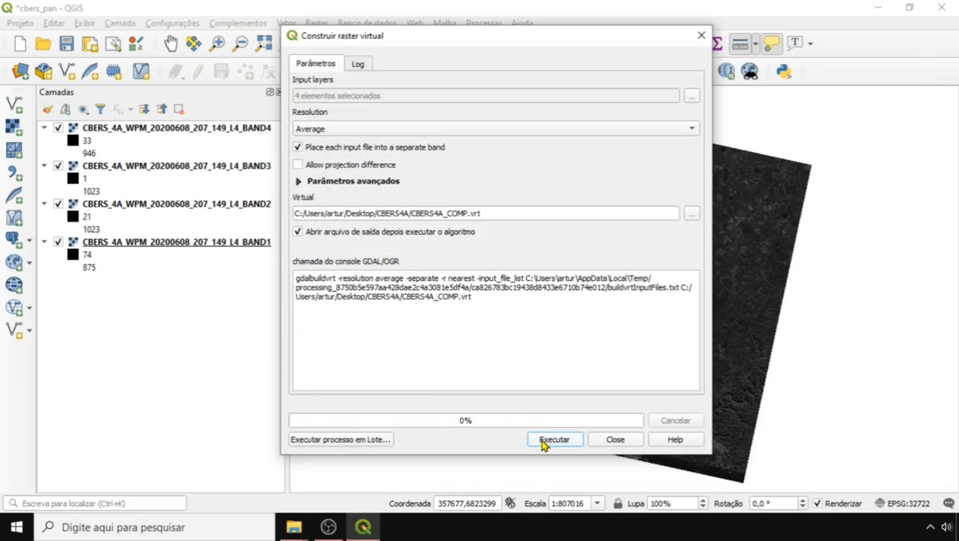
{"action": "left_click", "coordinate": [565, 444]}
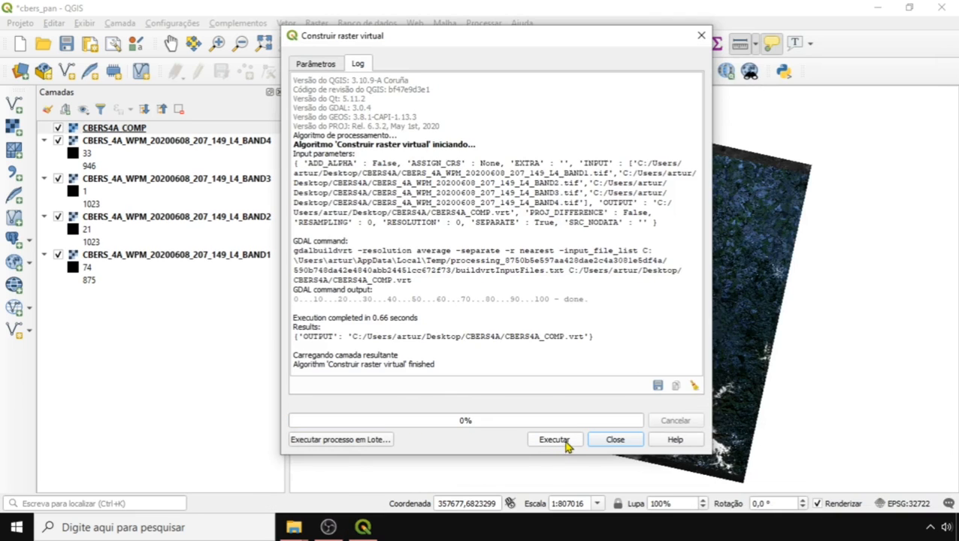
{"action": "left_click", "coordinate": [614, 440]}
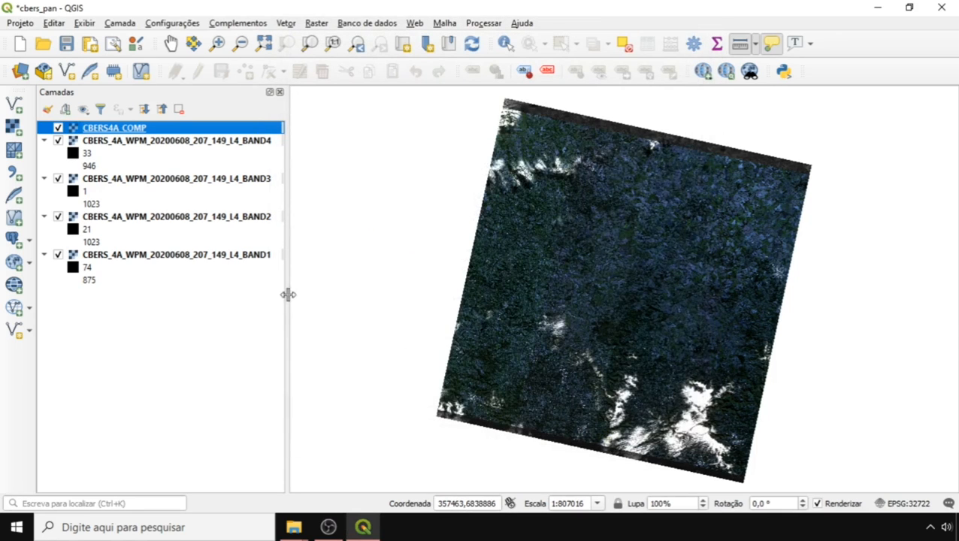
- Hide the four single-band layers BAND1 to BAND4 and collapse their legends in the layer list
{"action": "left_click", "coordinate": [58, 140]}
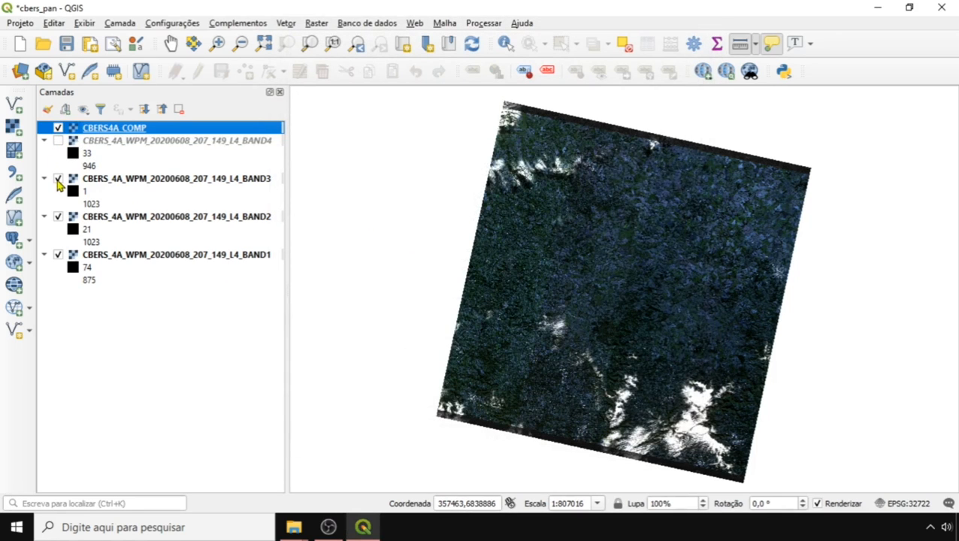
{"action": "left_click", "coordinate": [58, 179]}
{"action": "left_click", "coordinate": [58, 217]}
{"action": "left_click", "coordinate": [58, 255]}
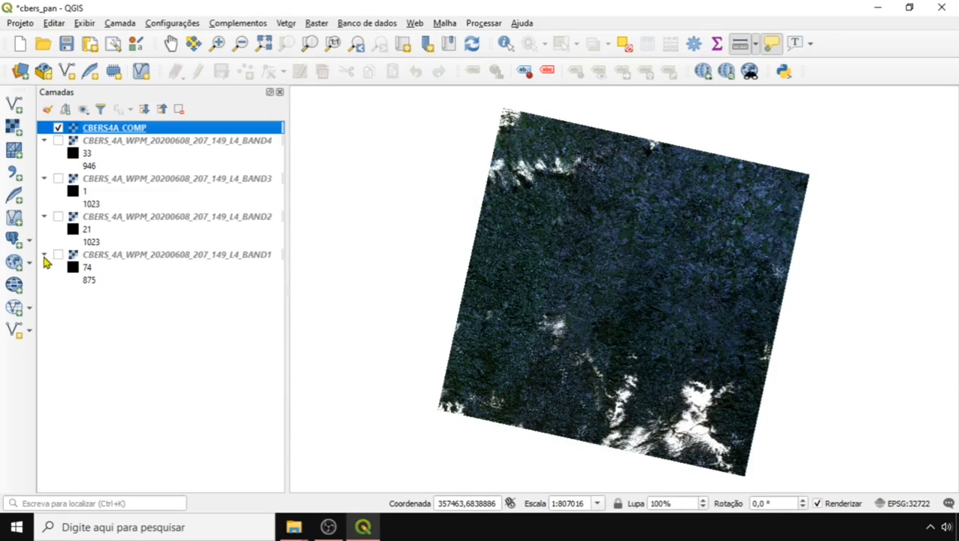
{"action": "left_click", "coordinate": [43, 255]}
{"action": "left_click", "coordinate": [43, 216]}
{"action": "left_click", "coordinate": [44, 179]}
{"action": "left_click", "coordinate": [43, 140]}
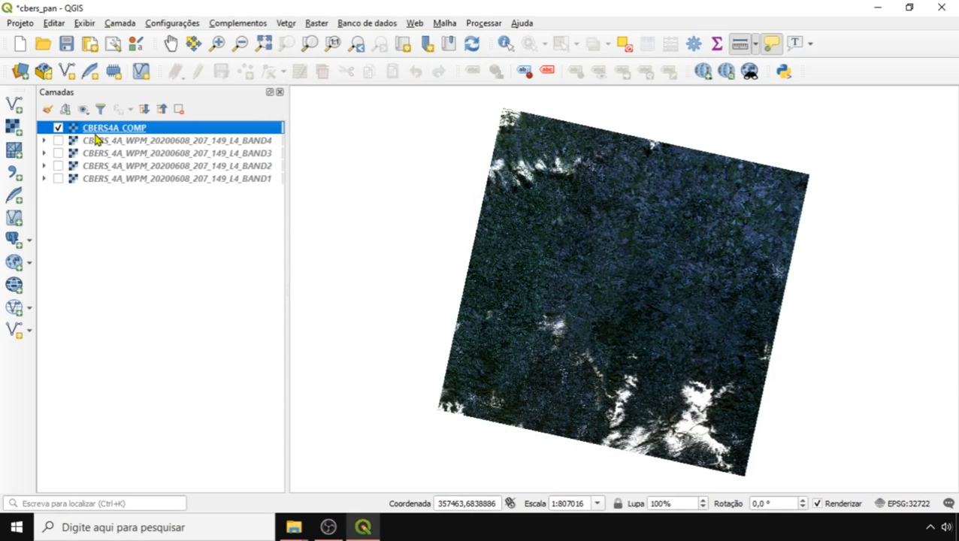
- Assign Banda 3 to red and Banda 1 to blue in the CBERS4A_COMP layer's symbology and apply it
{"action": "right_click", "coordinate": [122, 133]}
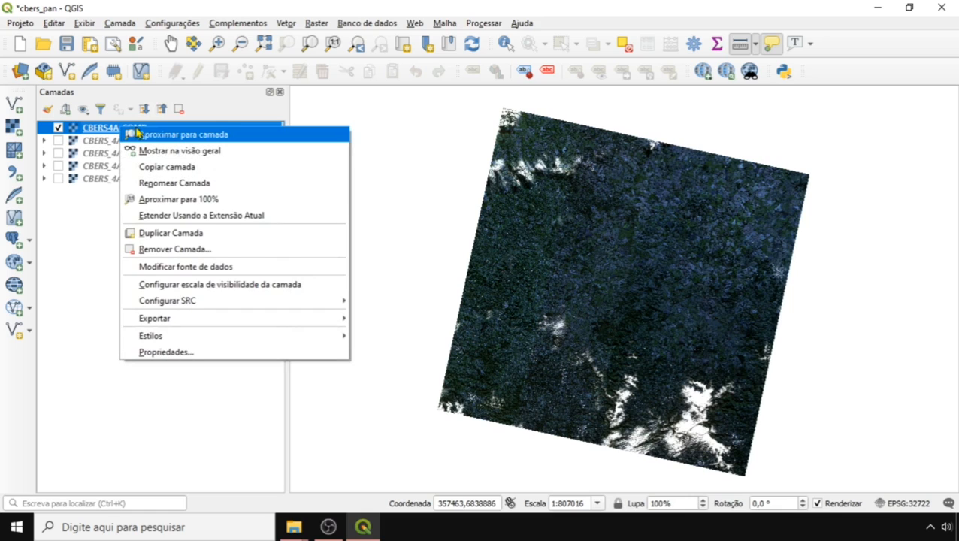
{"action": "left_click", "coordinate": [181, 353]}
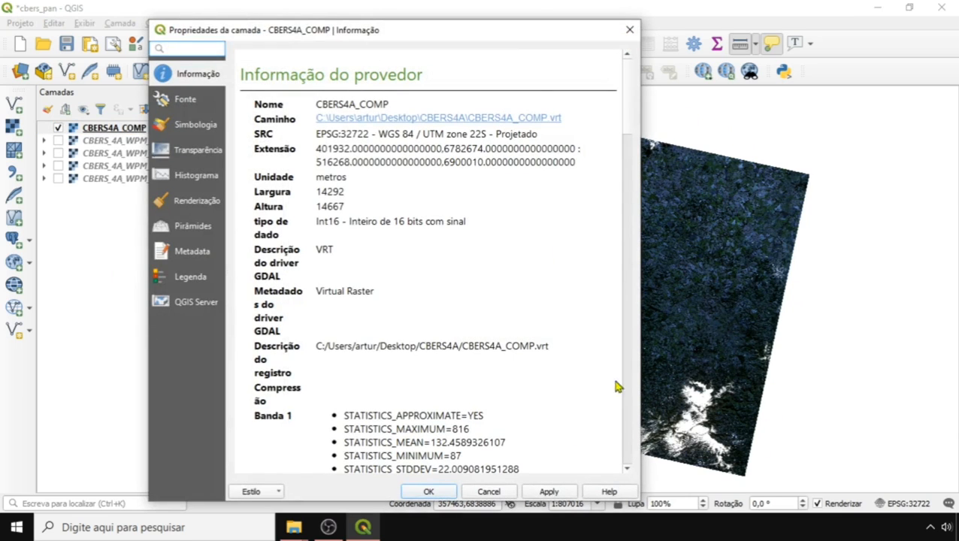
{"action": "left_click_drag", "start_coordinate": [524, 34], "coordinate": [438, 36]}
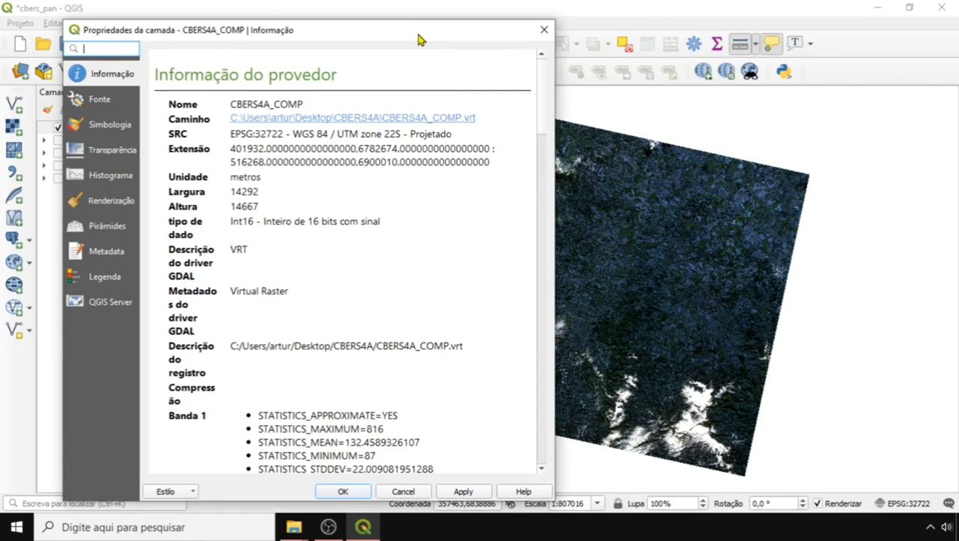
{"action": "left_click", "coordinate": [99, 127]}
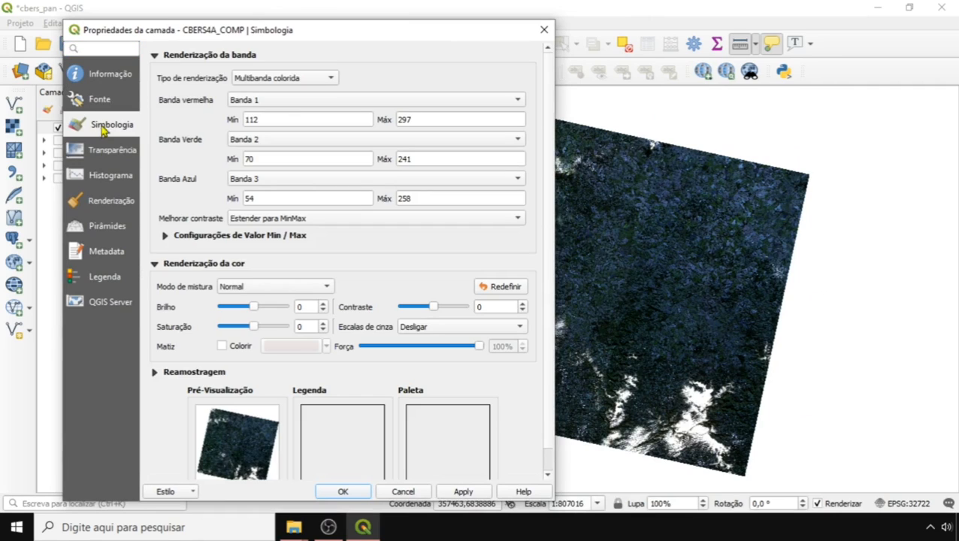
{"action": "left_click", "coordinate": [275, 102]}
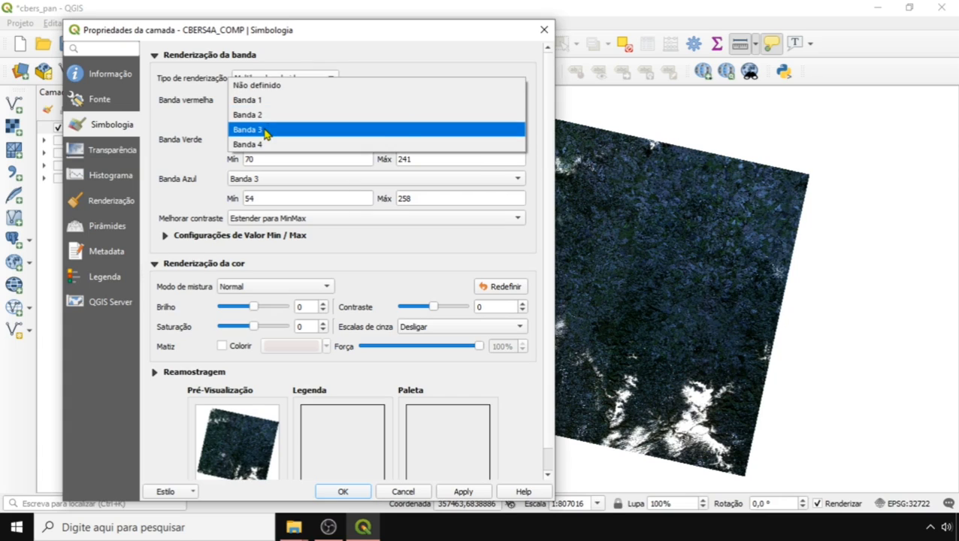
{"action": "left_click", "coordinate": [266, 132]}
{"action": "left_click", "coordinate": [257, 182]}
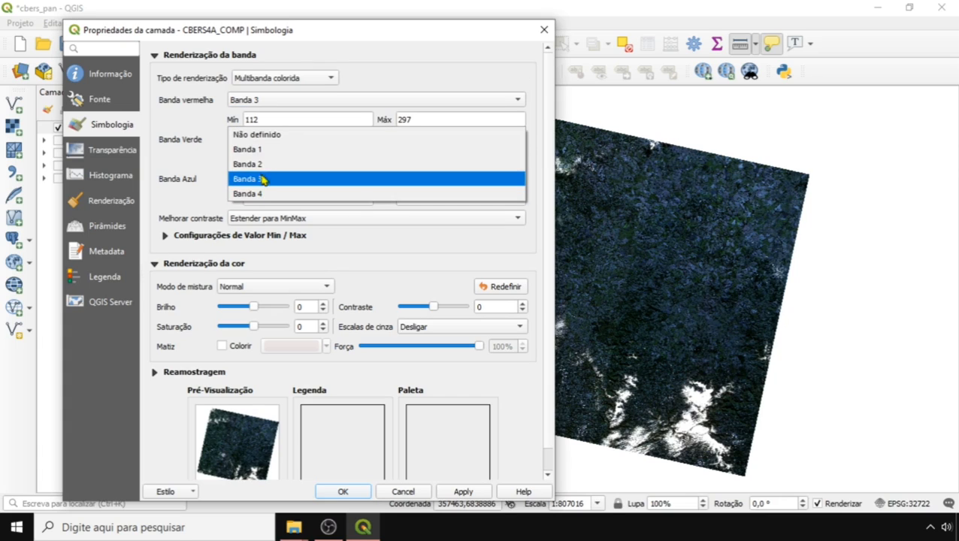
{"action": "left_click", "coordinate": [265, 151]}
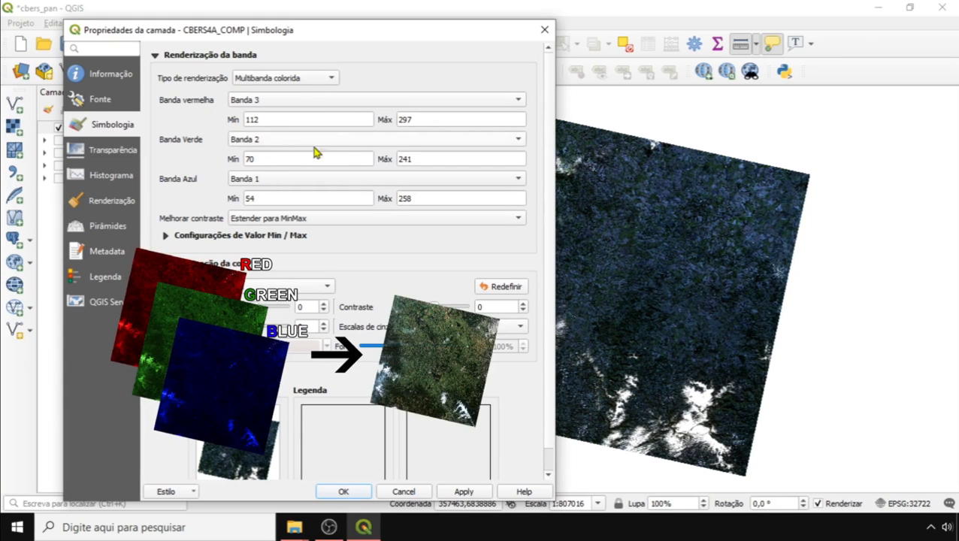
{"action": "left_click_drag", "start_coordinate": [369, 38], "coordinate": [400, 30]}
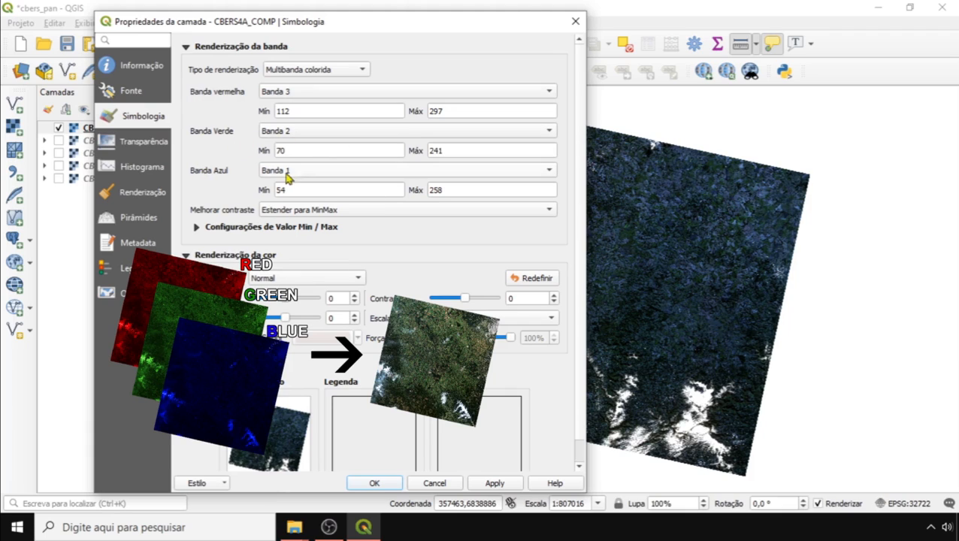
{"action": "left_click", "coordinate": [494, 483]}
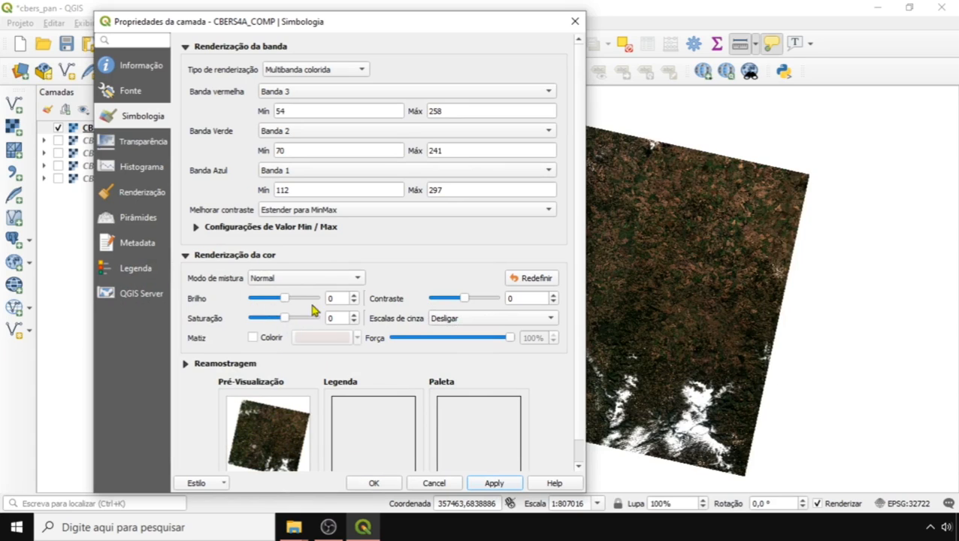
- Try the Min / max value setting on the composite, and return to the cumulative count cut of 2,0 to 98,0 %
{"action": "left_click", "coordinate": [197, 228]}
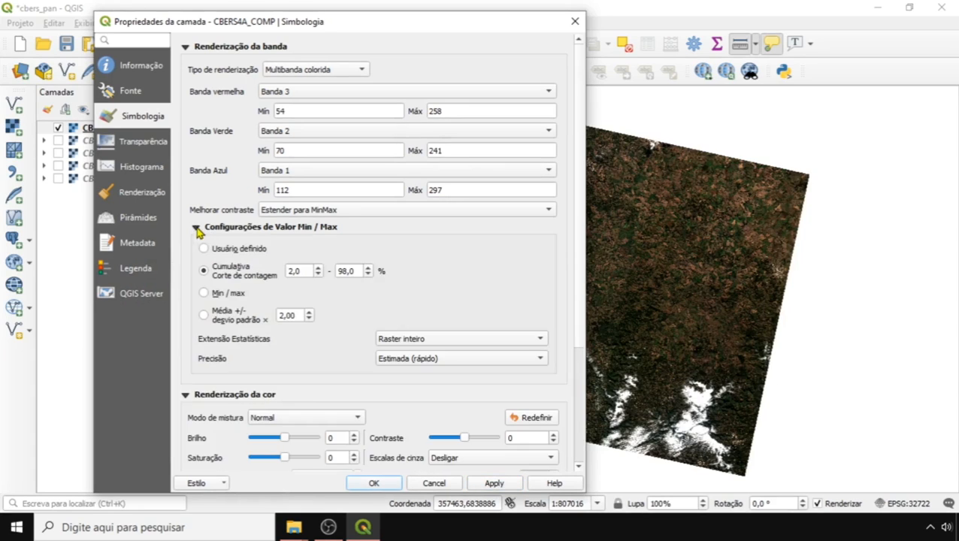
{"action": "left_click", "coordinate": [215, 295]}
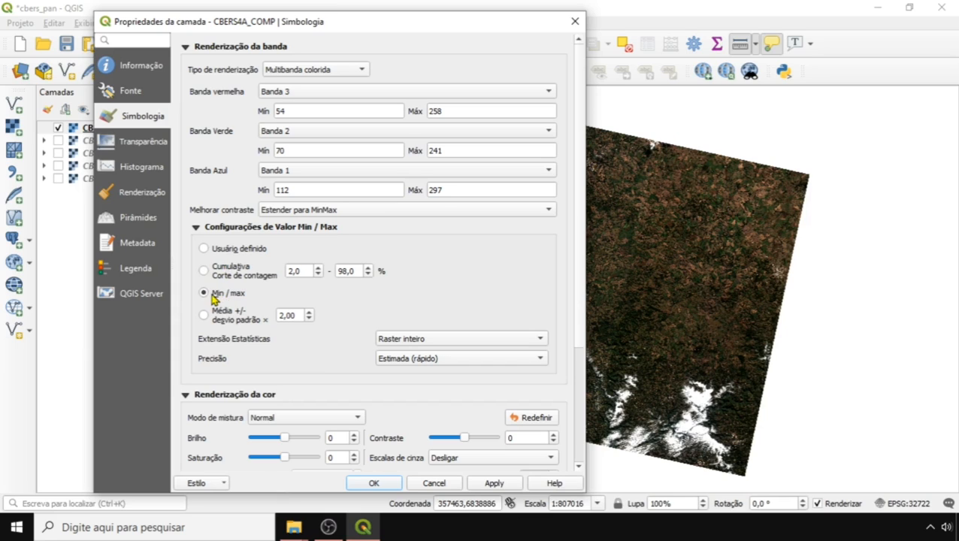
{"action": "left_click", "coordinate": [496, 485]}
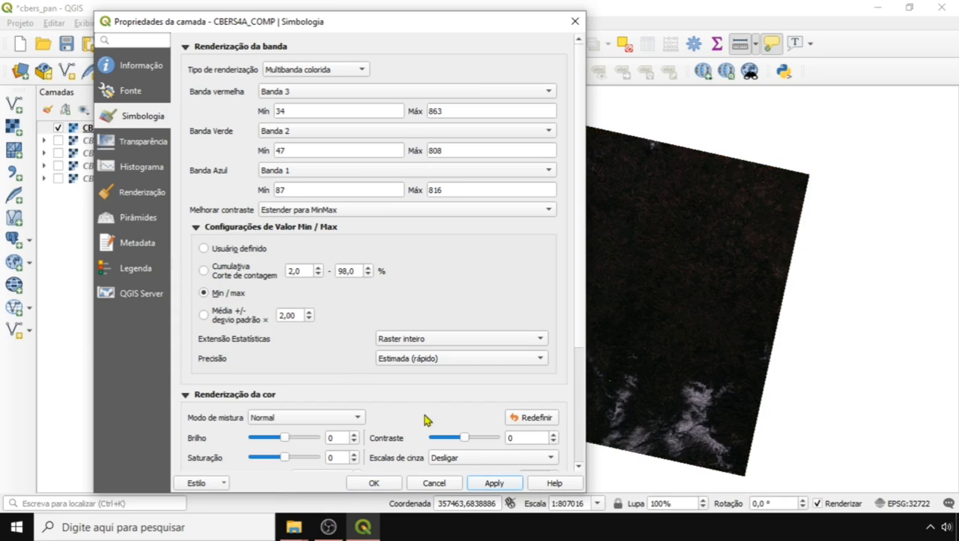
{"action": "left_click", "coordinate": [233, 274]}
{"action": "left_click", "coordinate": [495, 483]}
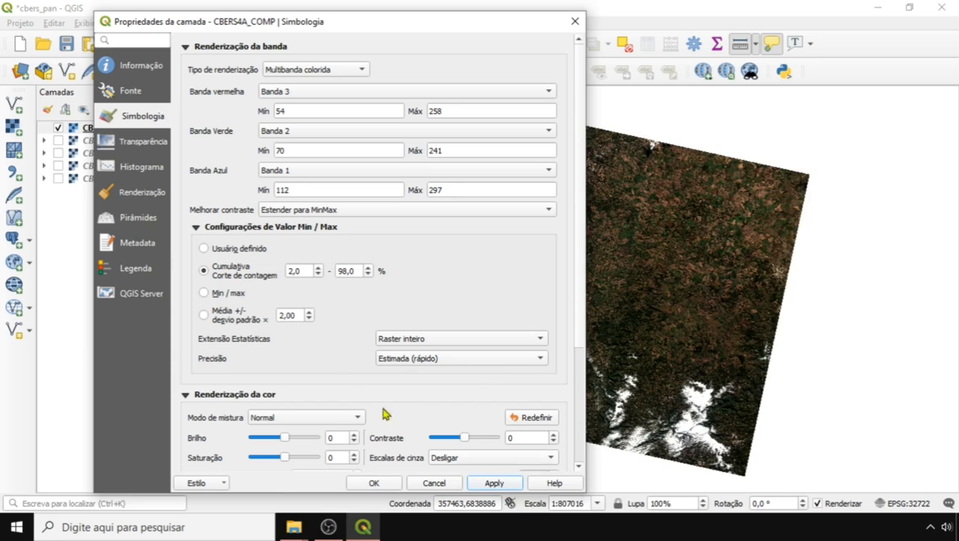
{"action": "left_click", "coordinate": [209, 226]}
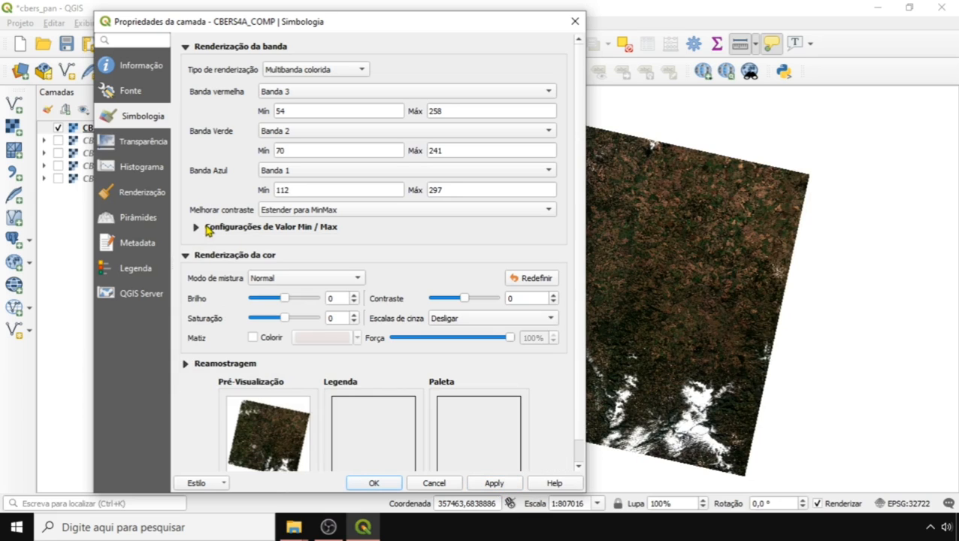
- Set the composite's brightness to 10 and saturation to 20, and accept the layer properties
{"action": "left_click", "coordinate": [302, 318]}
{"action": "left_click", "coordinate": [496, 483]}
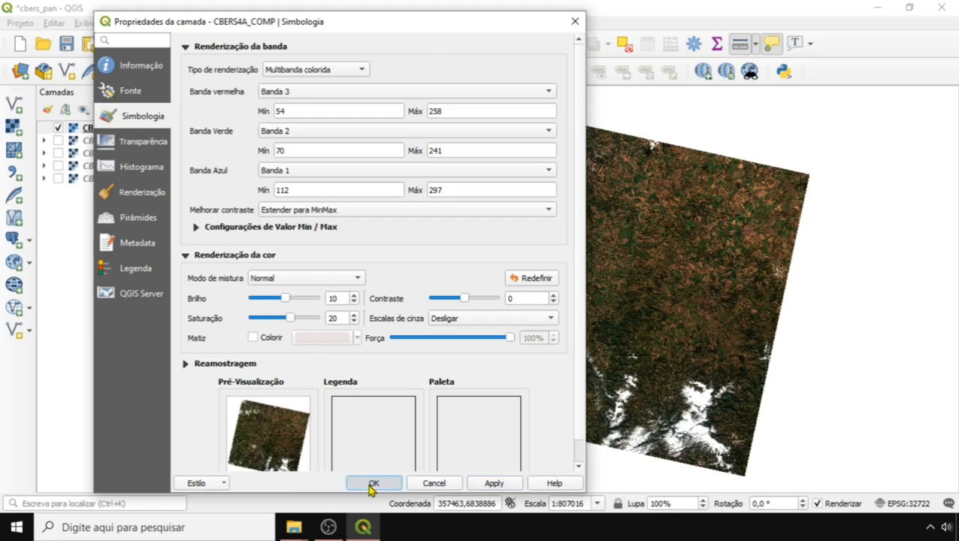
{"action": "left_click", "coordinate": [374, 483]}
{"action": "scroll", "coordinate": [656, 290], "scroll_direction": "up", "scroll_amount": 1}
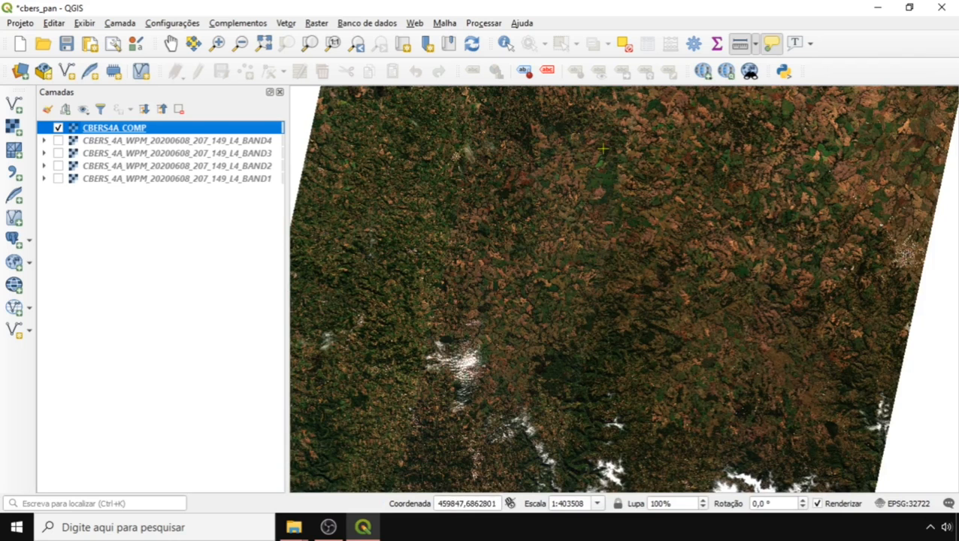
- Check the pixel size of the CBERS4A_COMP layer in its properties information
{"action": "scroll", "coordinate": [633, 165], "scroll_direction": "up", "scroll_amount": 1}
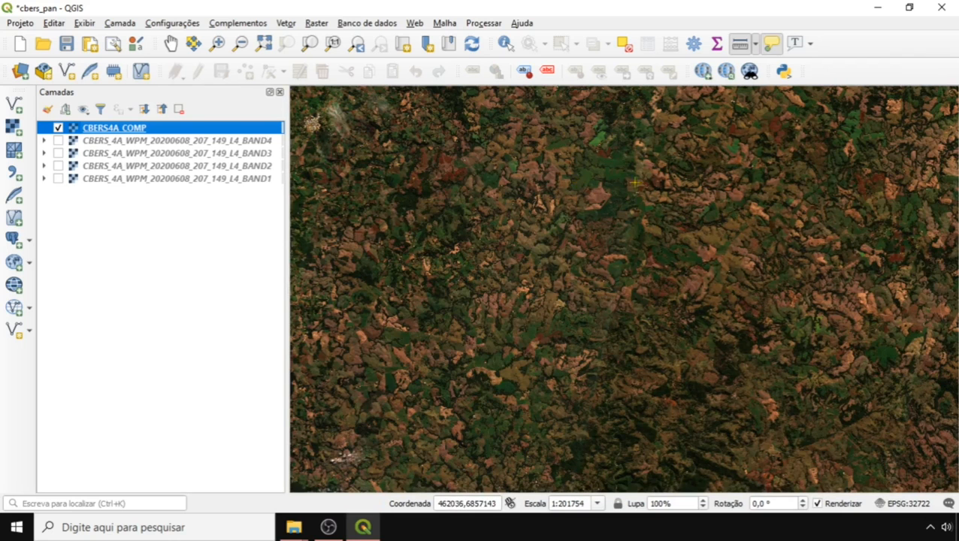
{"action": "scroll", "coordinate": [635, 182], "scroll_direction": "up", "scroll_amount": 1}
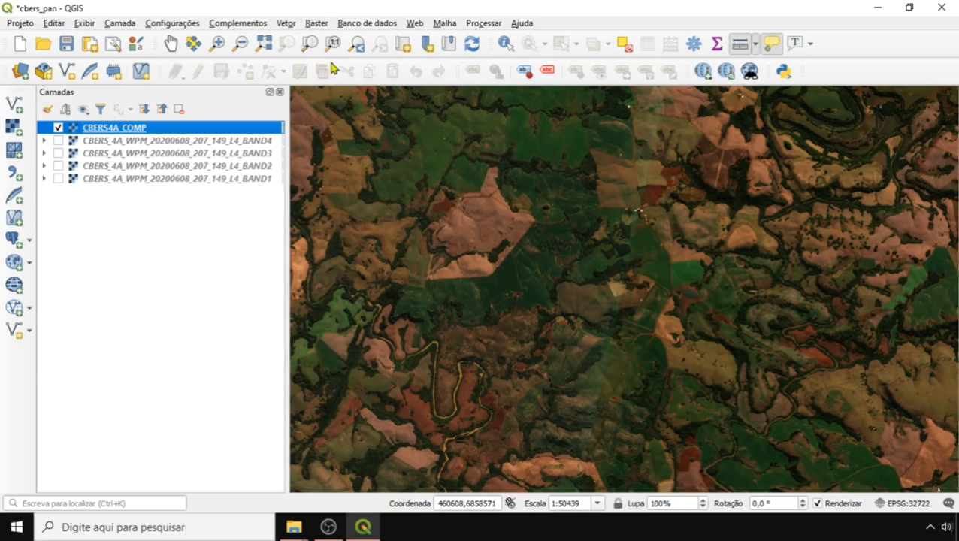
{"action": "right_click", "coordinate": [86, 126]}
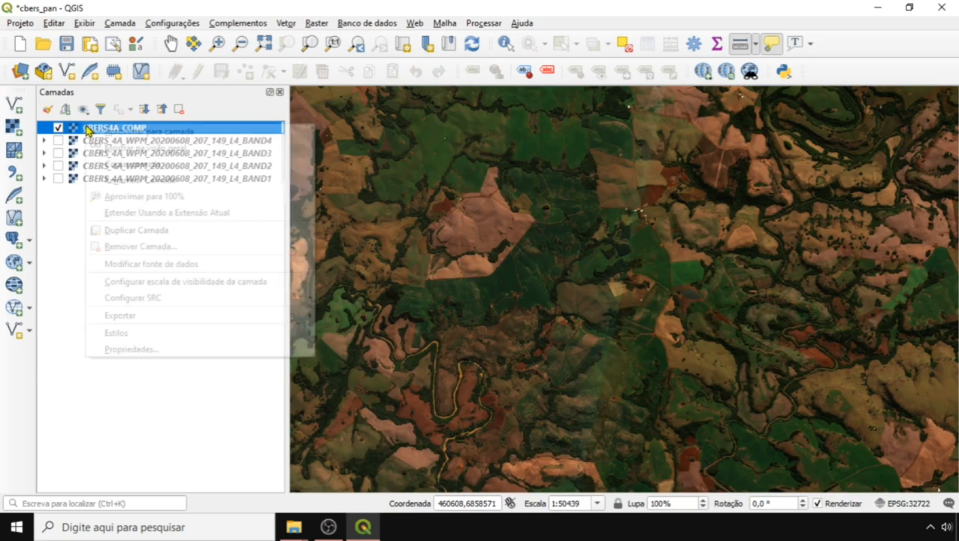
{"action": "left_click", "coordinate": [150, 351]}
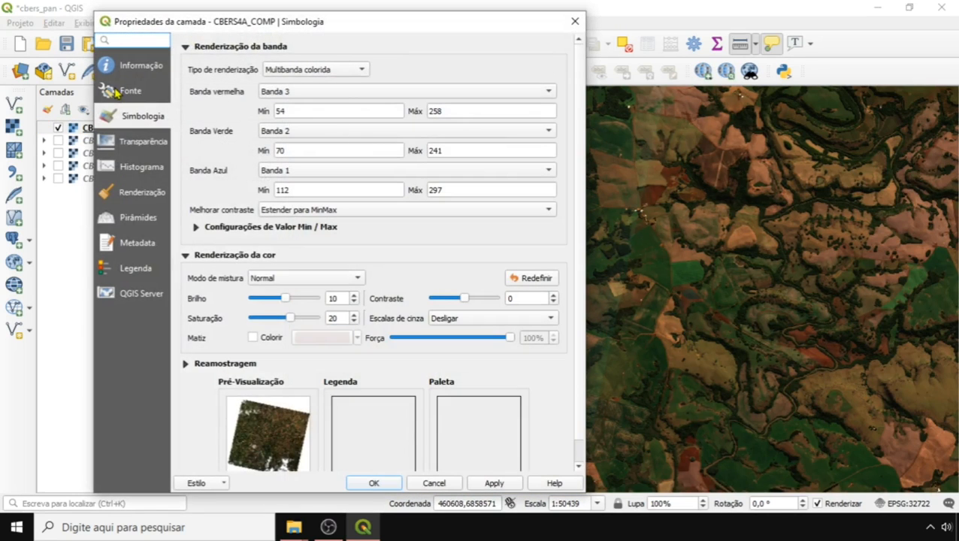
{"action": "left_click", "coordinate": [143, 67]}
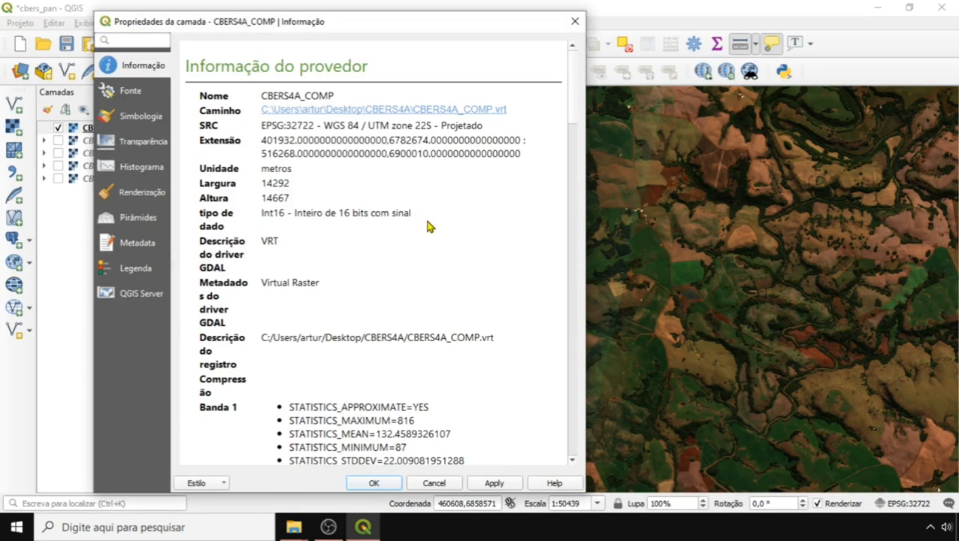
{"action": "scroll", "coordinate": [423, 217], "scroll_direction": "down", "scroll_amount": 11}
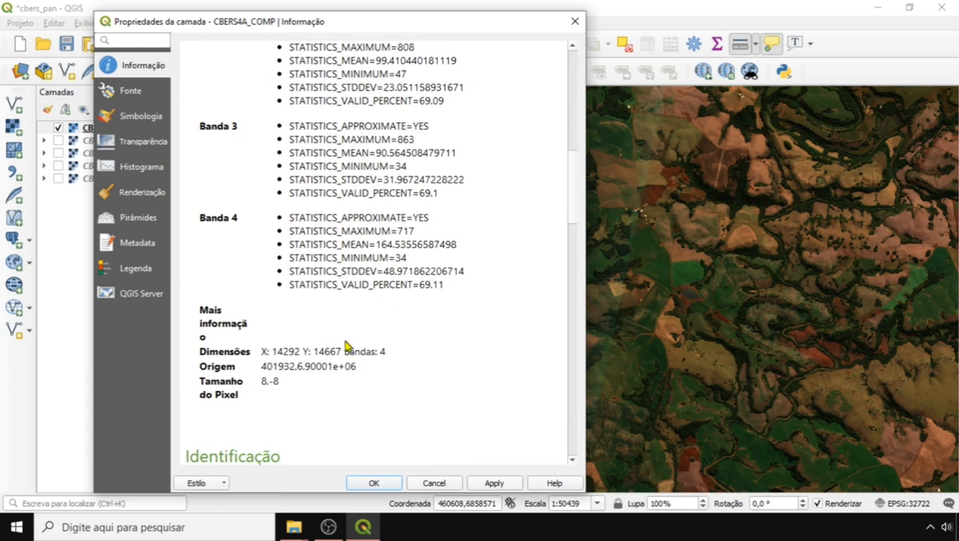
{"action": "left_click_drag", "start_coordinate": [274, 381], "coordinate": [196, 385]}
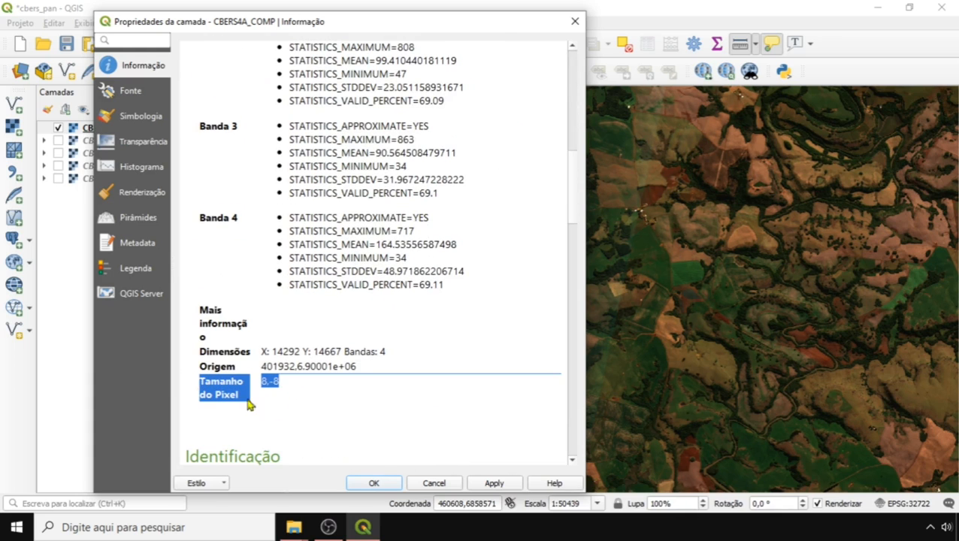
{"action": "left_click", "coordinate": [376, 483]}
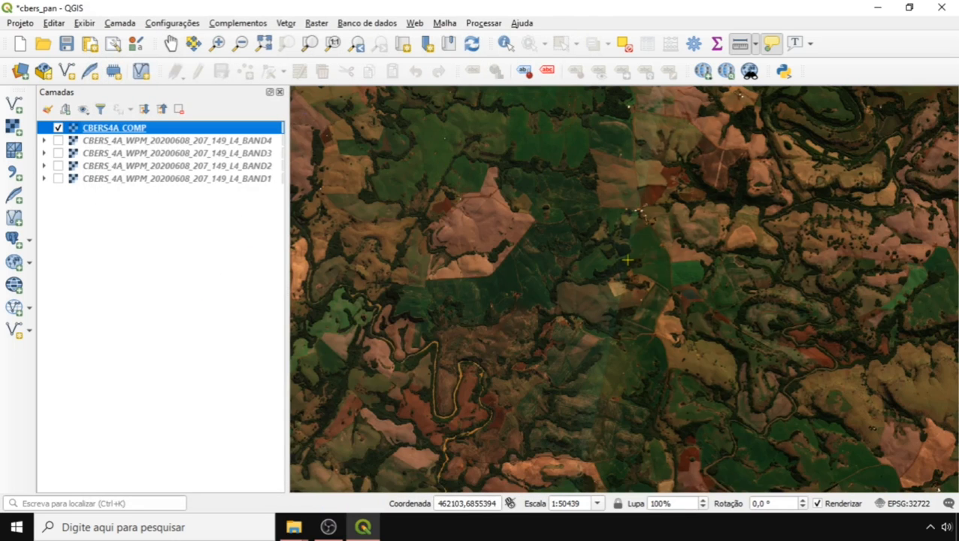
- Save the cbers_pan project
{"action": "scroll", "coordinate": [626, 259], "scroll_direction": "down", "scroll_amount": 2}
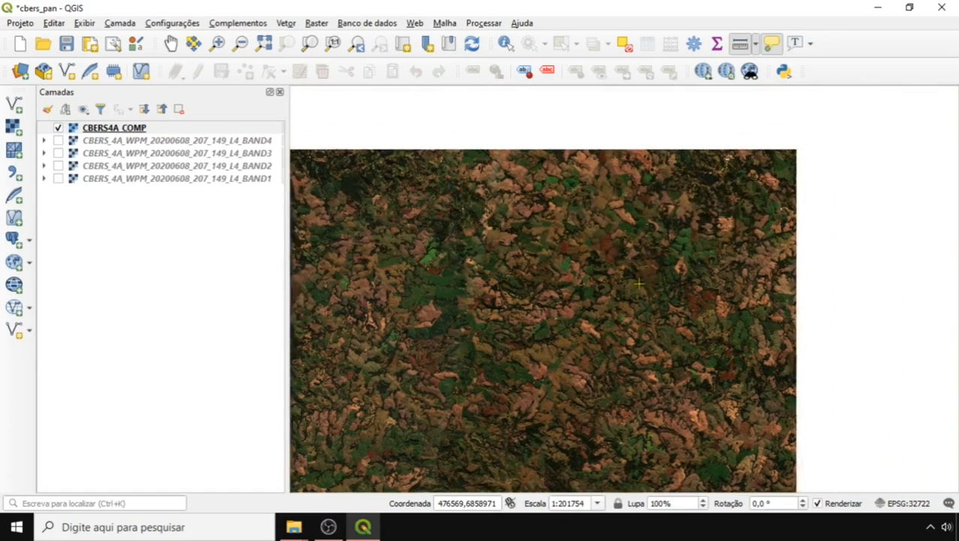
{"action": "left_click_drag", "start_coordinate": [639, 283], "coordinate": [579, 305]}
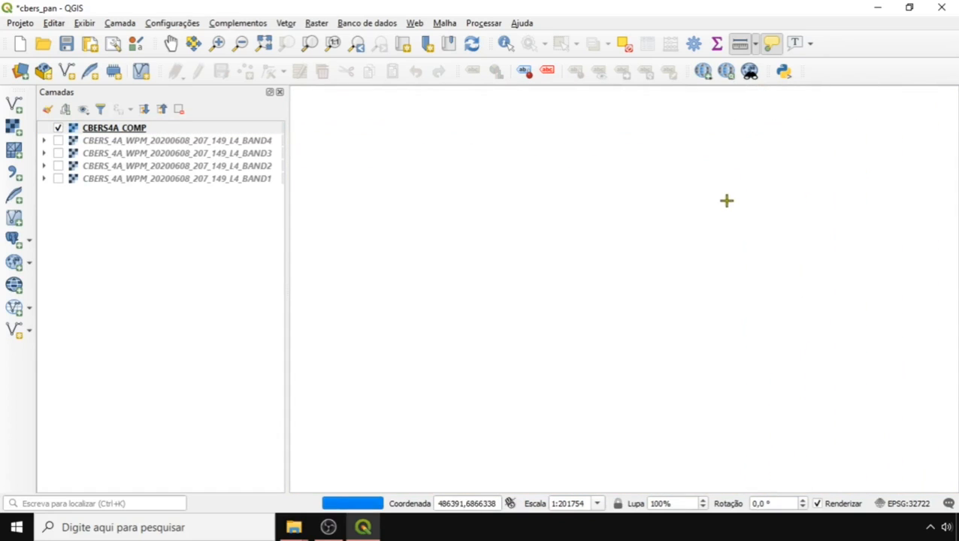
{"action": "key", "text": "ctrl+s"}
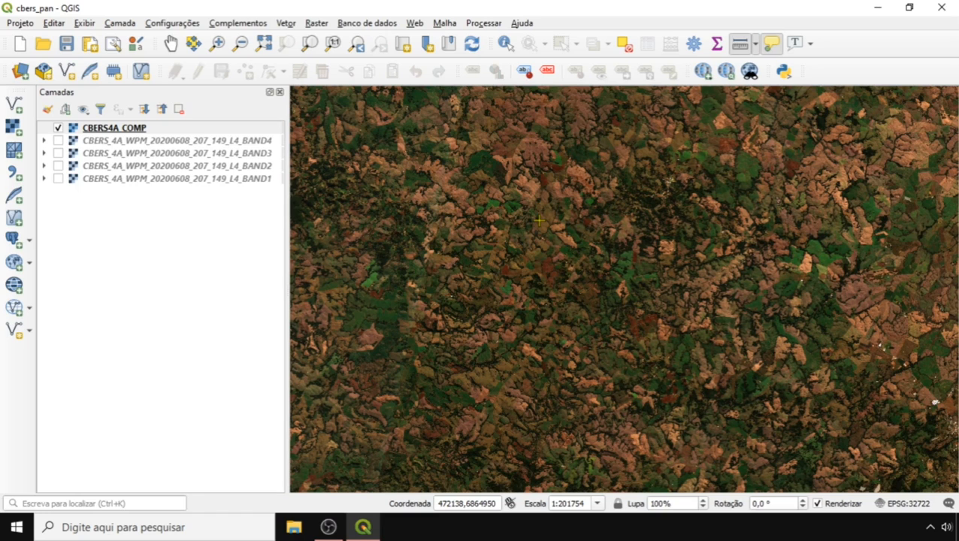
- Try a false-colour composite on CBERS4A_COMP by assigning Banda 4 to red, Banda 3 to green and Banda 2 to blue
{"action": "right_click", "coordinate": [111, 129]}
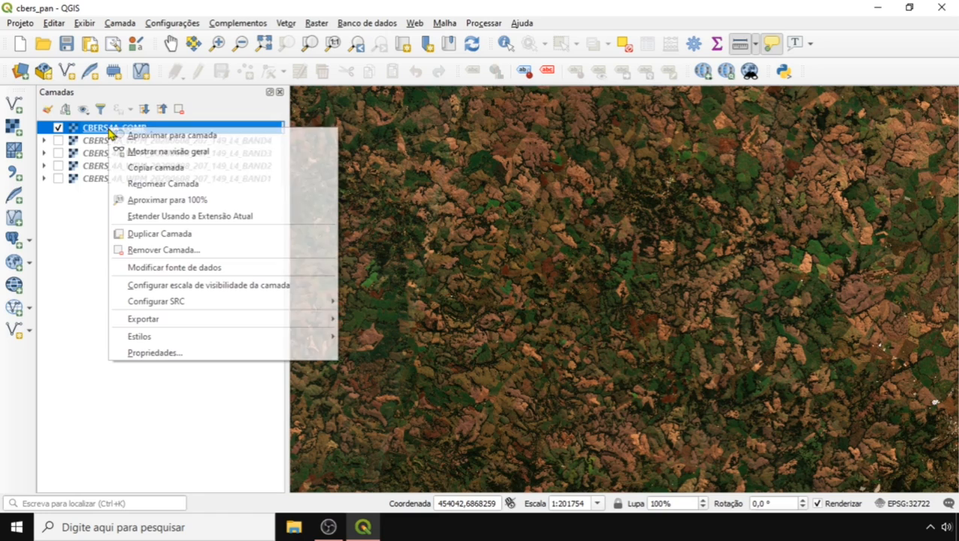
{"action": "left_click", "coordinate": [139, 354]}
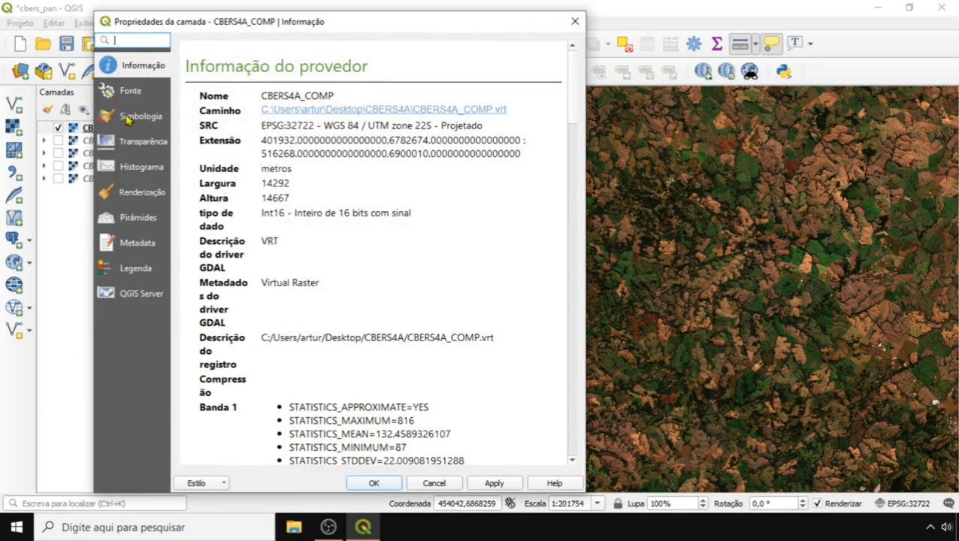
{"action": "left_click", "coordinate": [129, 117]}
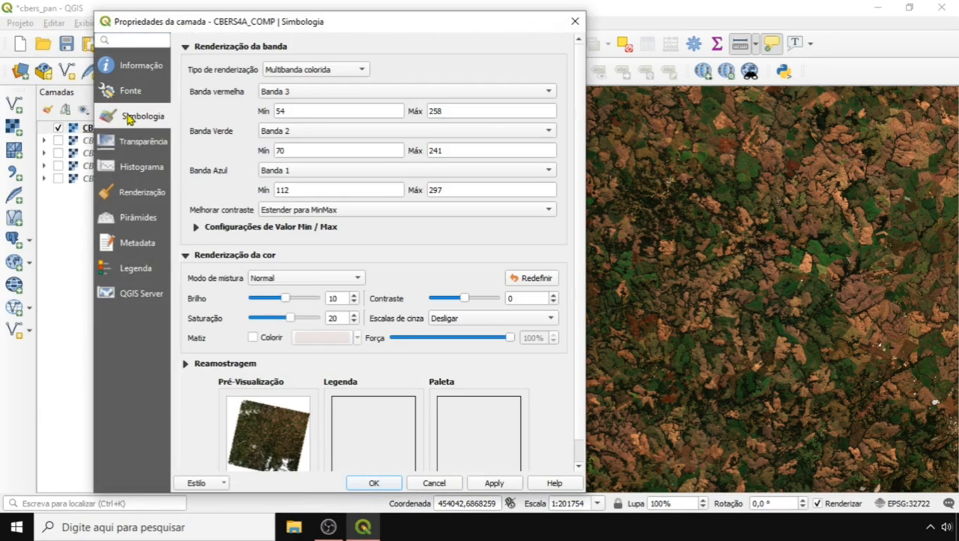
{"action": "left_click", "coordinate": [294, 94]}
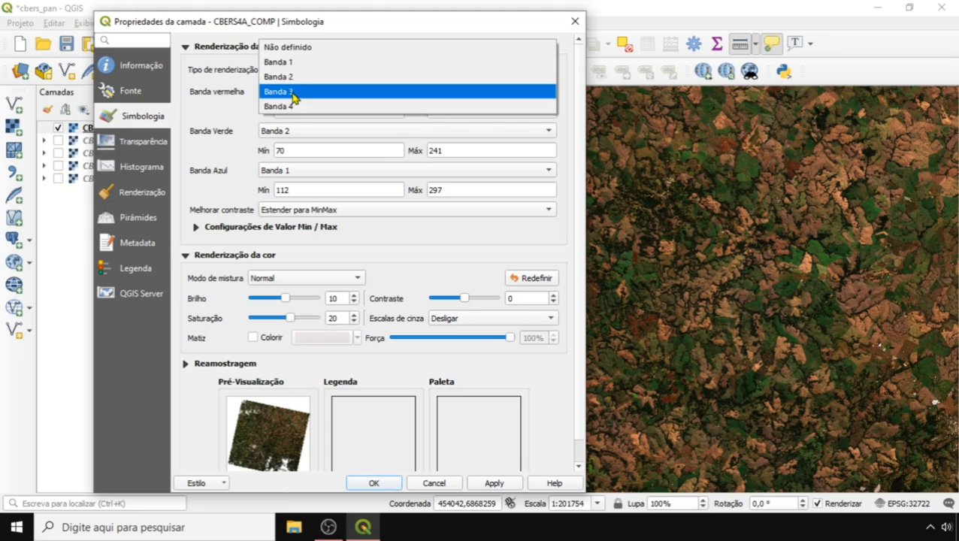
{"action": "left_click", "coordinate": [294, 107]}
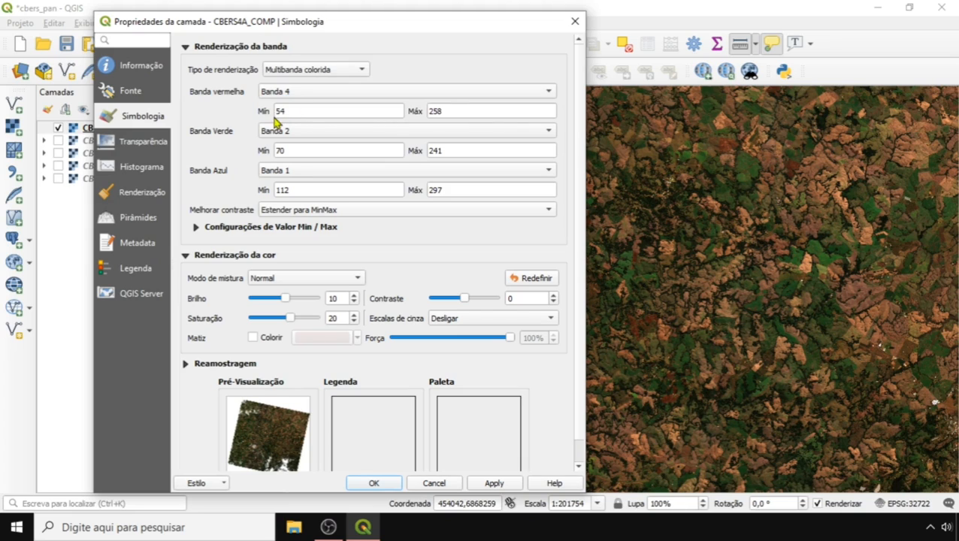
{"action": "left_click", "coordinate": [284, 131]}
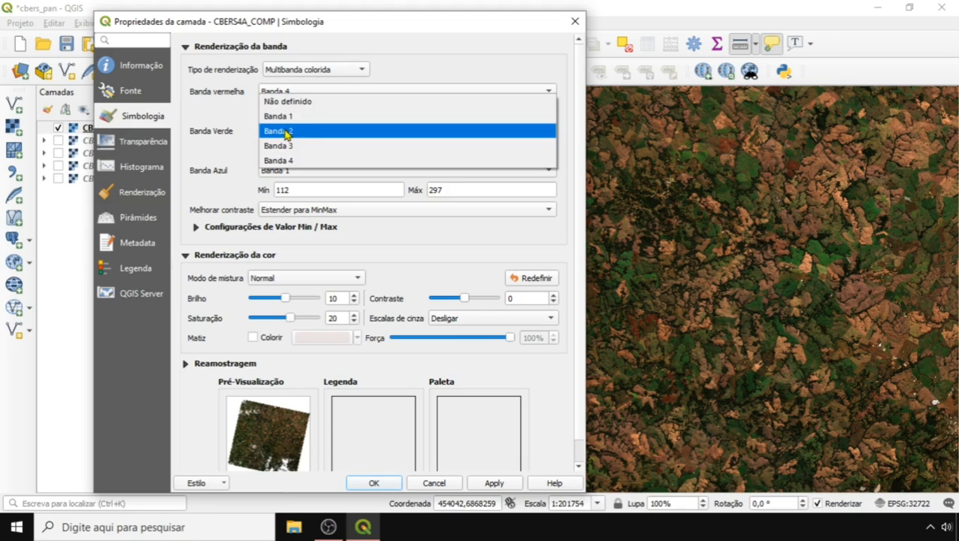
{"action": "left_click", "coordinate": [276, 148]}
{"action": "left_click", "coordinate": [272, 172]}
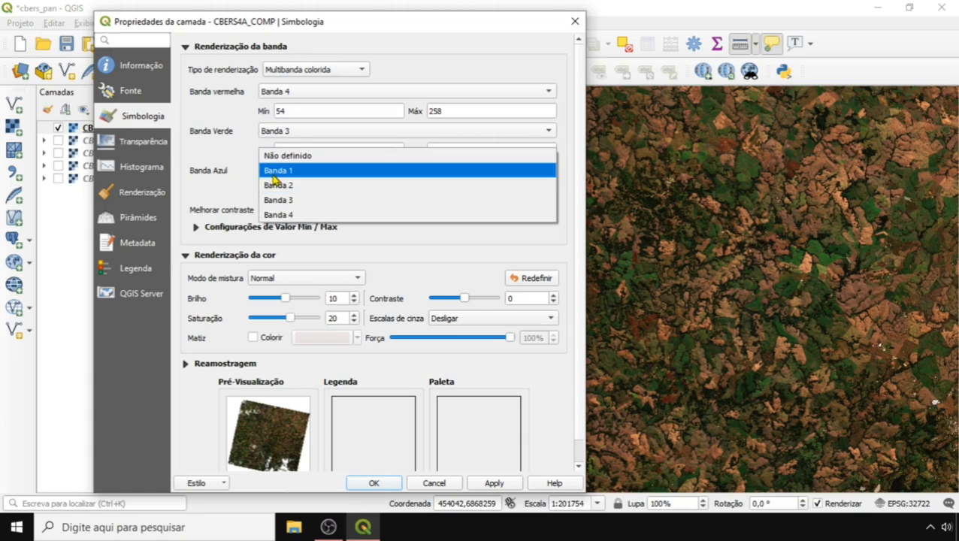
{"action": "left_click", "coordinate": [284, 188]}
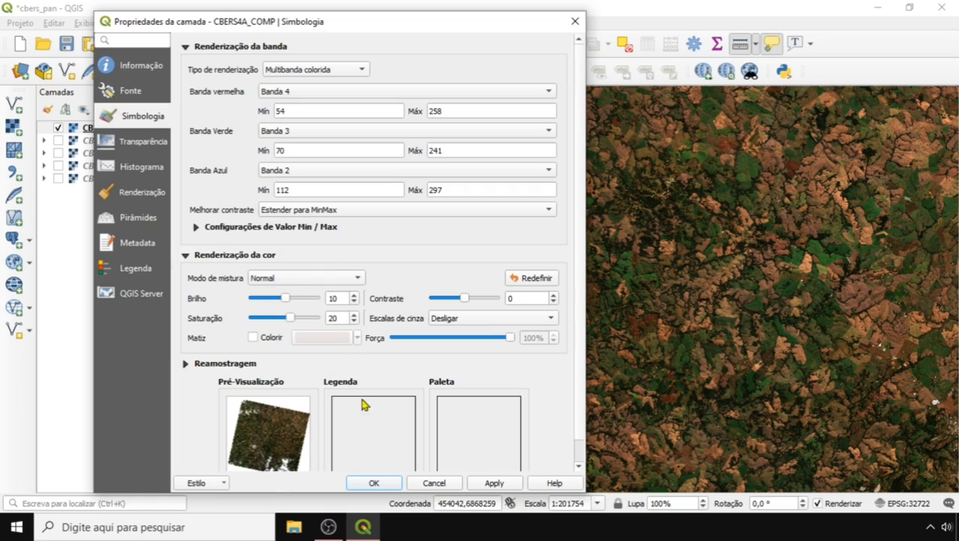
{"action": "left_click", "coordinate": [477, 486]}
{"action": "left_click", "coordinate": [375, 484]}
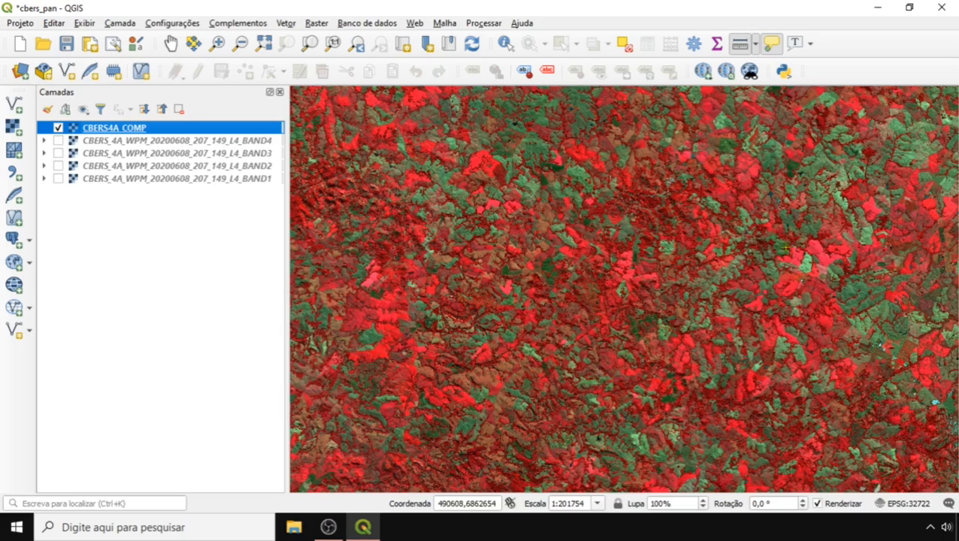
- Examine the false-colour composite across the scene and close up around the reservoir and river
{"action": "left_click_drag", "start_coordinate": [786, 246], "coordinate": [511, 374]}
{"action": "left_click_drag", "start_coordinate": [800, 187], "coordinate": [956, 71]}
{"action": "left_click_drag", "start_coordinate": [317, 458], "coordinate": [463, 358]}
{"action": "left_click_drag", "start_coordinate": [516, 330], "coordinate": [682, 216]}
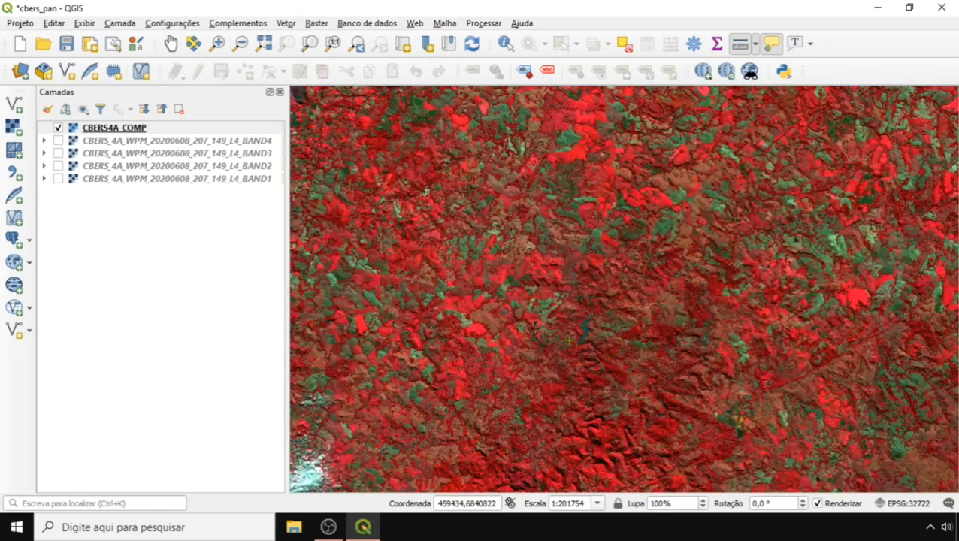
{"action": "scroll", "coordinate": [607, 346], "scroll_direction": "up", "scroll_amount": 2}
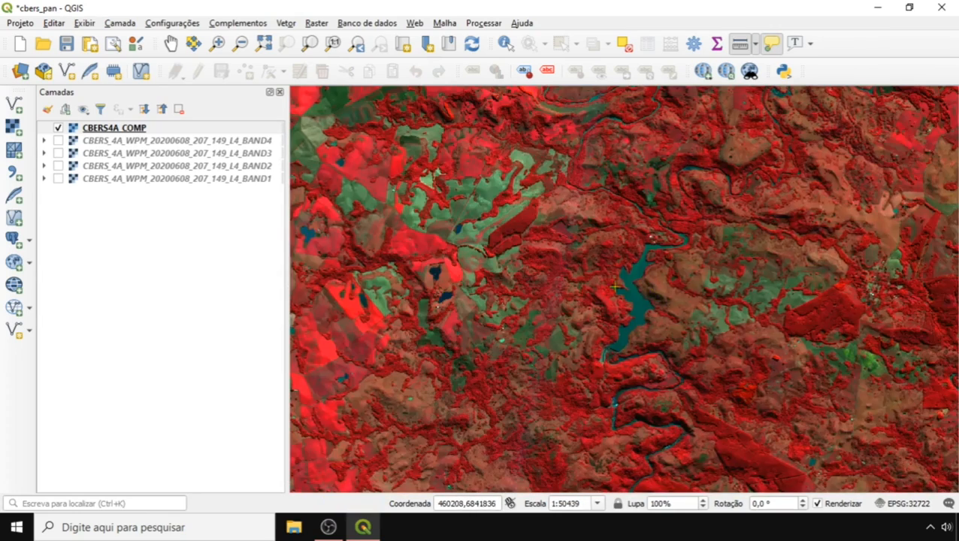
{"action": "scroll", "coordinate": [615, 287], "scroll_direction": "up", "scroll_amount": 1}
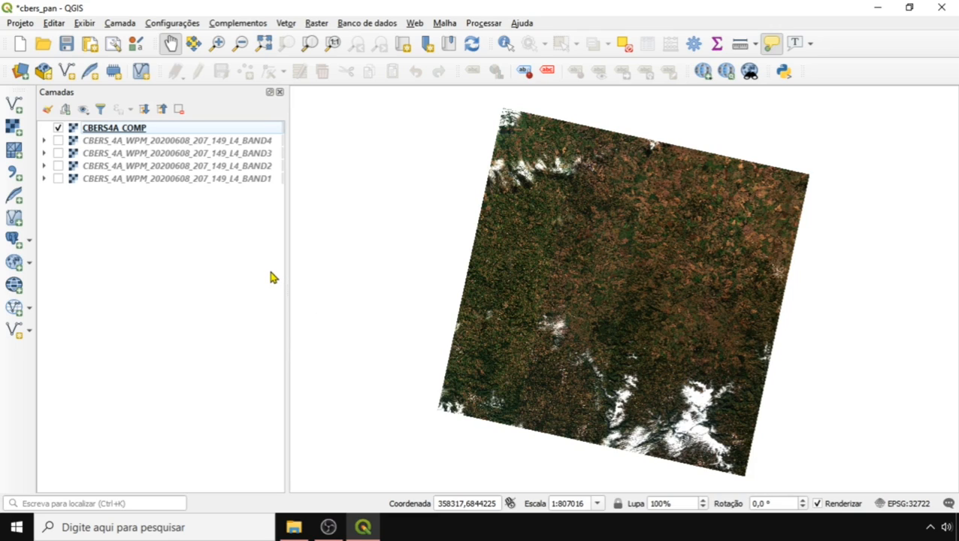
- Add the panchromatic band CBERS_4A_WPM_20200608_207_149_L4_BAND0.tif from the CBERS4A folder as a raster layer
{"action": "left_click", "coordinate": [120, 24]}
{"action": "mouse_move", "coordinate": [139, 75]}
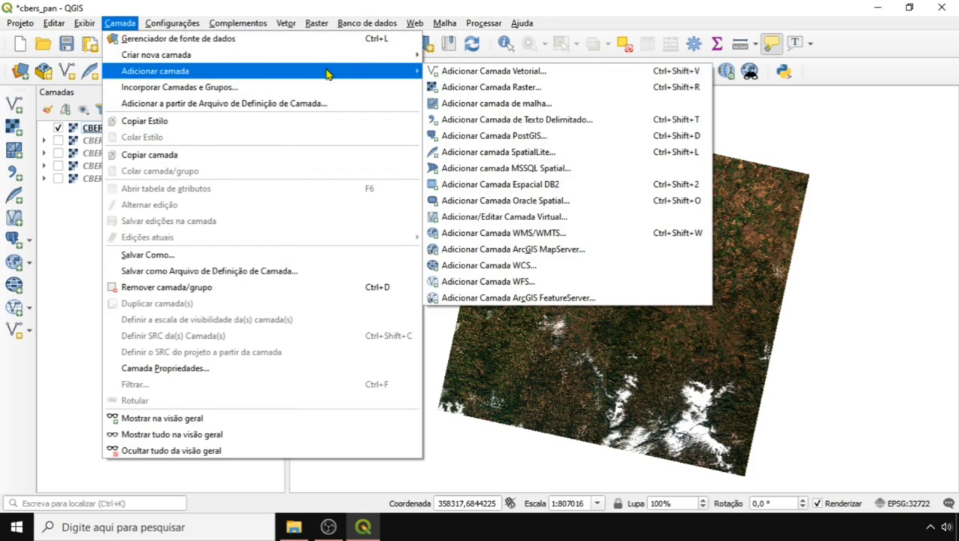
{"action": "left_click", "coordinate": [500, 89]}
{"action": "left_click", "coordinate": [494, 180]}
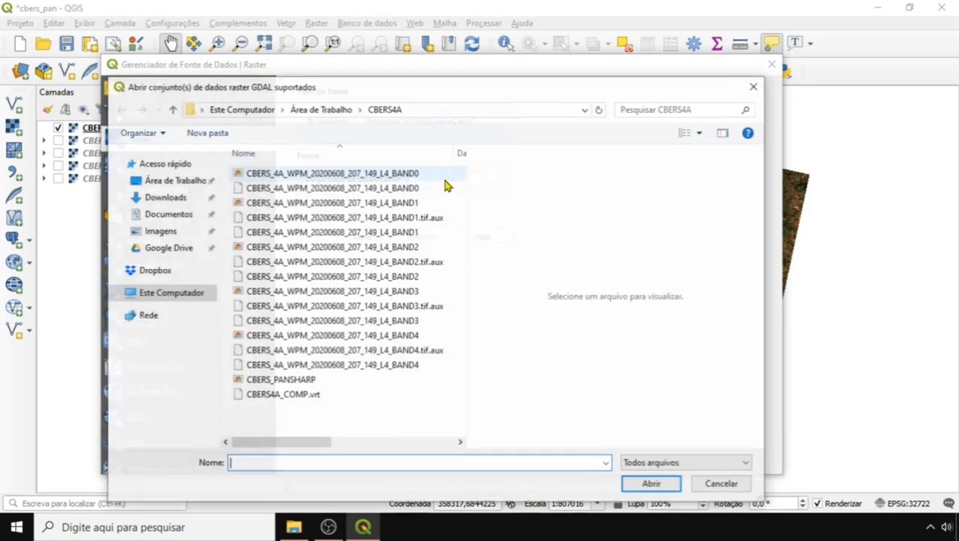
{"action": "left_click", "coordinate": [361, 174]}
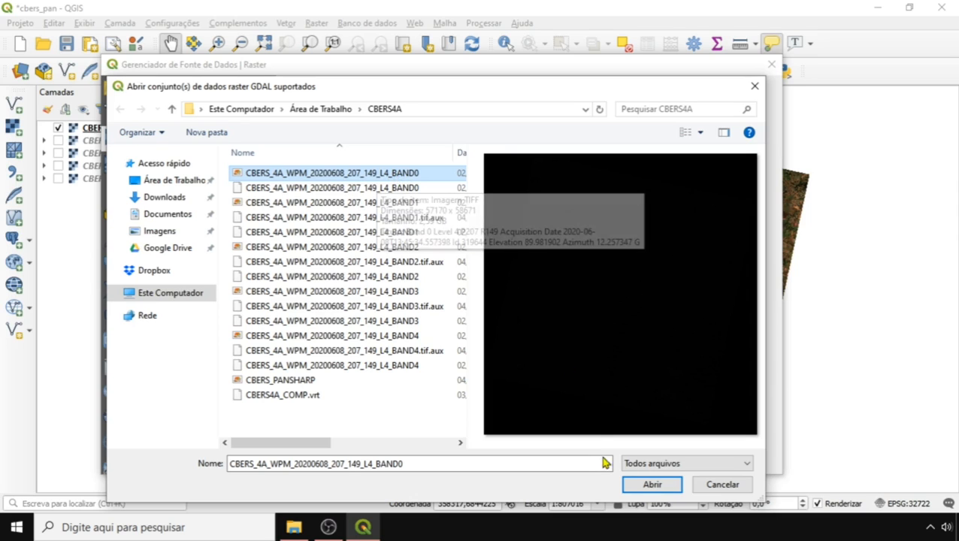
{"action": "left_click", "coordinate": [645, 486]}
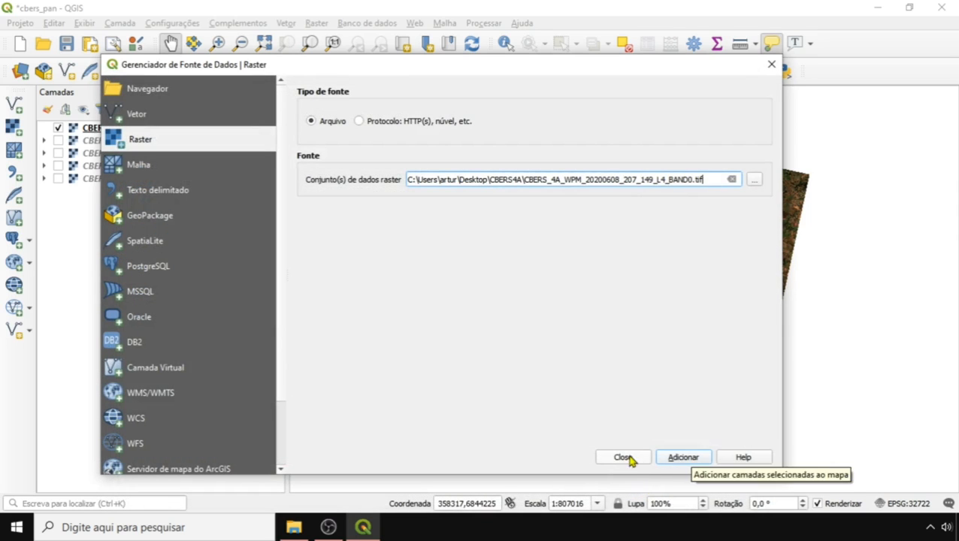
{"action": "left_click", "coordinate": [669, 457]}
{"action": "left_click", "coordinate": [621, 457]}
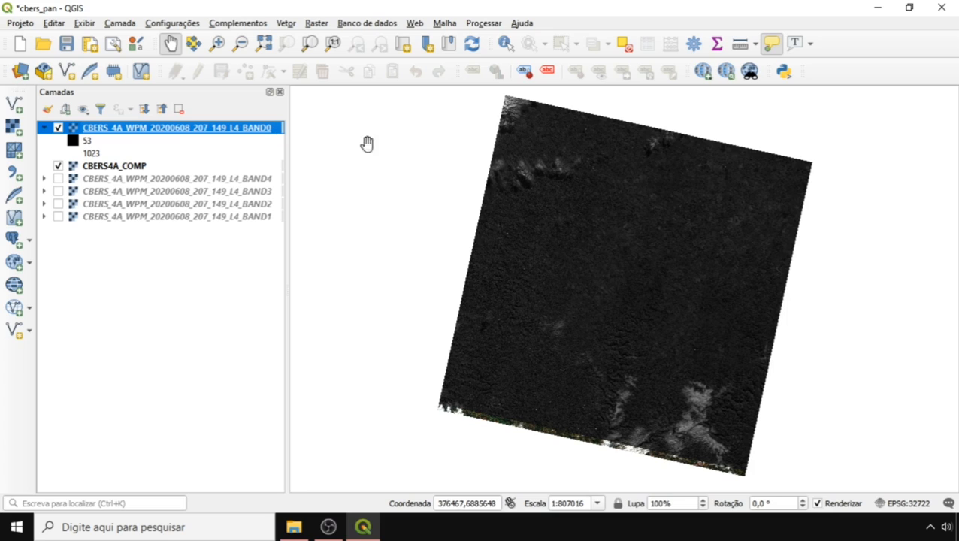
- Check the pixel size of the BAND0 layer in its properties information
{"action": "right_click", "coordinate": [139, 133]}
{"action": "left_click", "coordinate": [186, 358]}
{"action": "left_click_drag", "start_coordinate": [314, 16], "coordinate": [316, 17]}
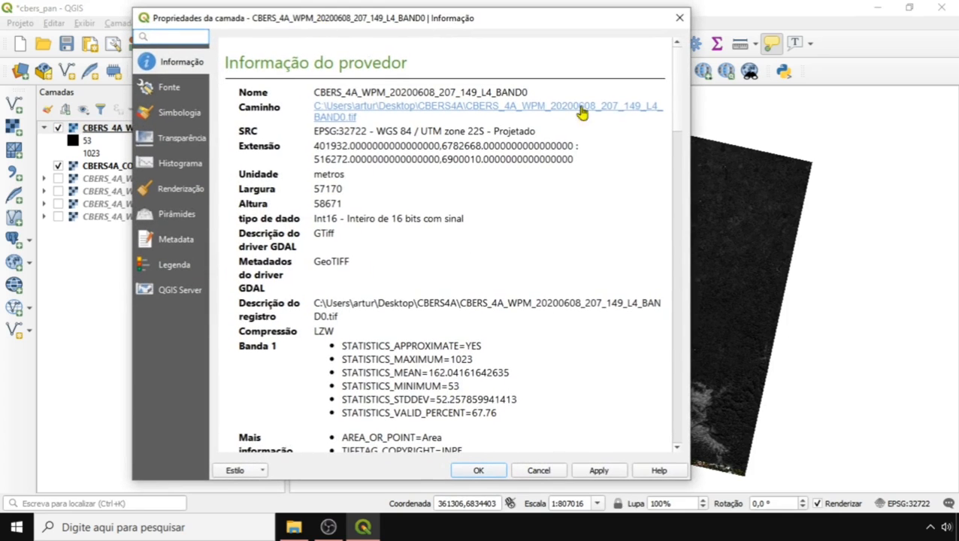
{"action": "left_click_drag", "start_coordinate": [674, 119], "coordinate": [659, 224]}
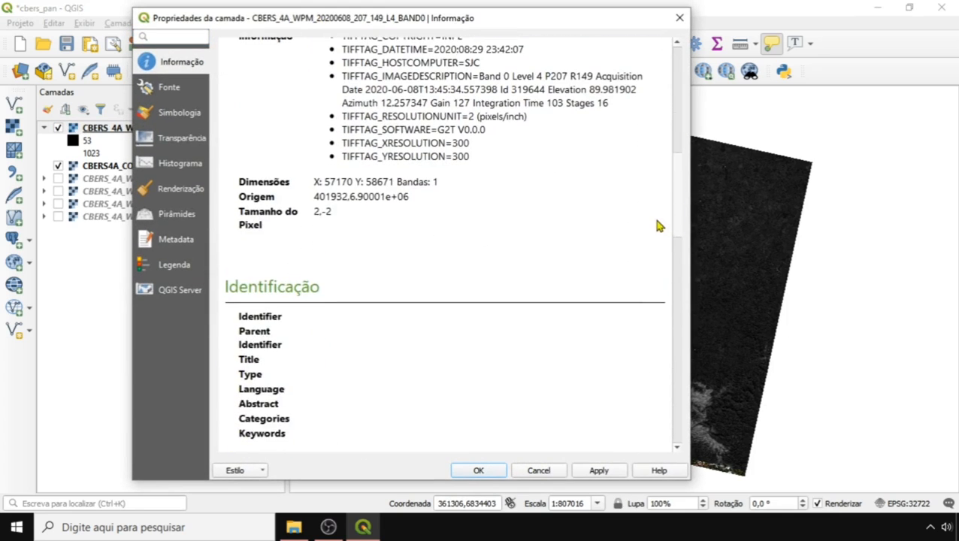
{"action": "left_click_drag", "start_coordinate": [241, 215], "coordinate": [316, 246]}
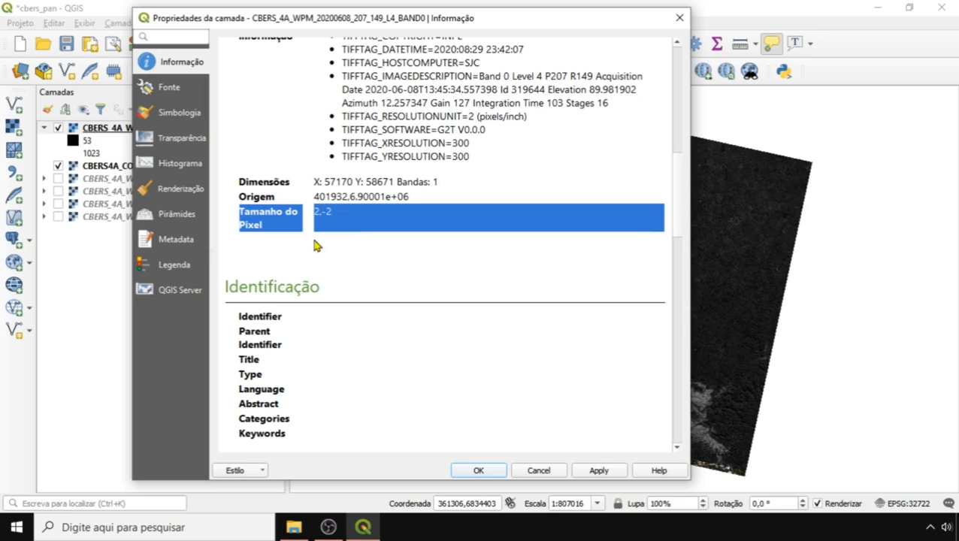
{"action": "mouse_move", "coordinate": [243, 213]}
{"action": "left_mouse_down"}
{"action": "mouse_move", "coordinate": [328, 231]}
{"action": "mouse_move", "coordinate": [252, 224]}
{"action": "mouse_move", "coordinate": [238, 213]}
{"action": "left_mouse_up"}
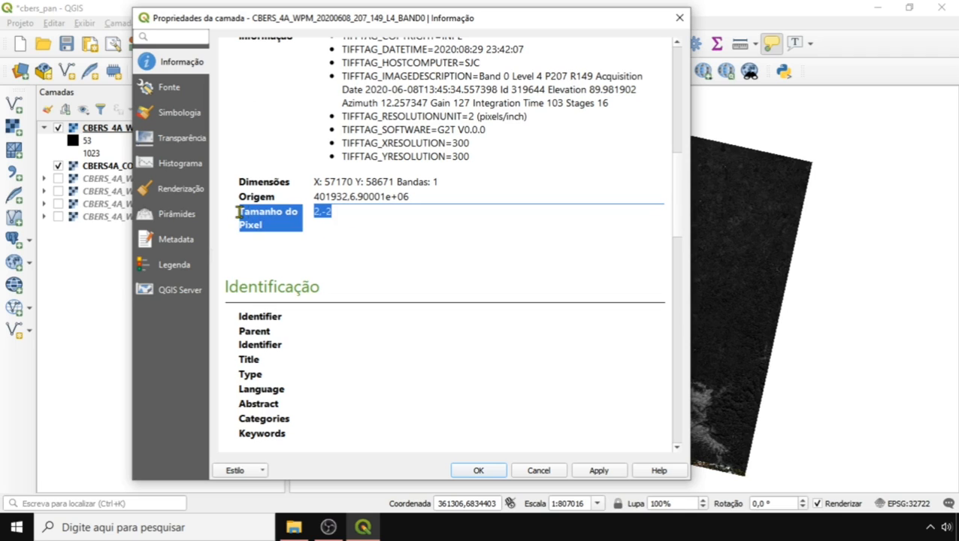
{"action": "left_click", "coordinate": [538, 471]}
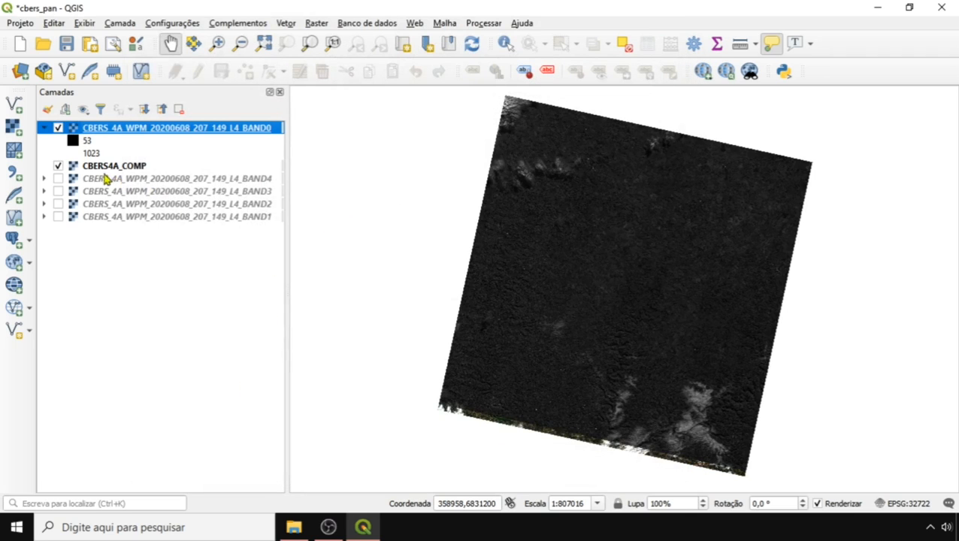
- Select the CBERS4A_COMP layer and hide the BAND0 layer
{"action": "left_click", "coordinate": [113, 167]}
{"action": "left_click", "coordinate": [58, 128]}
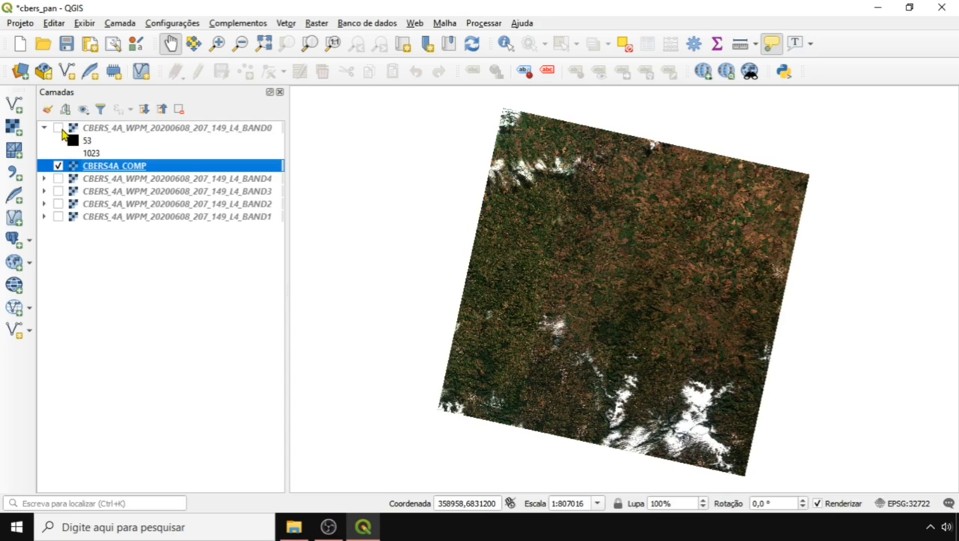
- Search the processing algorithms for "pan" and open the GDAL Pansharpening tool
{"action": "left_click", "coordinate": [480, 24]}
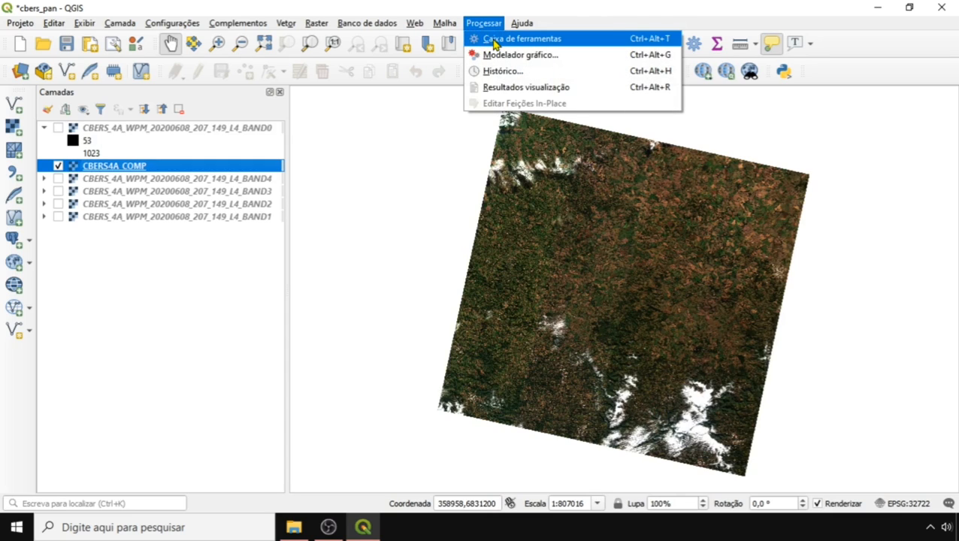
{"action": "left_click", "coordinate": [494, 44]}
{"action": "left_click", "coordinate": [709, 130]}
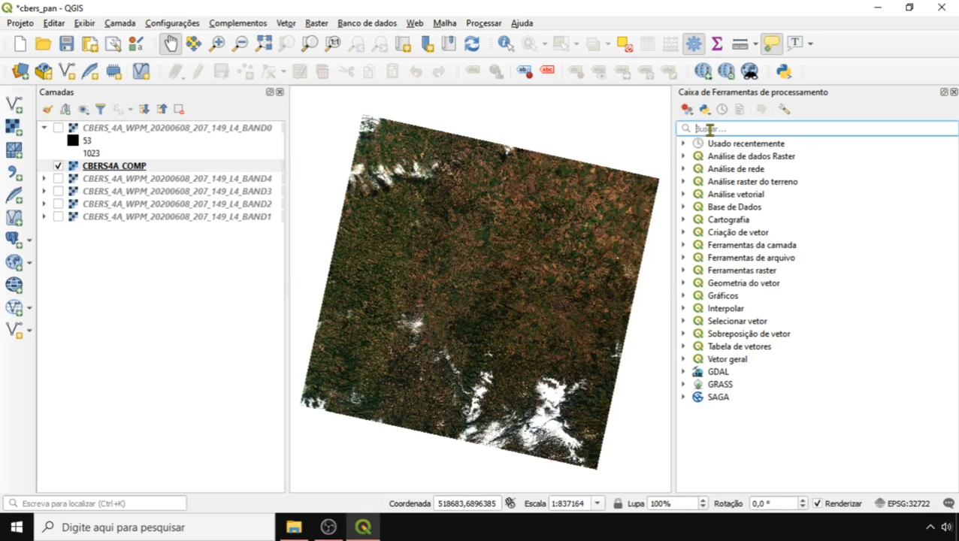
{"action": "type", "text": "pan"}
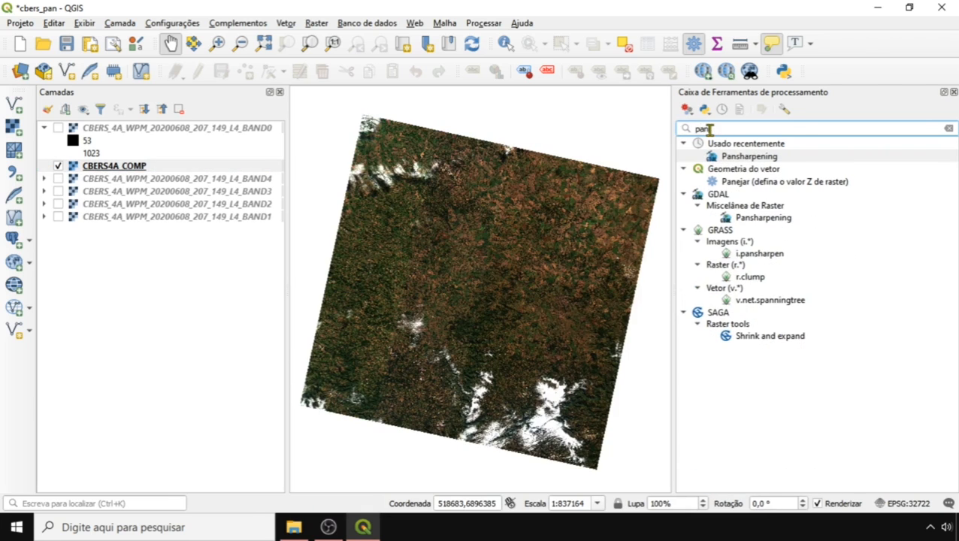
{"action": "left_click", "coordinate": [735, 158]}
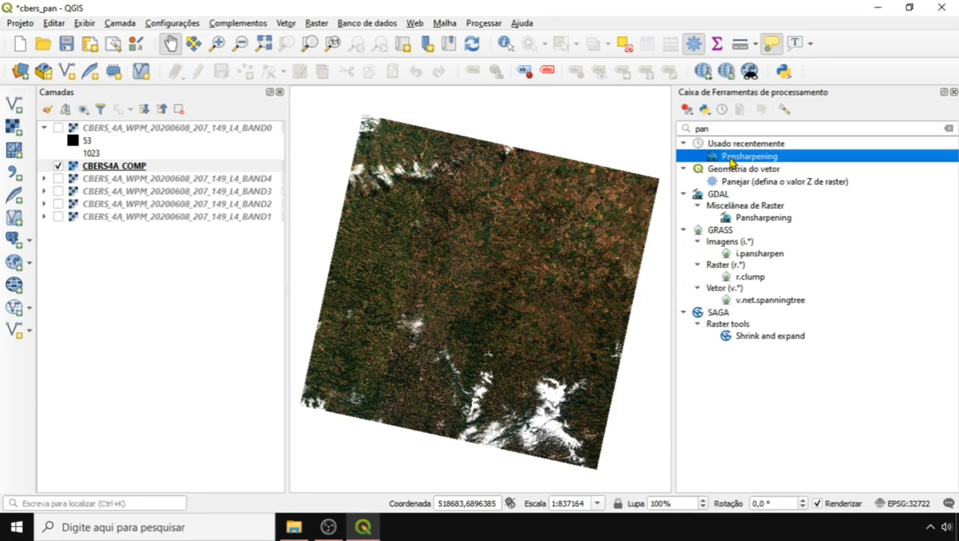
{"action": "double_click", "coordinate": [732, 160]}
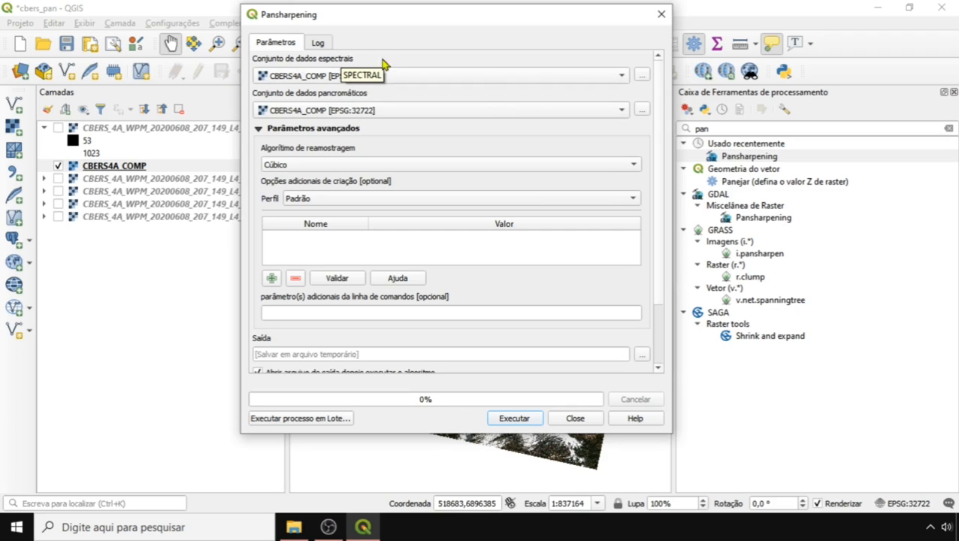
- Set CBERS4A_COMP as the spectral dataset and CBERS_4A_WPM_20200608_207_149_L4_BAND0 as the panchromatic dataset
{"action": "left_click", "coordinate": [306, 79]}
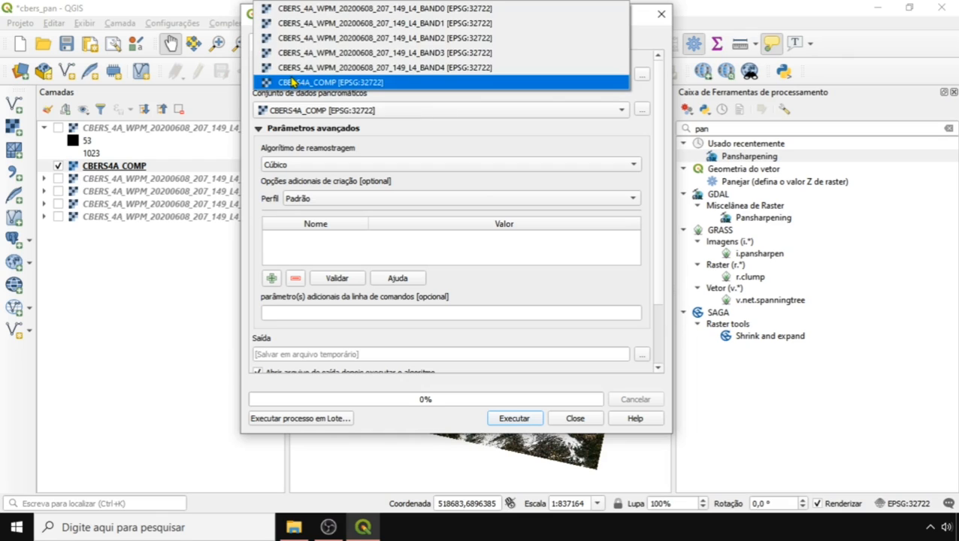
{"action": "left_click", "coordinate": [348, 83]}
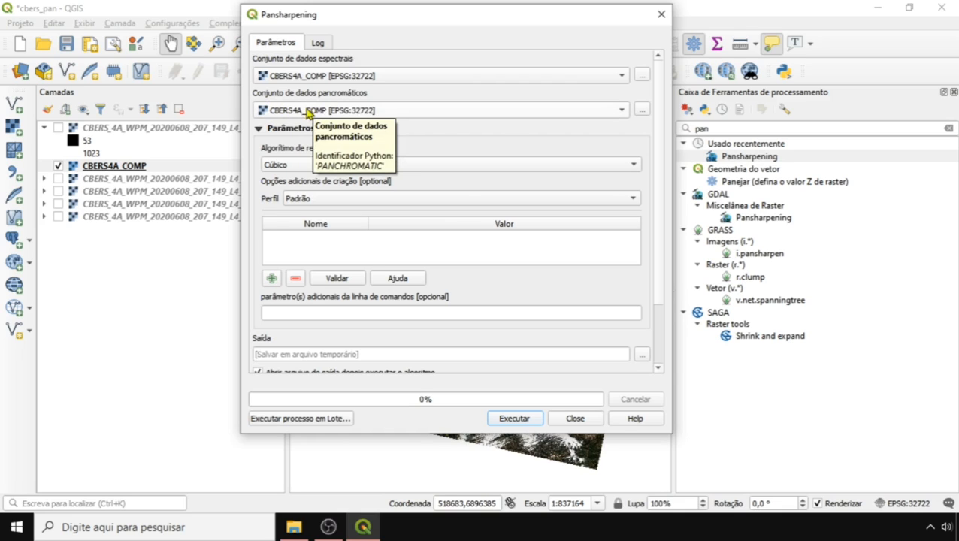
{"action": "left_click", "coordinate": [338, 111]}
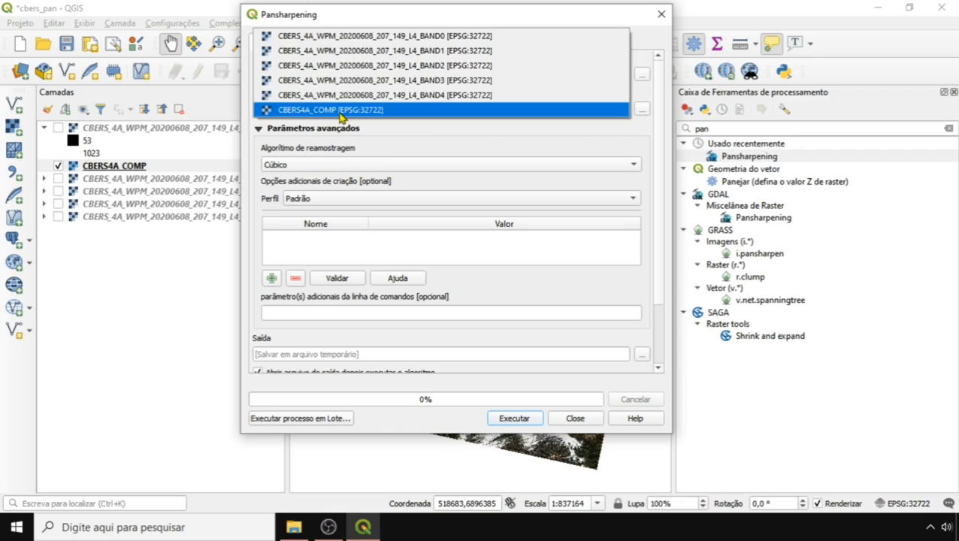
{"action": "left_click", "coordinate": [448, 38]}
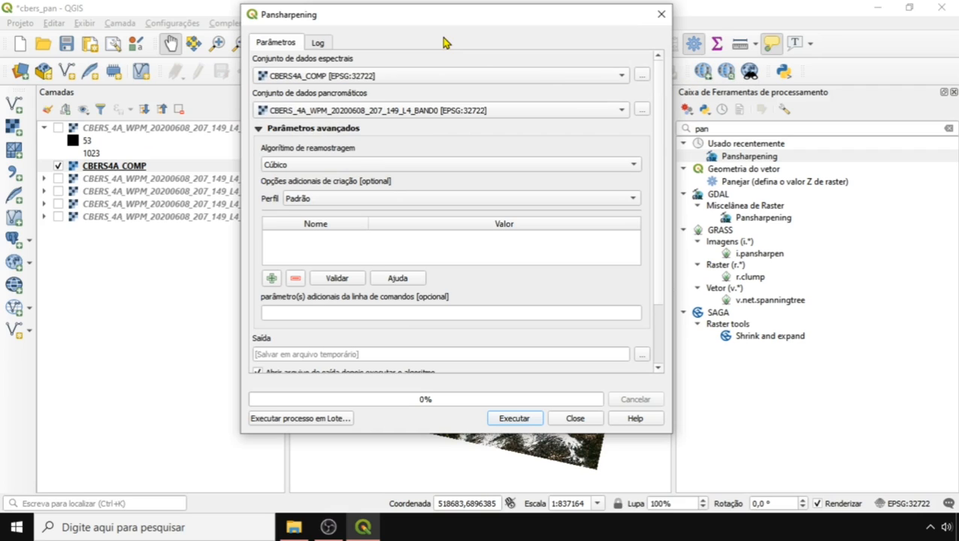
- Save the pansharpening output as the TIF file cbers_pan in the CBERS4A folder and run the algorithm
{"action": "scroll", "coordinate": [658, 139], "scroll_direction": "down", "scroll_amount": 1}
{"action": "scroll", "coordinate": [658, 143], "scroll_direction": "down", "scroll_amount": 2}
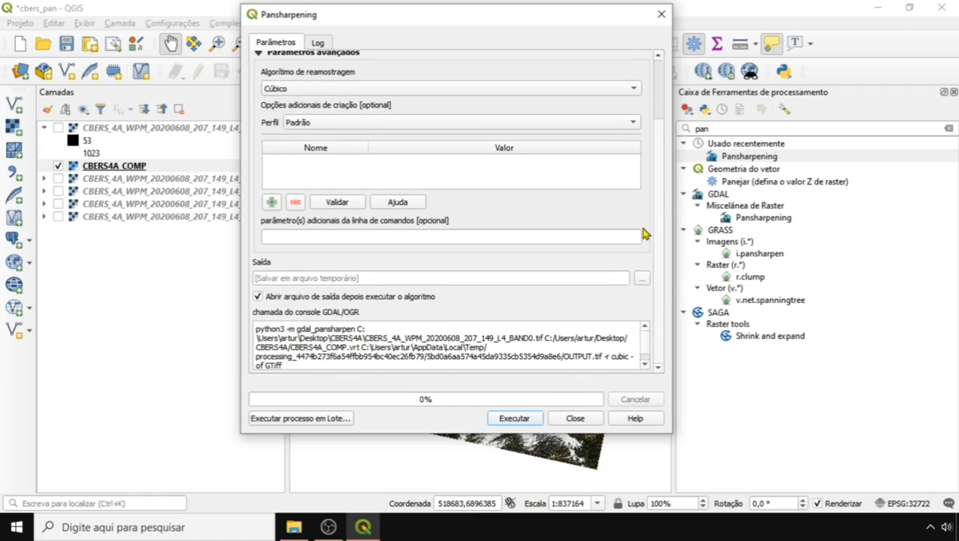
{"action": "left_click", "coordinate": [642, 280]}
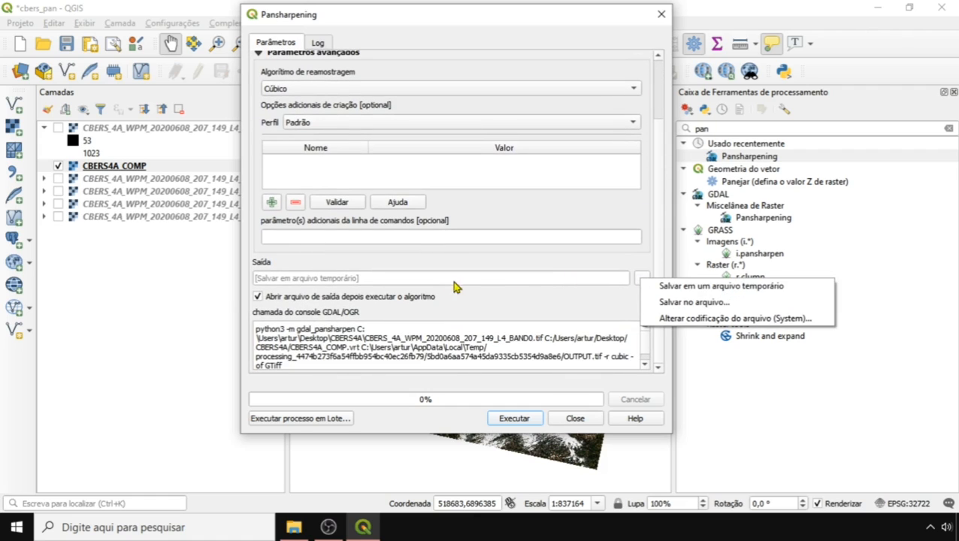
{"action": "left_click", "coordinate": [654, 301]}
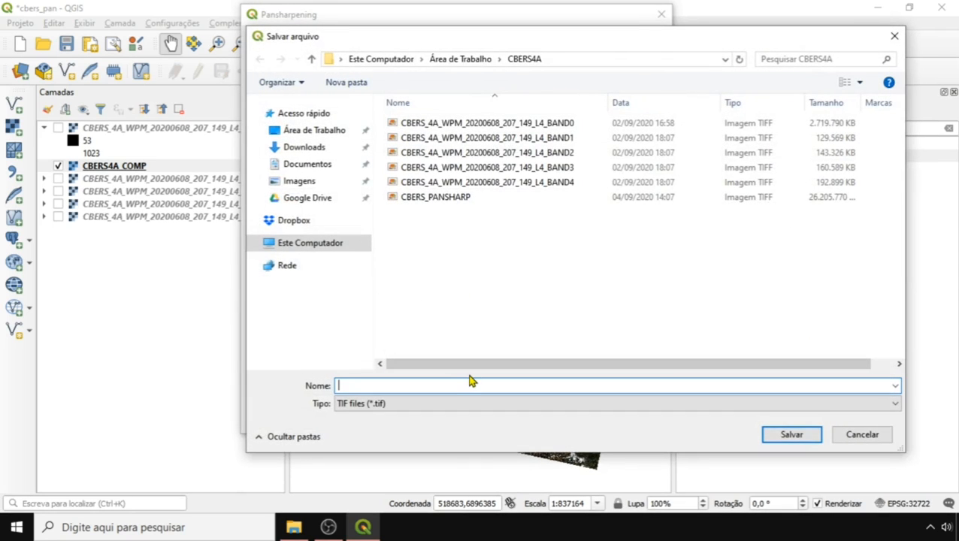
{"action": "type", "text": "cb"}
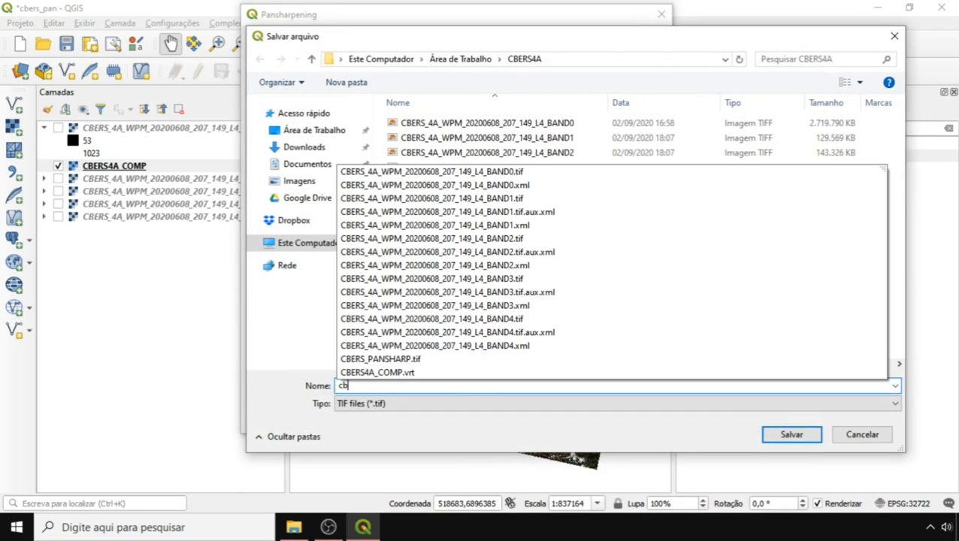
{"action": "type", "text": "ers_pan"}
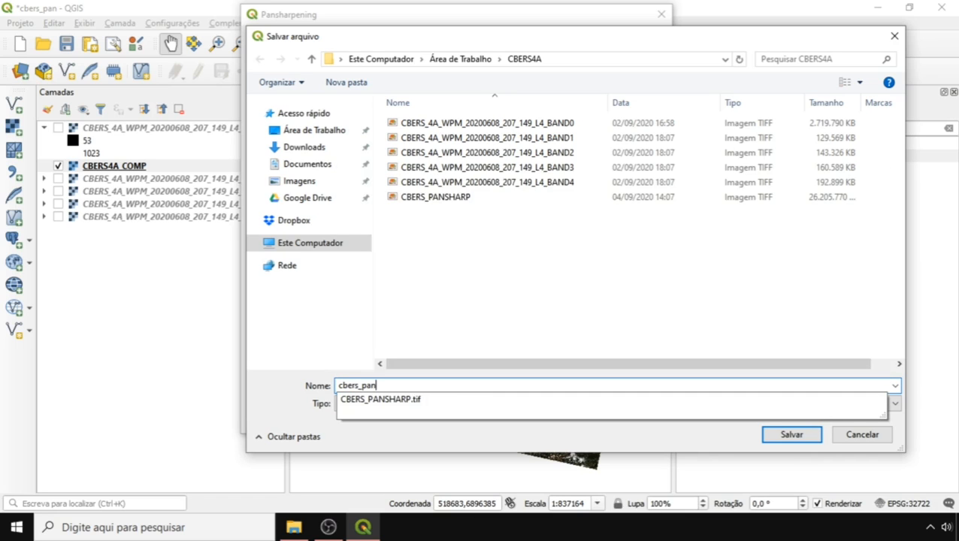
{"action": "left_click", "coordinate": [579, 316]}
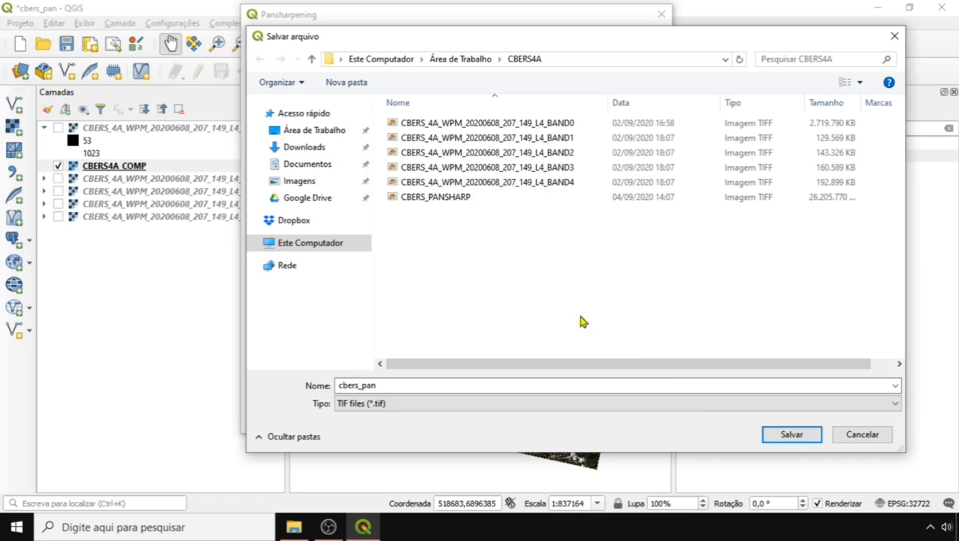
{"action": "left_click", "coordinate": [786, 437]}
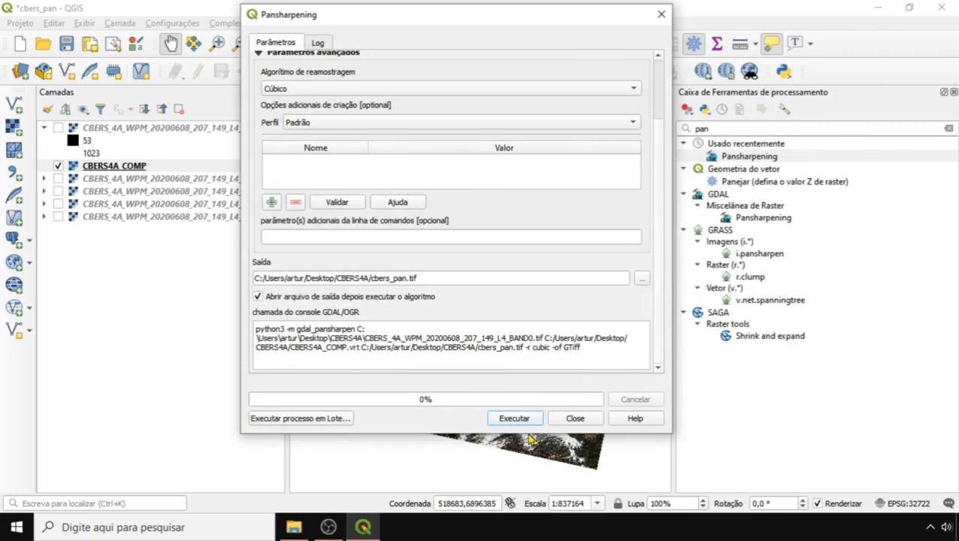
{"action": "left_click", "coordinate": [523, 422]}
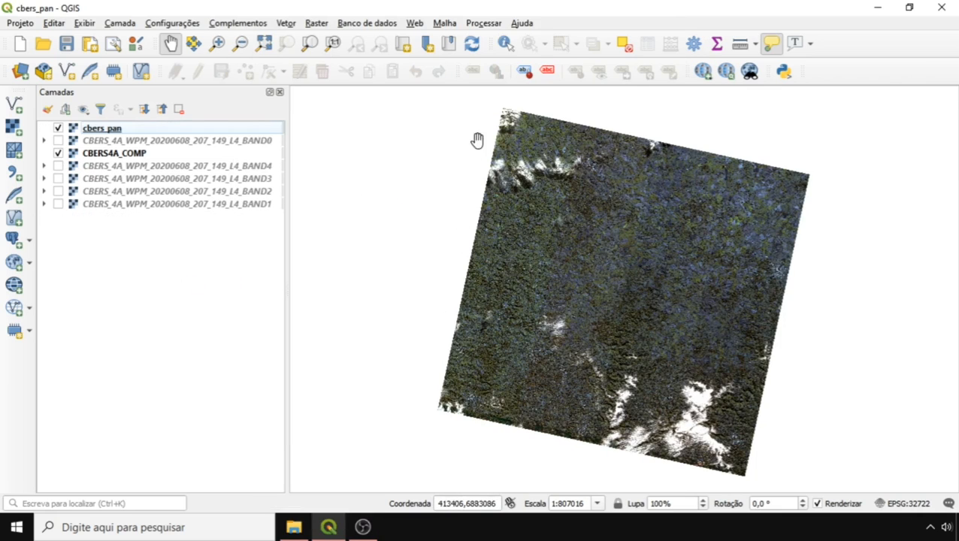
- Check the pixel size of the cbers_pan layer in its properties information
{"action": "left_click", "coordinate": [111, 129]}
{"action": "right_click", "coordinate": [111, 128]}
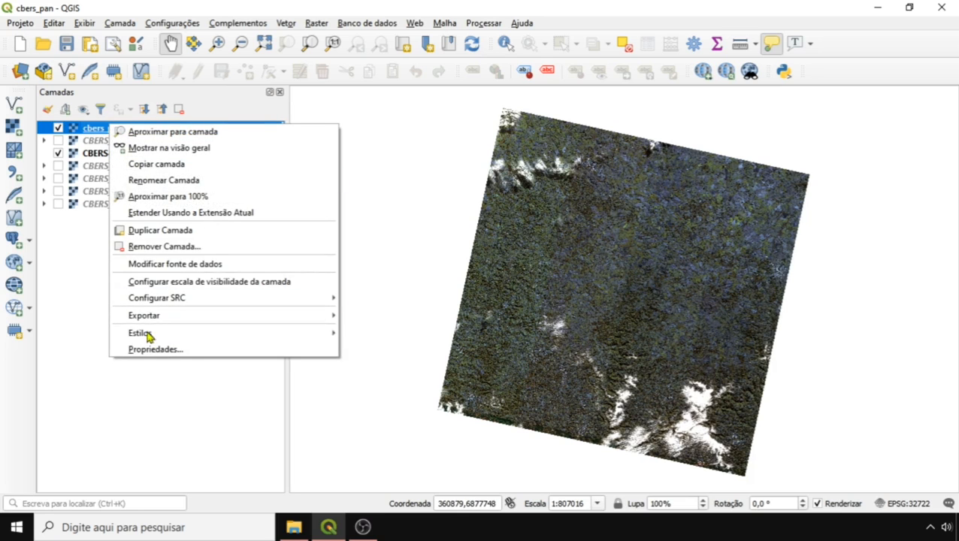
{"action": "left_click", "coordinate": [184, 350]}
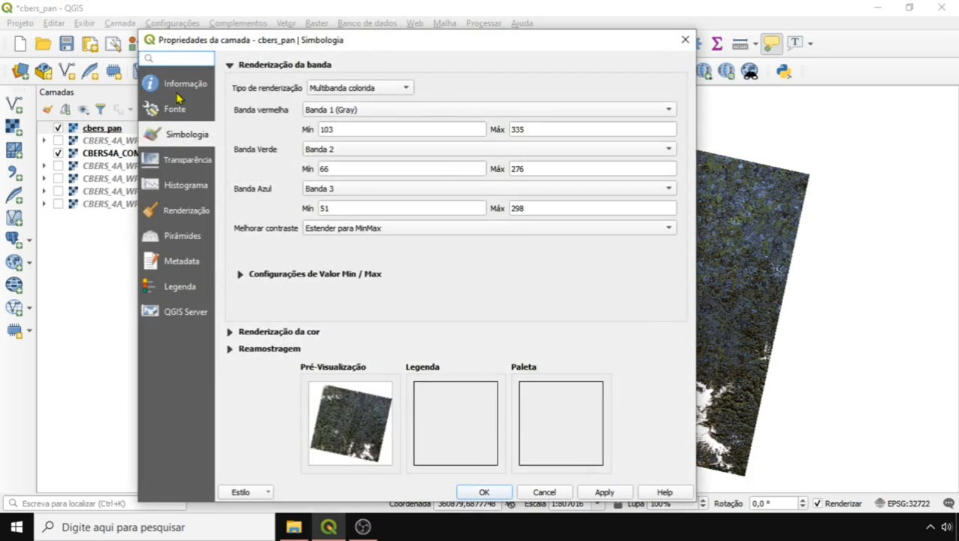
{"action": "left_click", "coordinate": [184, 84]}
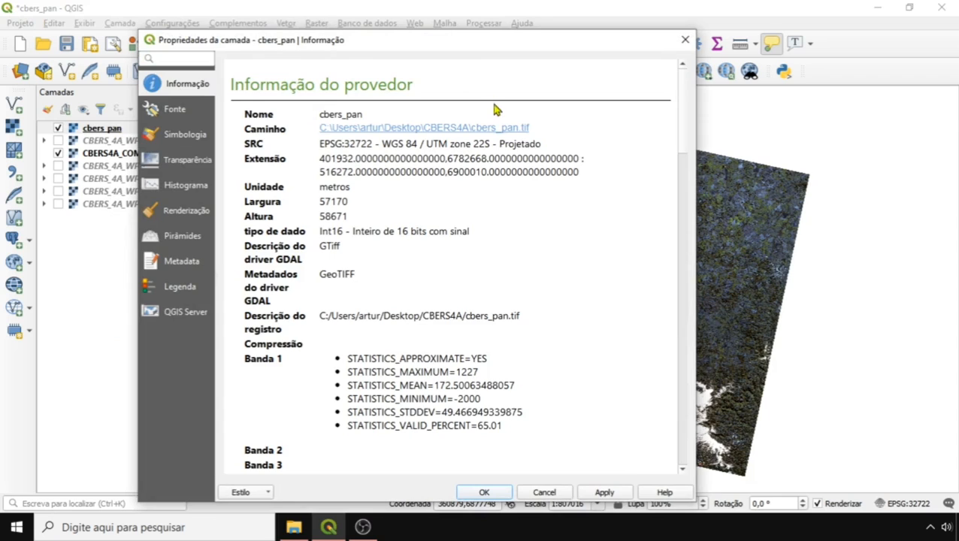
{"action": "left_click_drag", "start_coordinate": [468, 46], "coordinate": [482, 26]}
{"action": "left_click_drag", "start_coordinate": [701, 112], "coordinate": [696, 200]}
{"action": "left_click_drag", "start_coordinate": [259, 224], "coordinate": [365, 239]}
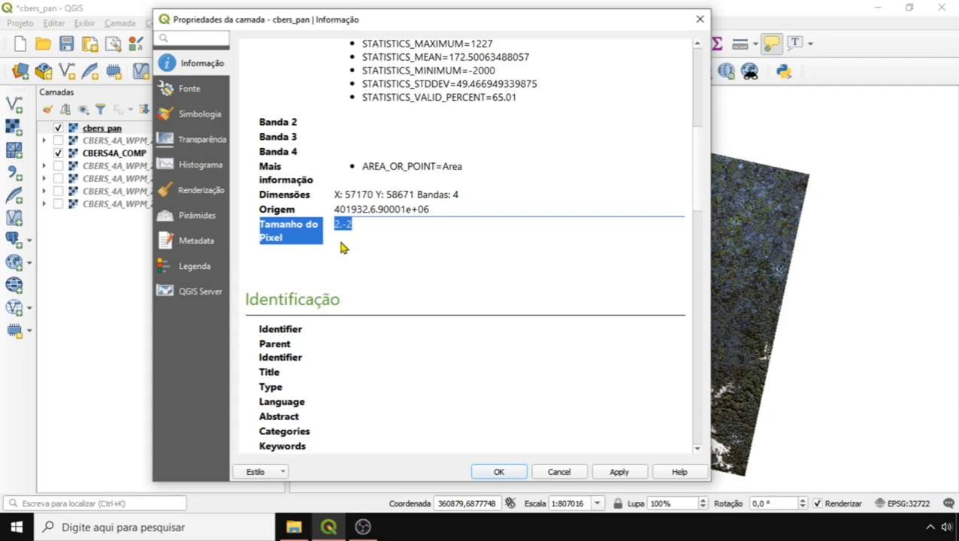
{"action": "left_click", "coordinate": [565, 472]}
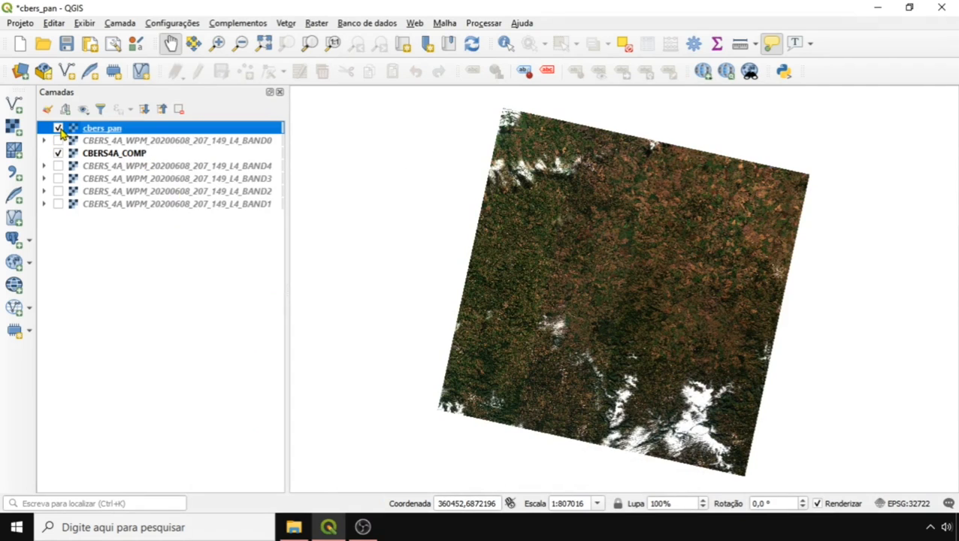
- Assign Banda 3 to red, Banda 2 to green and Banda 1 to blue in the cbers_pan symbology and apply it
{"action": "right_click", "coordinate": [104, 131]}
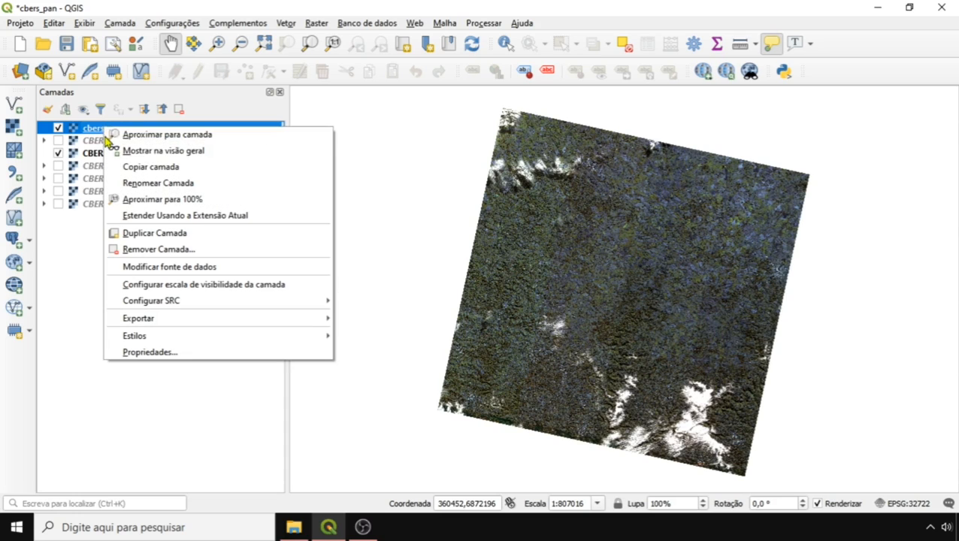
{"action": "left_click", "coordinate": [171, 352]}
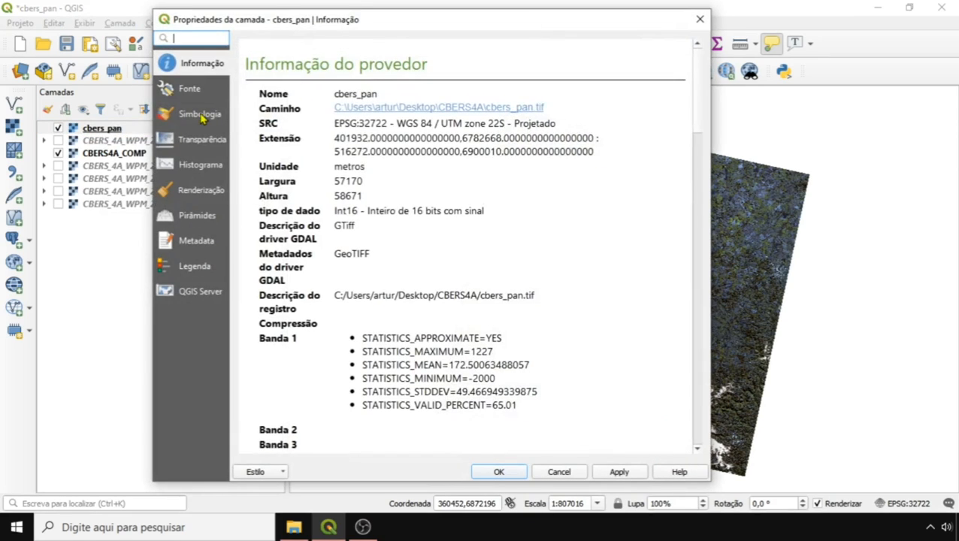
{"action": "left_click", "coordinate": [201, 115]}
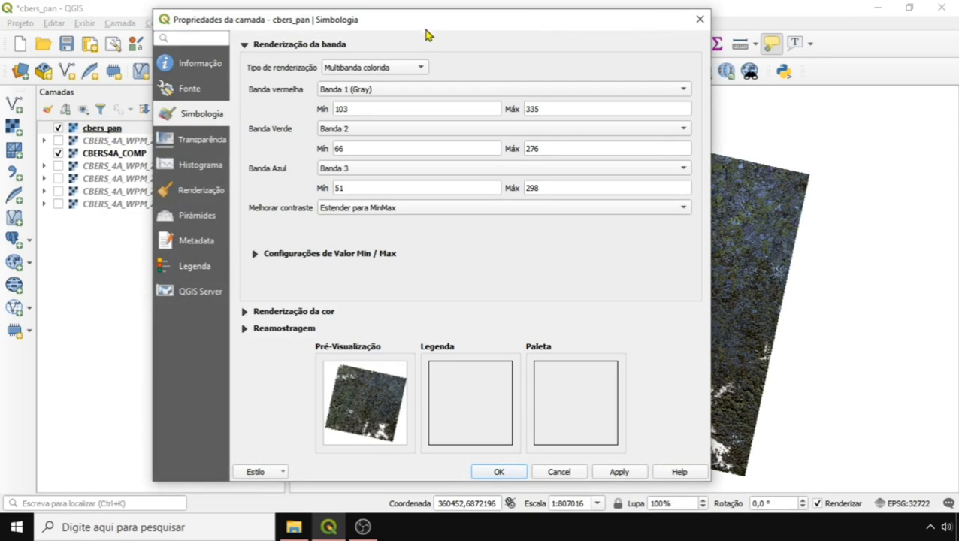
{"action": "left_click_drag", "start_coordinate": [426, 29], "coordinate": [307, 27]}
{"action": "left_click", "coordinate": [281, 91]}
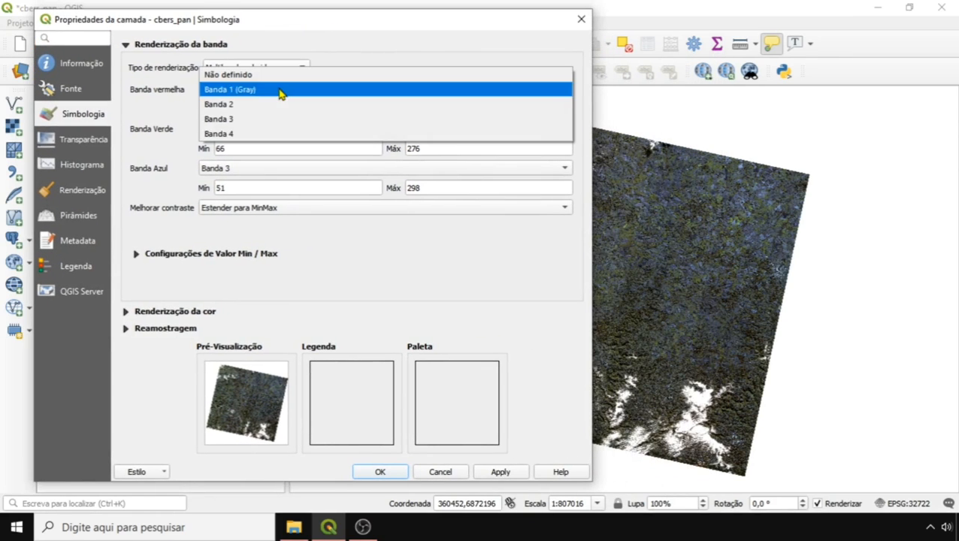
{"action": "left_click", "coordinate": [241, 119]}
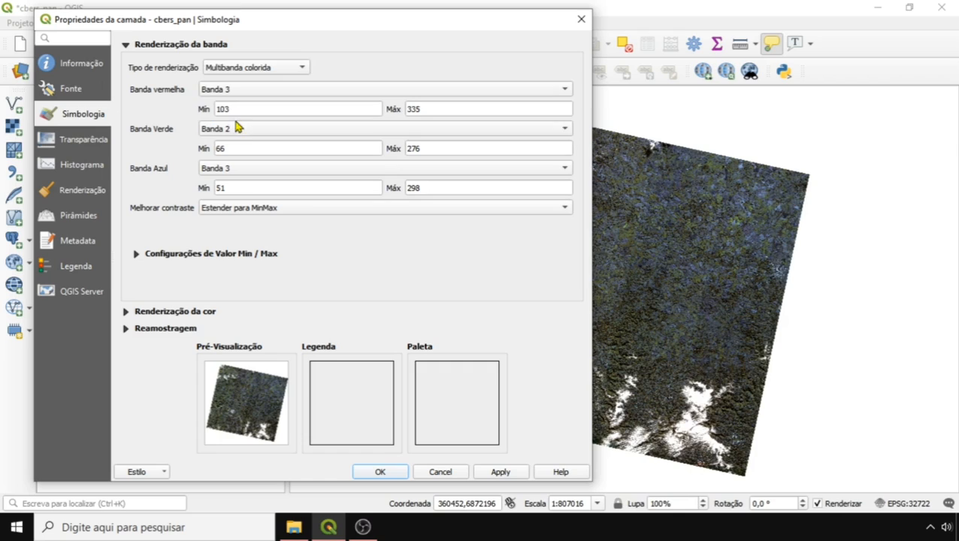
{"action": "left_click", "coordinate": [228, 170]}
{"action": "left_click", "coordinate": [242, 140]}
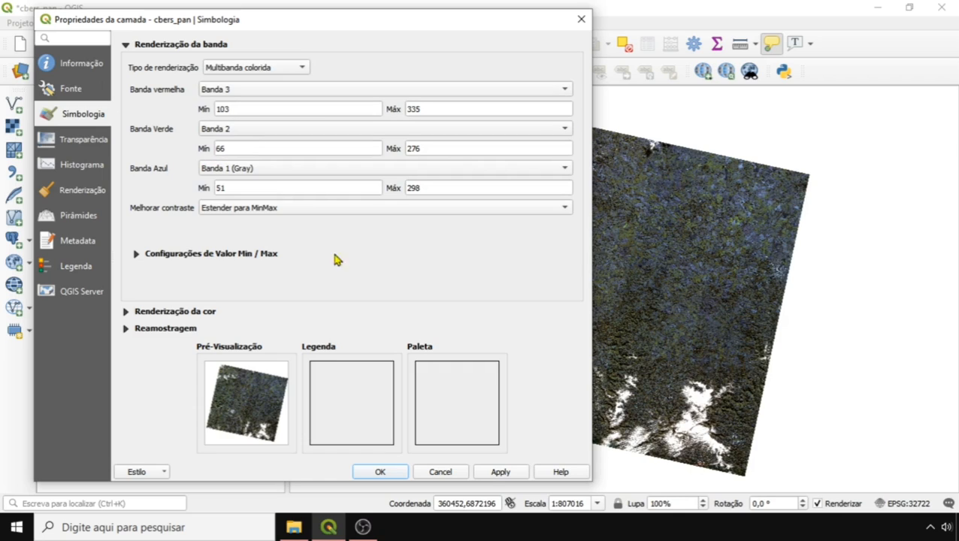
{"action": "left_click", "coordinate": [500, 473]}
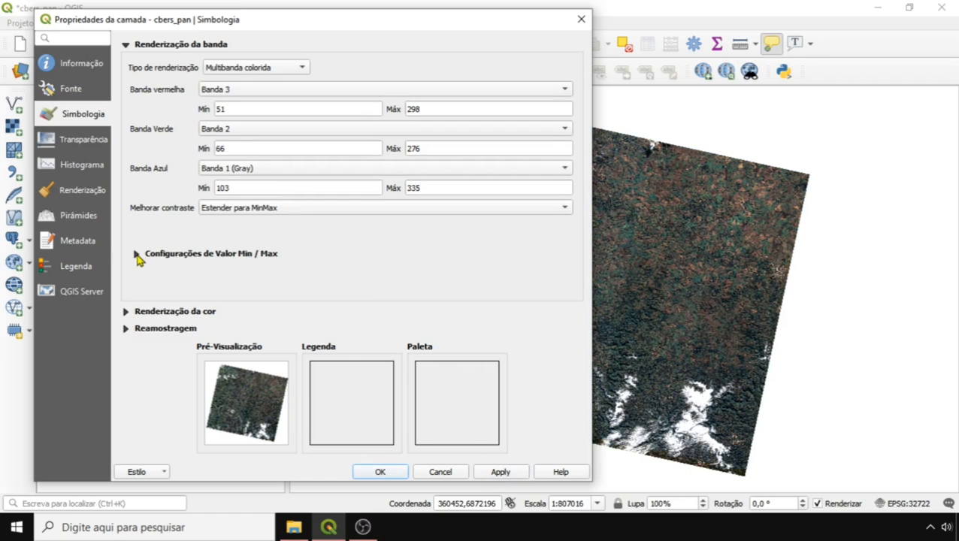
{"action": "left_click", "coordinate": [138, 255]}
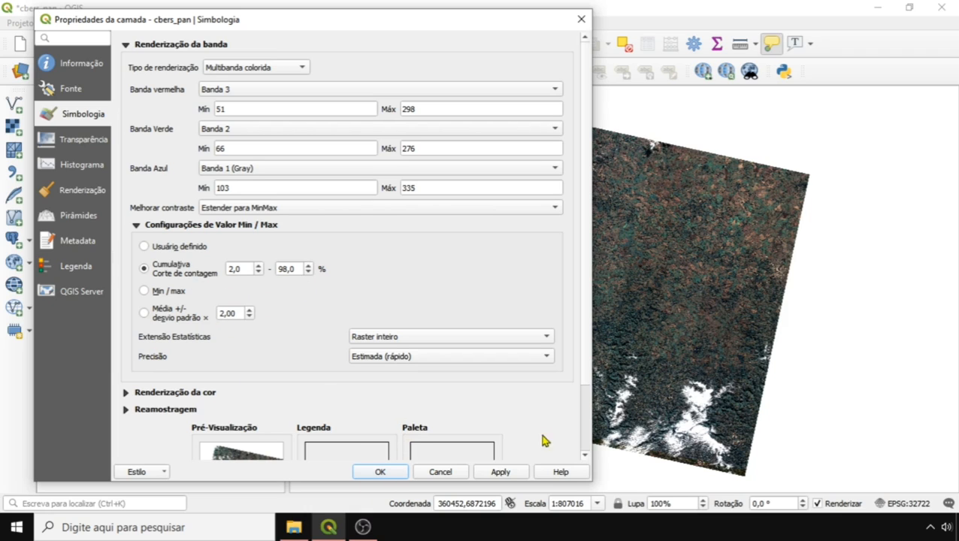
{"action": "left_click", "coordinate": [372, 475]}
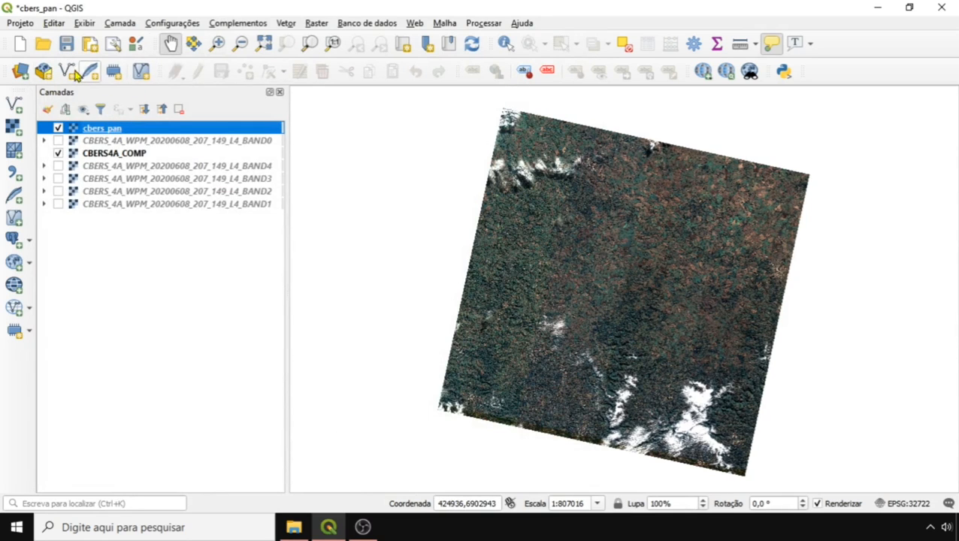
- Zoom in on the elongated town in the scene's southern half and hide cbers_pan to compare it with CBERS4A_COMP
{"action": "left_click", "coordinate": [219, 45]}
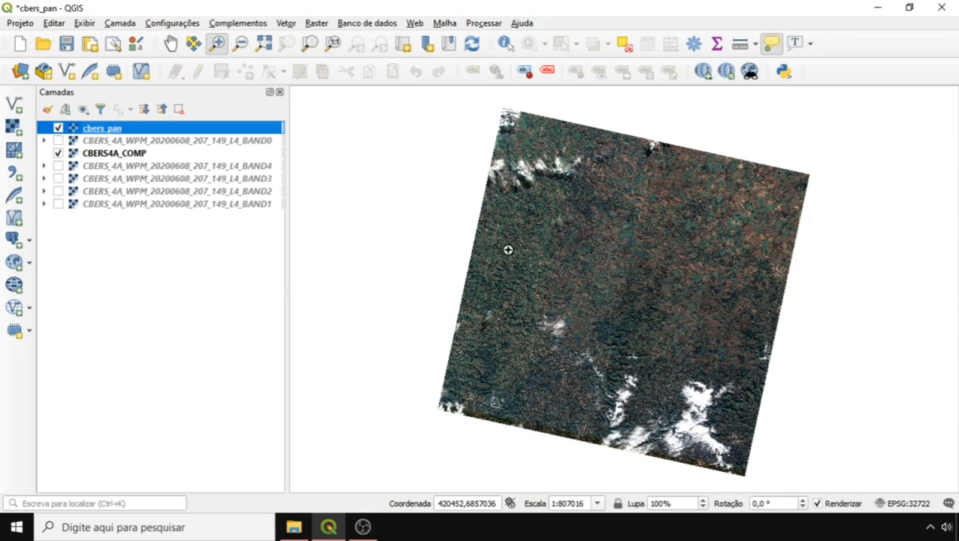
{"action": "left_click_drag", "start_coordinate": [544, 351], "coordinate": [583, 405]}
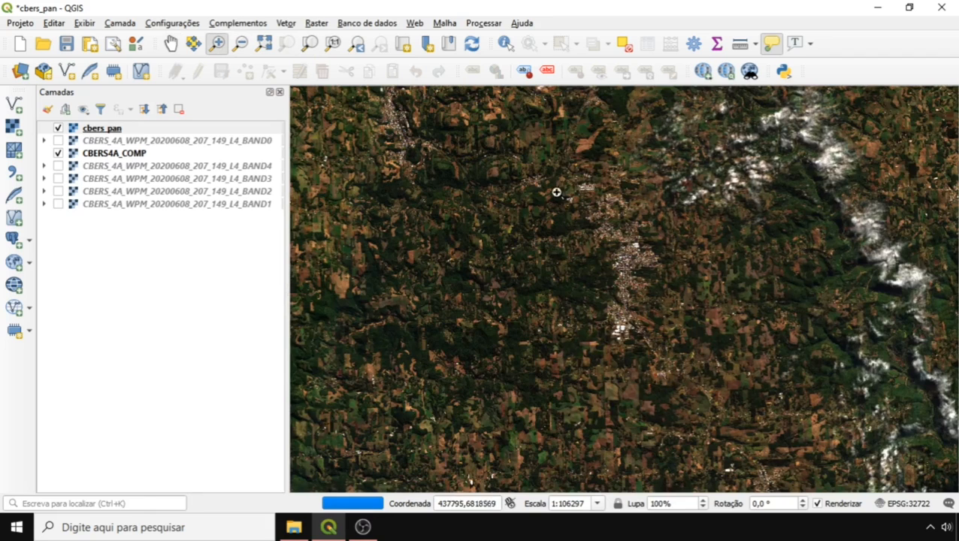
{"action": "left_click_drag", "start_coordinate": [554, 144], "coordinate": [665, 381]}
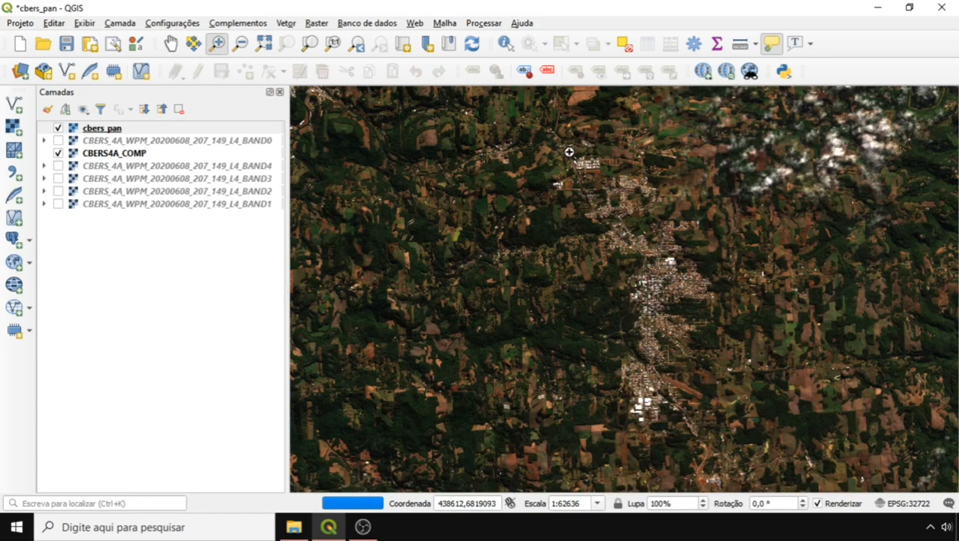
{"action": "left_click_drag", "start_coordinate": [570, 154], "coordinate": [698, 427]}
{"action": "left_click", "coordinate": [58, 128]}
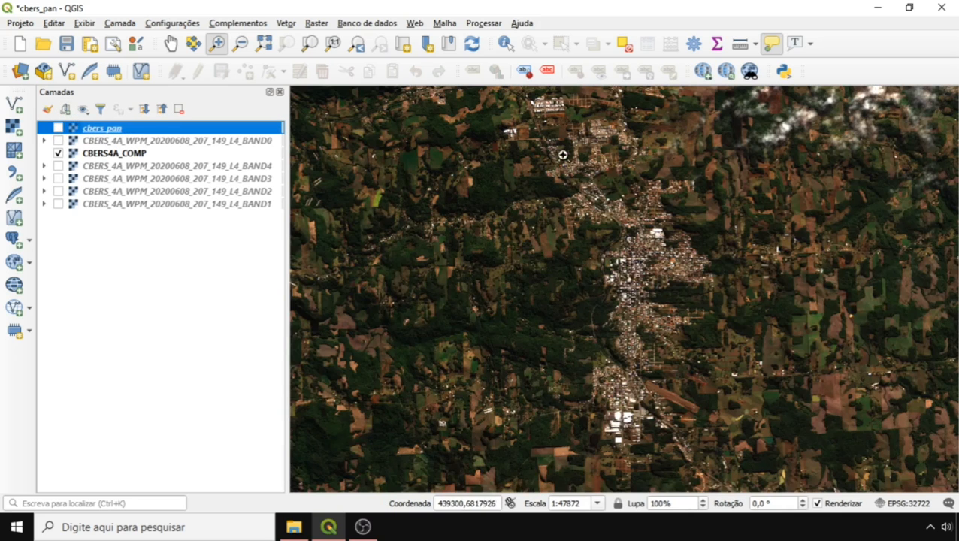
- Compare cbers_pan with CBERS4A_COMP over the town blocks around the sports field by alternating the pansharpened layer's visibility
{"action": "left_click_drag", "start_coordinate": [564, 156], "coordinate": [702, 336]}
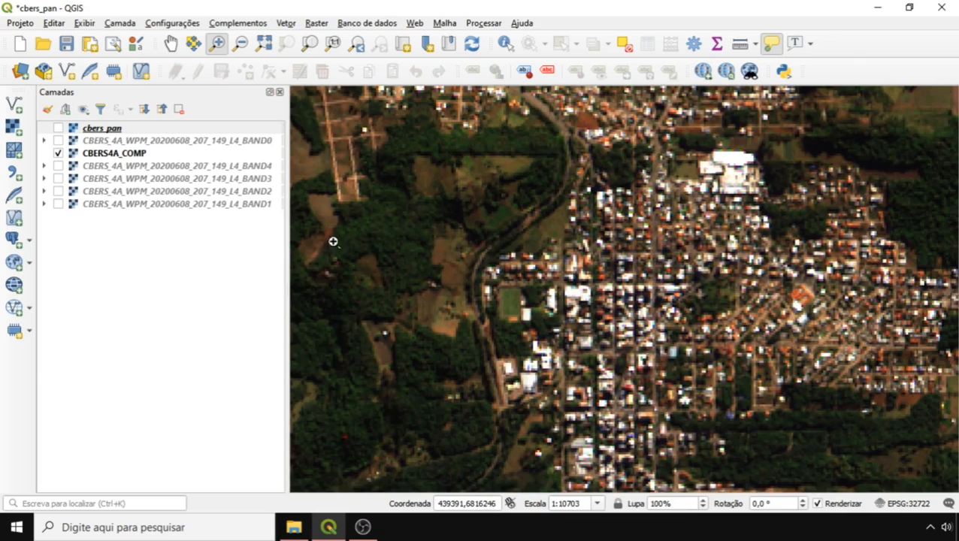
{"action": "left_click", "coordinate": [58, 129]}
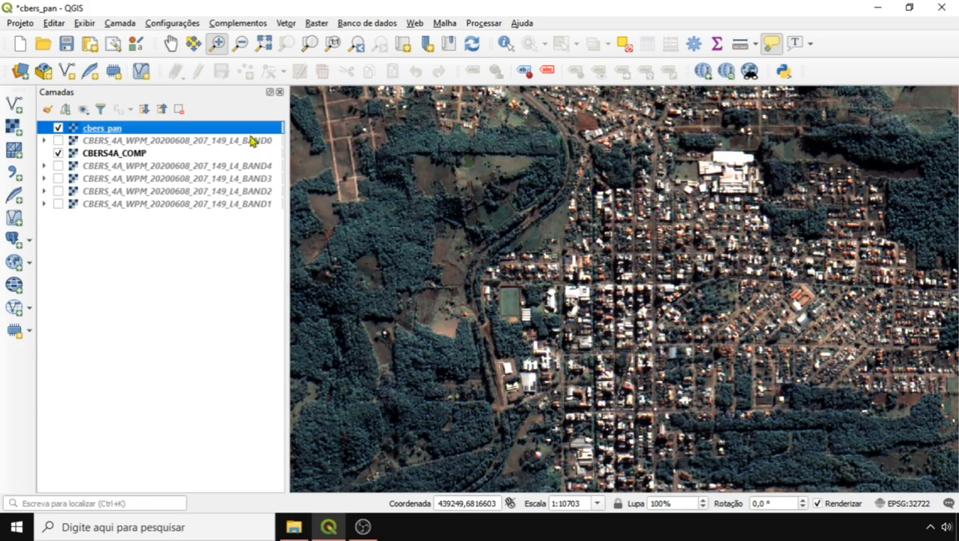
{"action": "left_click", "coordinate": [59, 130]}
{"action": "left_click_drag", "start_coordinate": [557, 194], "coordinate": [622, 322]}
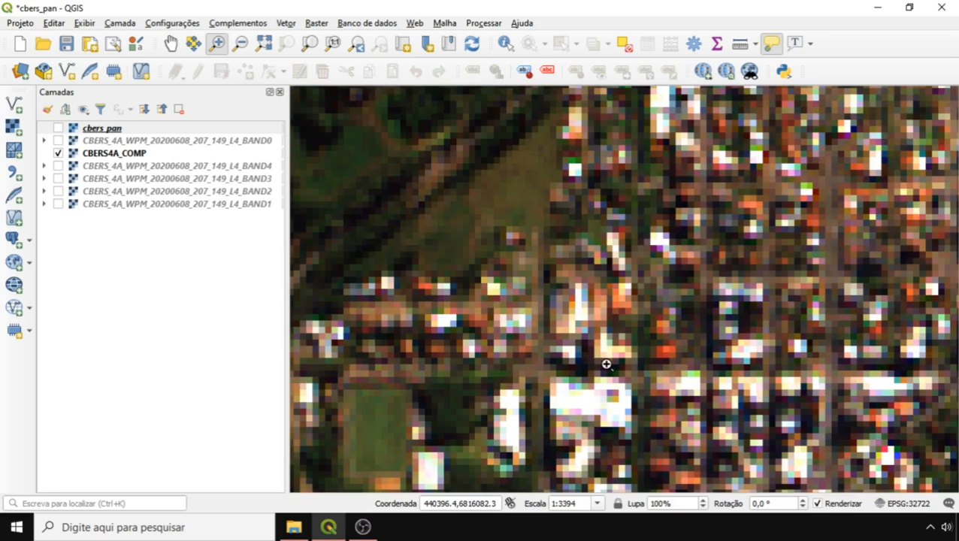
{"action": "left_click_drag", "start_coordinate": [607, 364], "coordinate": [585, 176]}
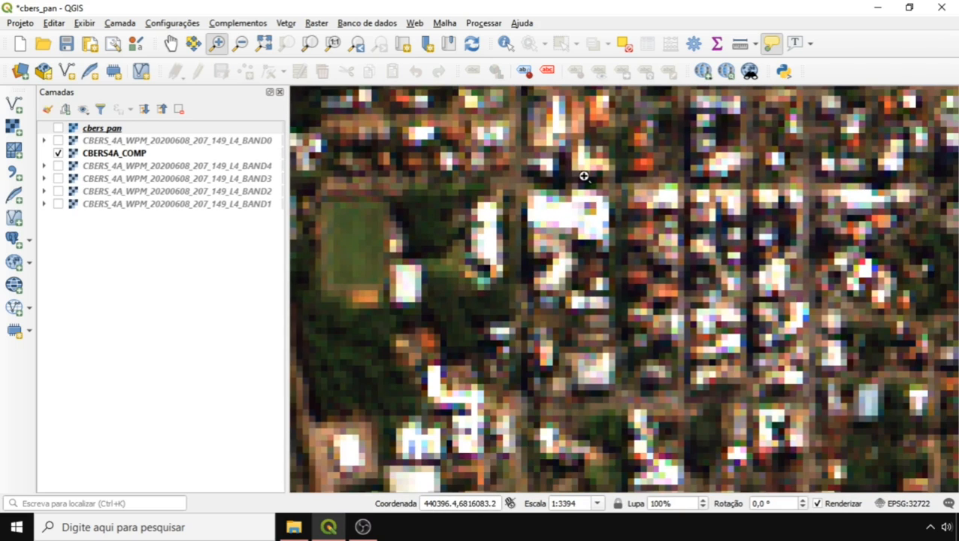
{"action": "left_click", "coordinate": [59, 130]}
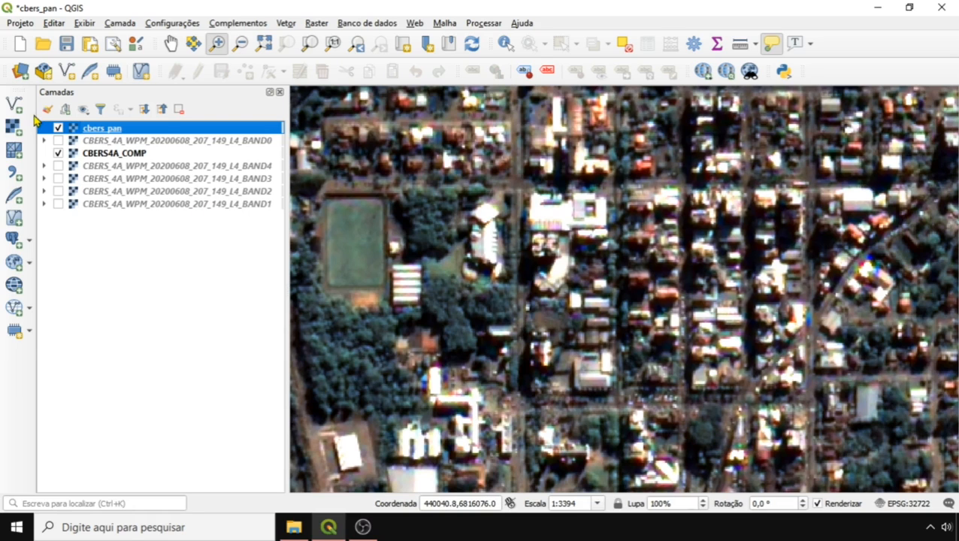
{"action": "left_click", "coordinate": [57, 131]}
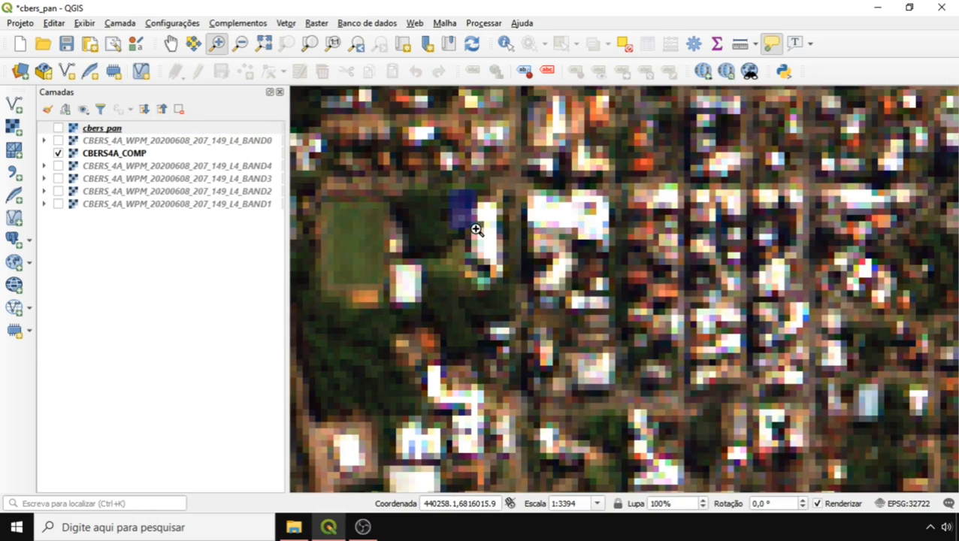
- Measure two sides of the pink CBERS4A_COMP pixel beside the white roof and compare it with the cbers_pan pixels there
{"action": "left_click_drag", "start_coordinate": [482, 237], "coordinate": [516, 294]}
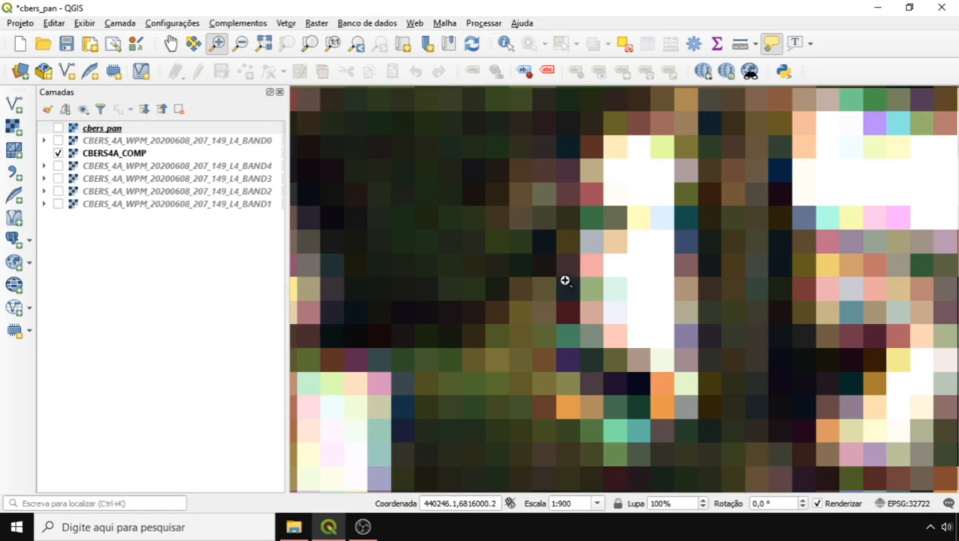
{"action": "left_click_drag", "start_coordinate": [549, 206], "coordinate": [670, 334]}
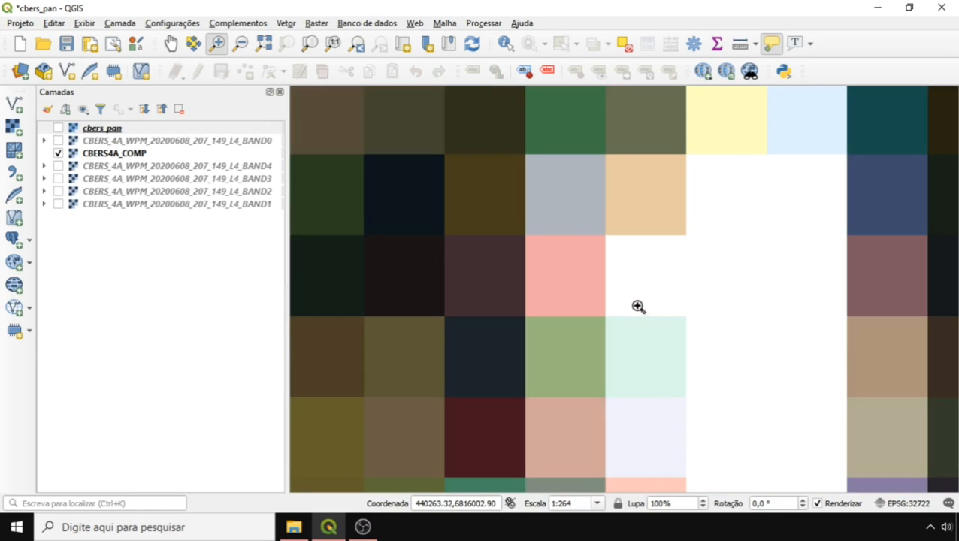
{"action": "left_click_drag", "start_coordinate": [473, 190], "coordinate": [644, 363]}
{"action": "left_click_drag", "start_coordinate": [745, 330], "coordinate": [642, 321]}
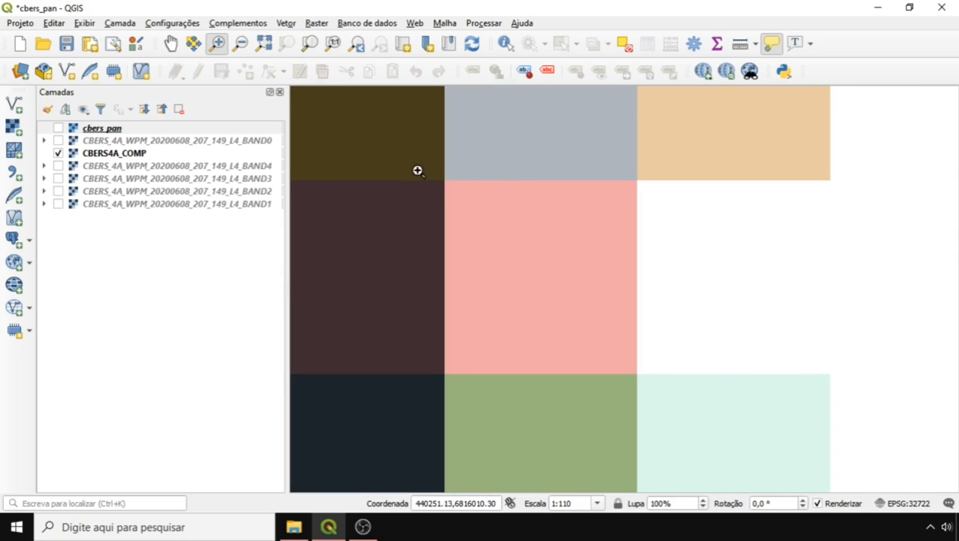
{"action": "left_click", "coordinate": [741, 43]}
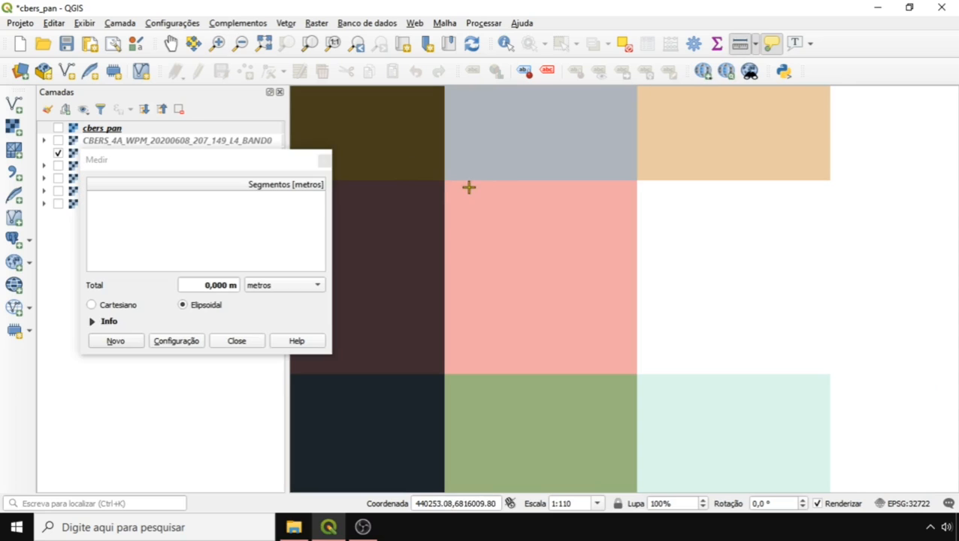
{"action": "left_click", "coordinate": [444, 180]}
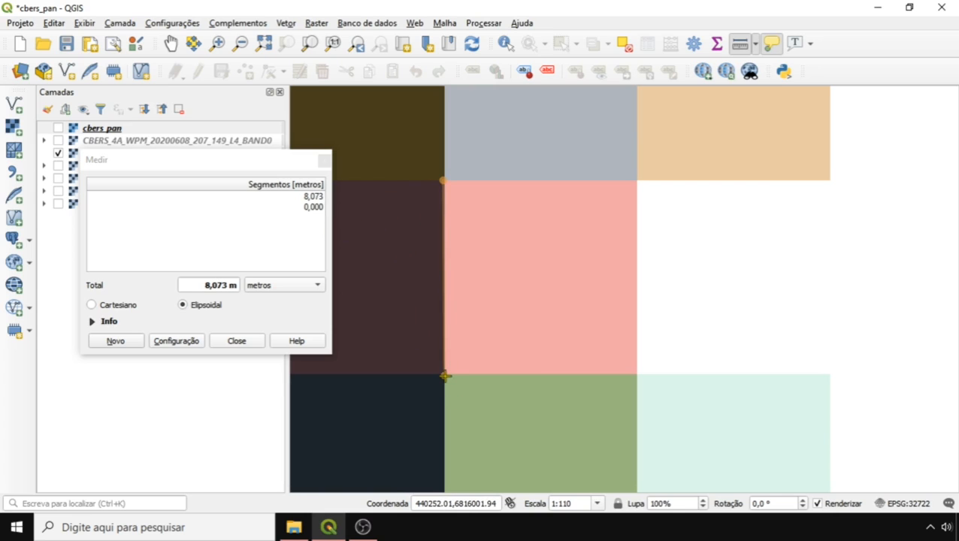
{"action": "left_click", "coordinate": [634, 376]}
{"action": "left_click", "coordinate": [259, 344]}
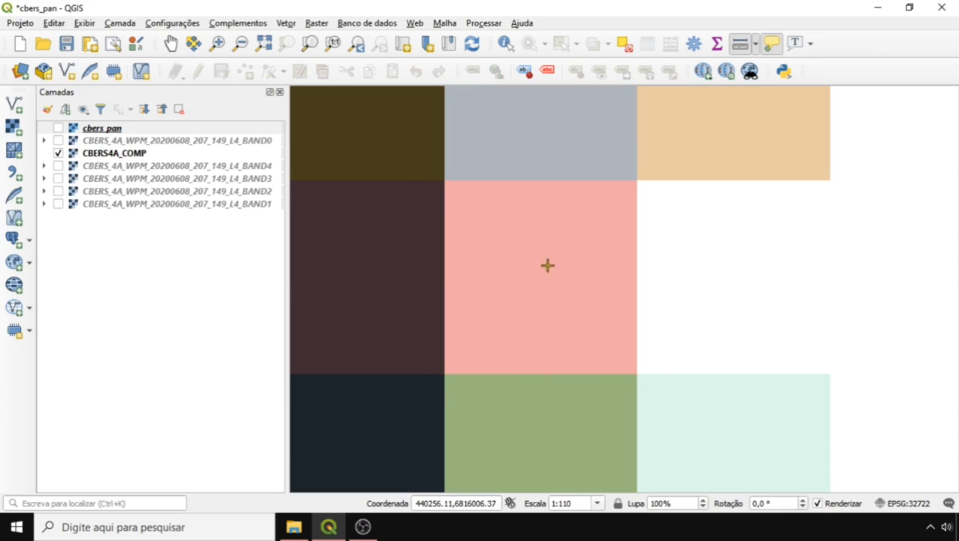
{"action": "left_click", "coordinate": [59, 129]}
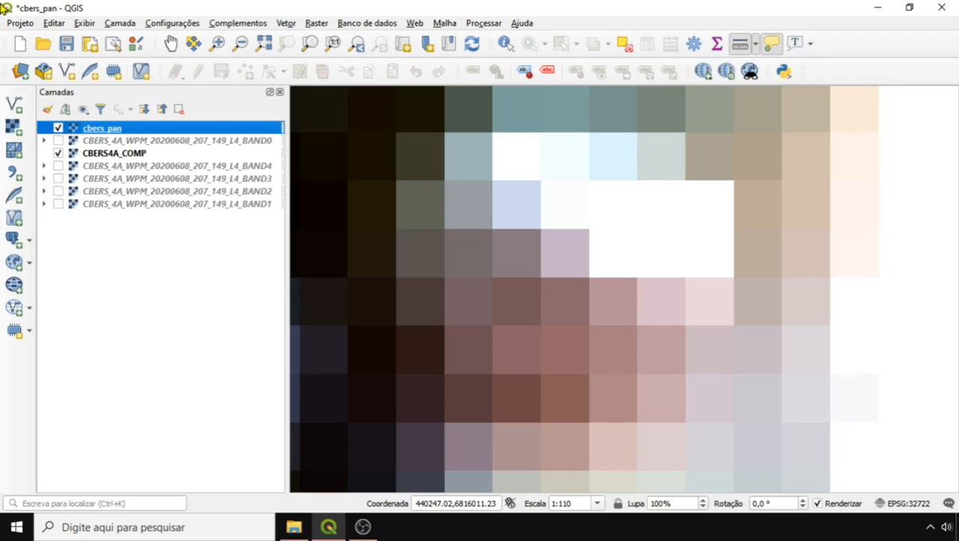
{"action": "left_click", "coordinate": [58, 128]}
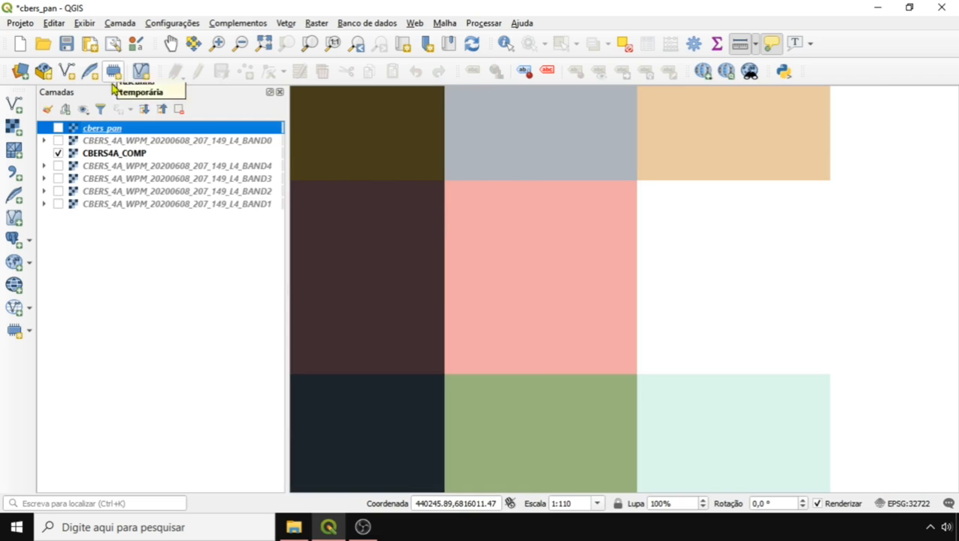
- Create a temporary scratch layer above CBERS4A_COMP with polygon geometry and the project CRS EPSG:32722
{"action": "left_click", "coordinate": [113, 154]}
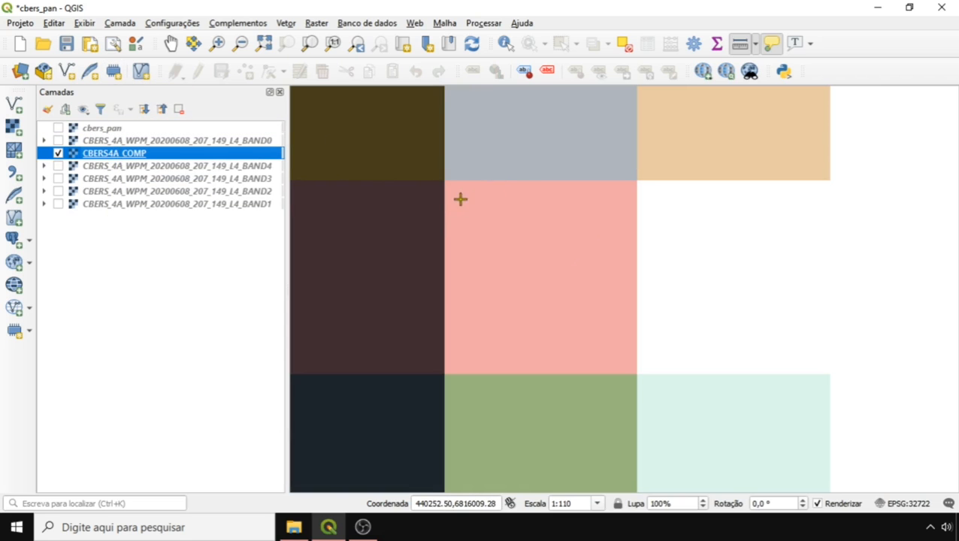
{"action": "left_click", "coordinate": [110, 74]}
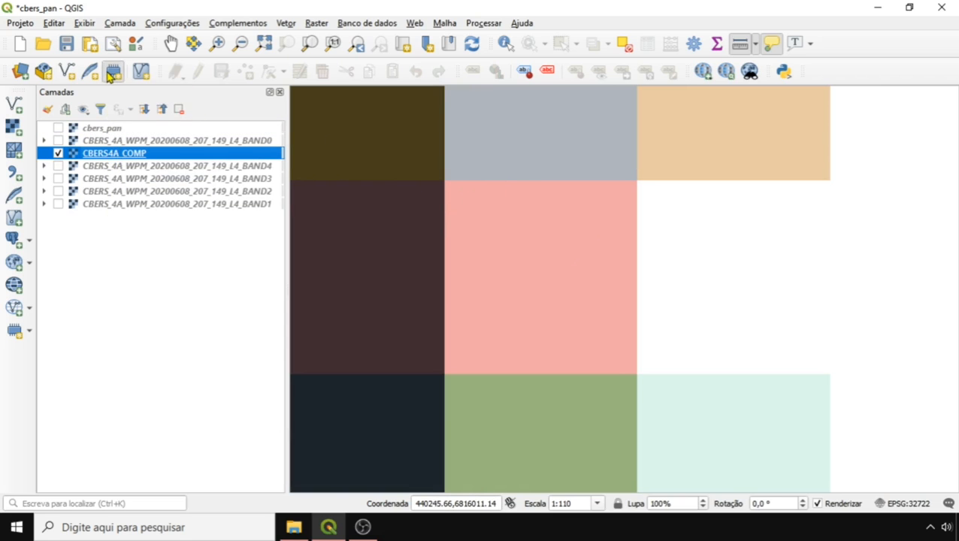
{"action": "left_click", "coordinate": [505, 125]}
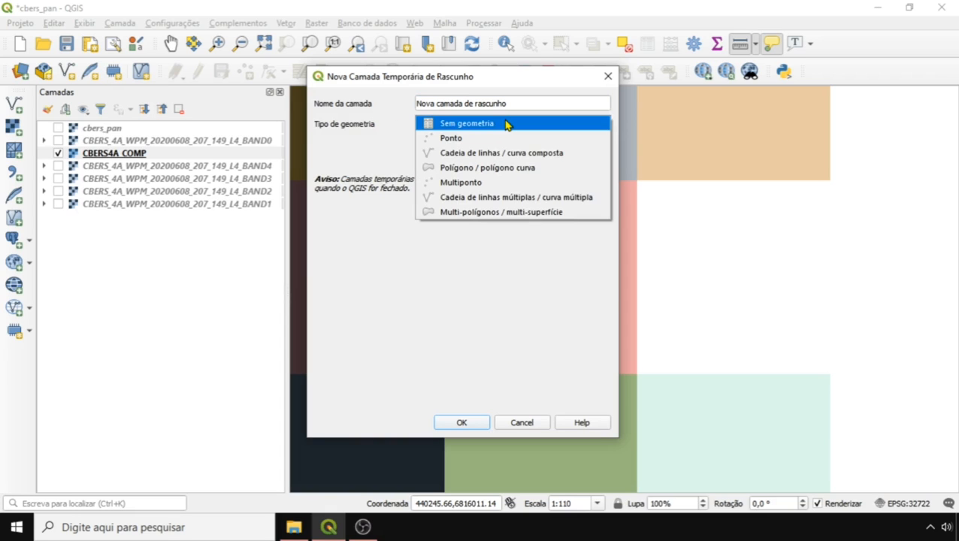
{"action": "left_click", "coordinate": [475, 167]}
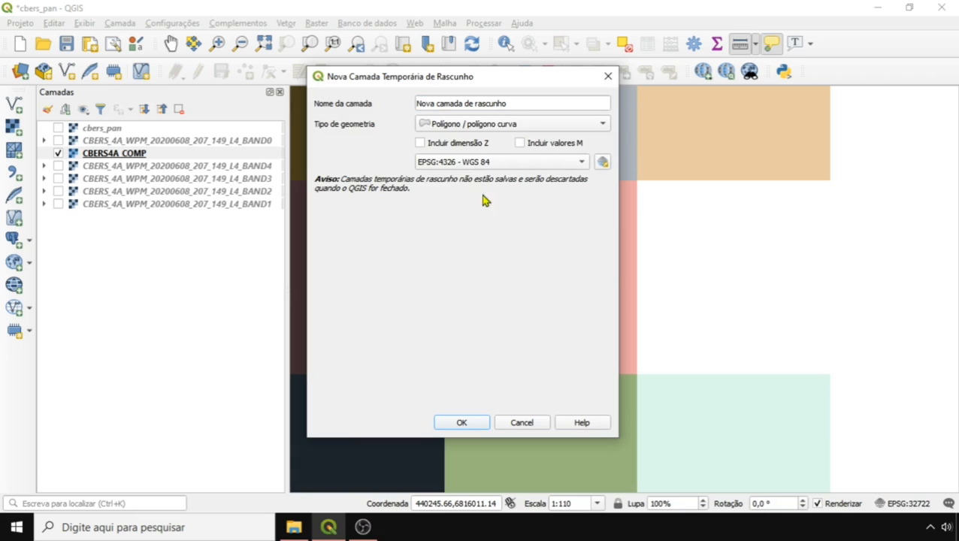
{"action": "left_click", "coordinate": [500, 163]}
{"action": "left_click", "coordinate": [549, 180]}
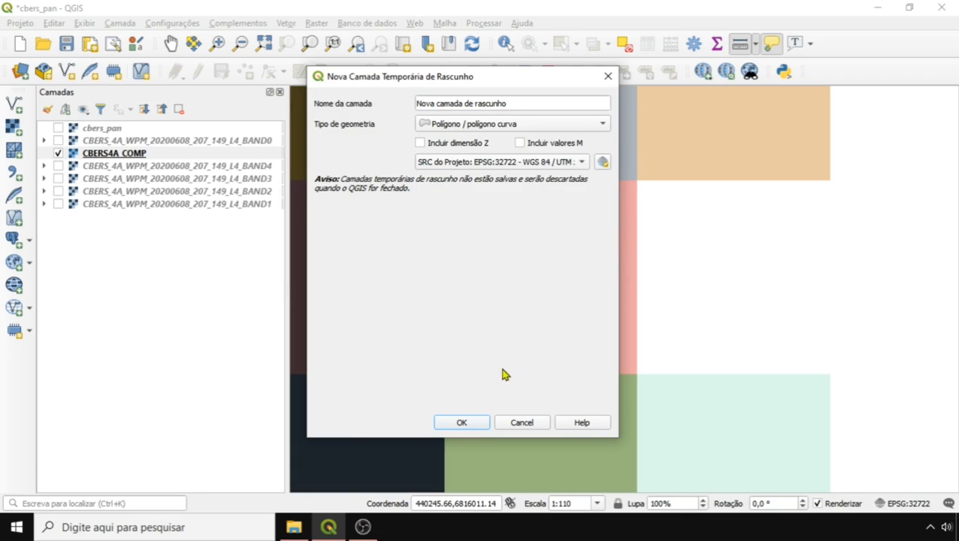
{"action": "left_click", "coordinate": [473, 427]}
- Trace a four-corner polygon around the pink CBERS4A_COMP pixel, save the layer edits and end editing
{"action": "left_click", "coordinate": [245, 72]}
{"action": "left_click", "coordinate": [444, 181]}
{"action": "left_click", "coordinate": [446, 374]}
{"action": "left_click", "coordinate": [639, 375]}
{"action": "left_click", "coordinate": [637, 181]}
{"action": "right_click", "coordinate": [638, 181]}
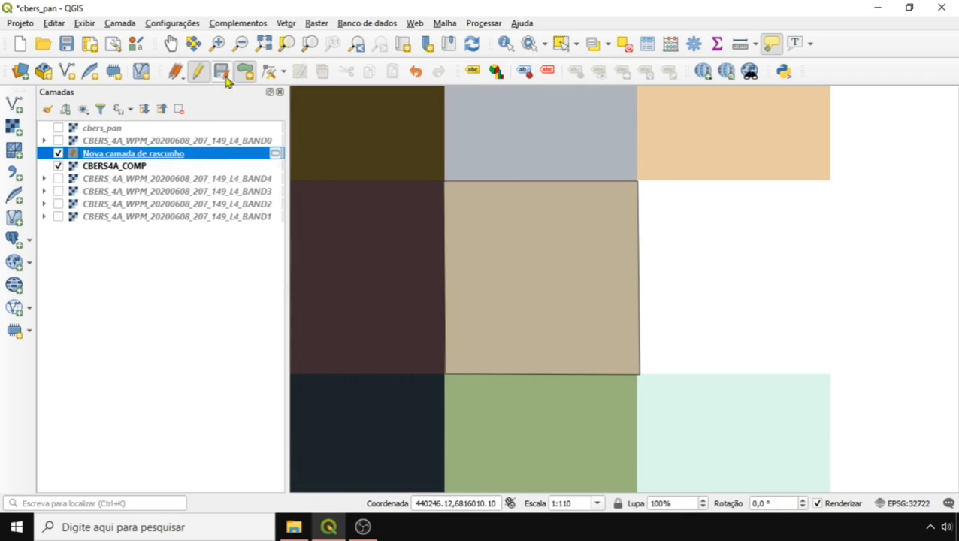
{"action": "left_click", "coordinate": [223, 73]}
{"action": "left_click", "coordinate": [198, 72]}
- Style the scratch polygon as a simple-line outline in red with a 1.26 mm stroke width
{"action": "left_click", "coordinate": [48, 110]}
{"action": "left_click", "coordinate": [854, 163]}
{"action": "left_click", "coordinate": [864, 259]}
{"action": "left_click", "coordinate": [835, 318]}
{"action": "left_click", "coordinate": [904, 283]}
{"action": "left_click", "coordinate": [818, 303]}
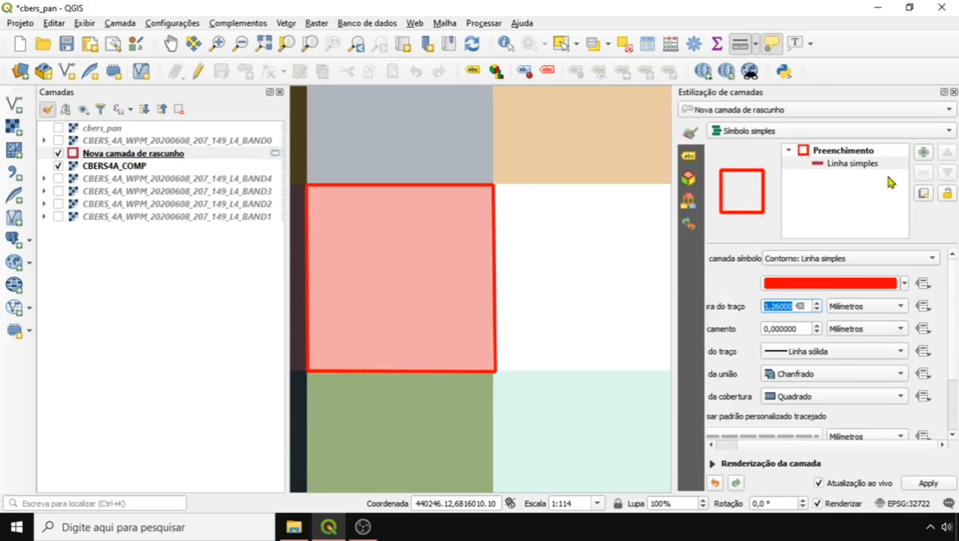
{"action": "key", "text": "F7"}
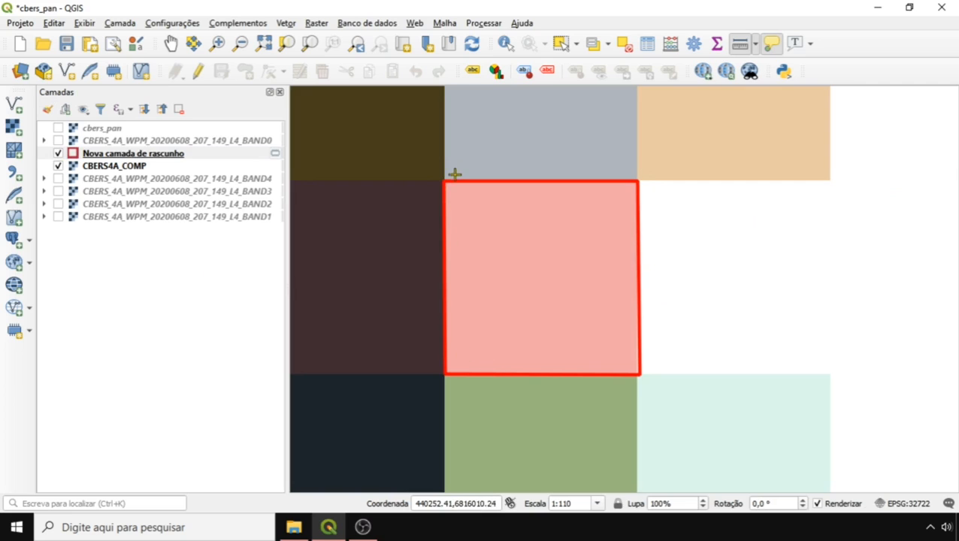
- Hide CBERS4A_COMP, show cbers_pan and move the scratch polygon layer above it
{"action": "left_click", "coordinate": [58, 166]}
{"action": "left_click", "coordinate": [87, 130]}
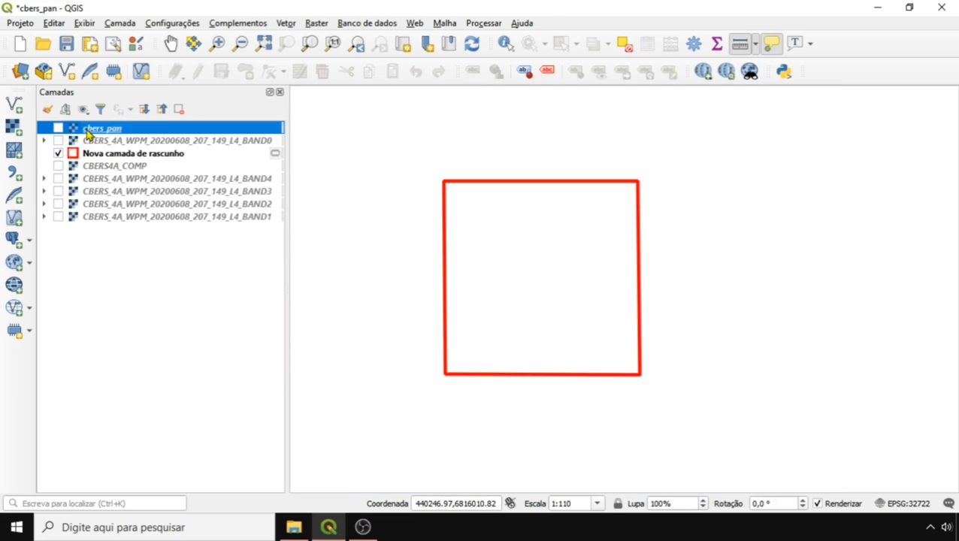
{"action": "left_click", "coordinate": [58, 129]}
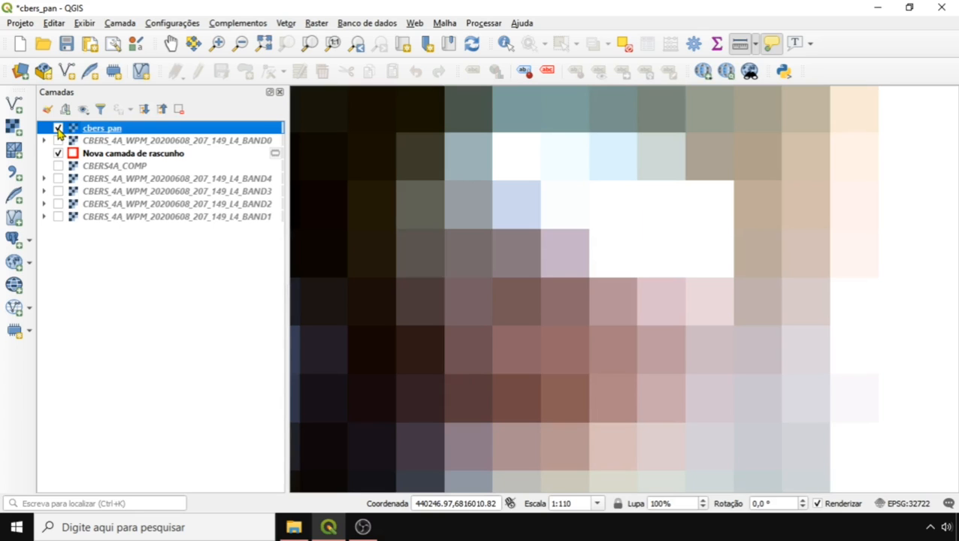
{"action": "left_click_drag", "start_coordinate": [103, 159], "coordinate": [103, 127]}
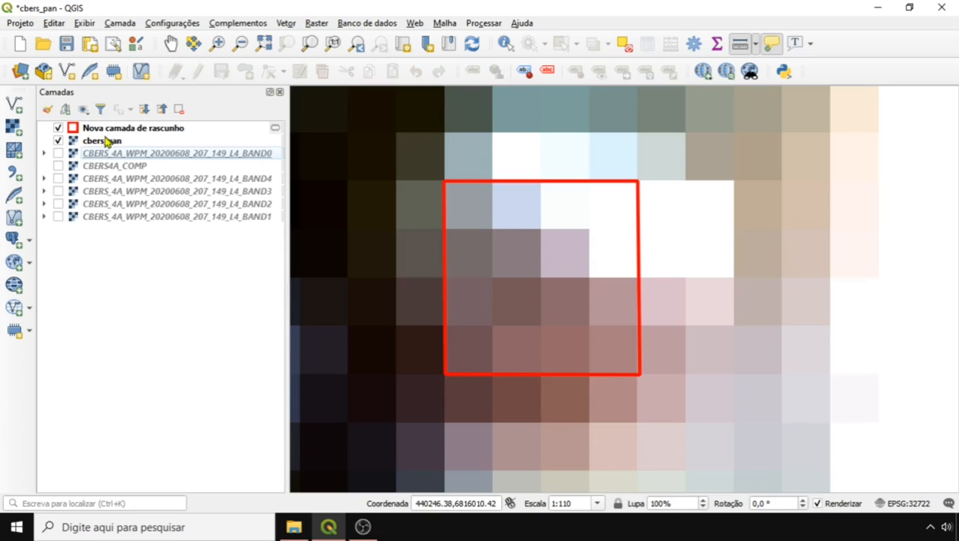
- Compare the area inside the red outline between CBERS4A_COMP and cbers_pan, ending with both layers shown
{"action": "left_click", "coordinate": [59, 140]}
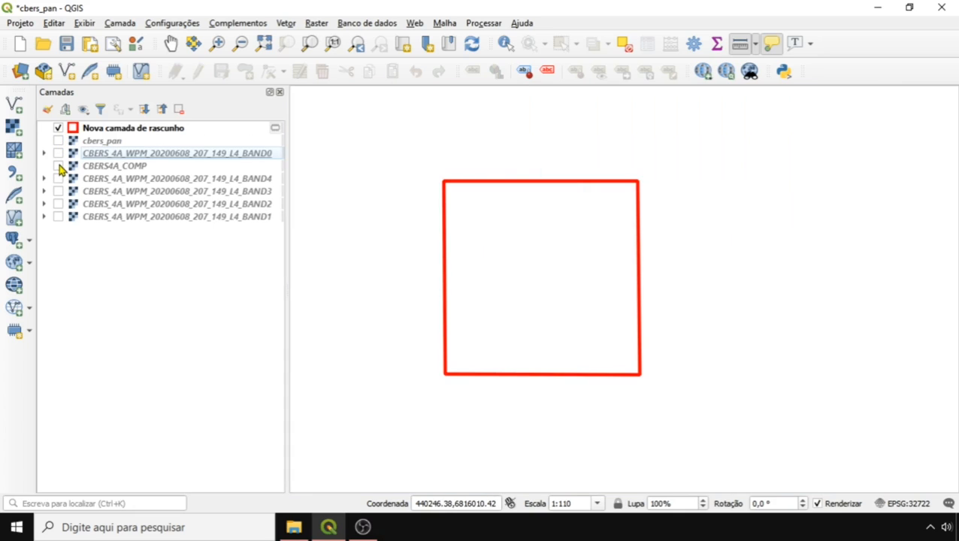
{"action": "left_click", "coordinate": [59, 166]}
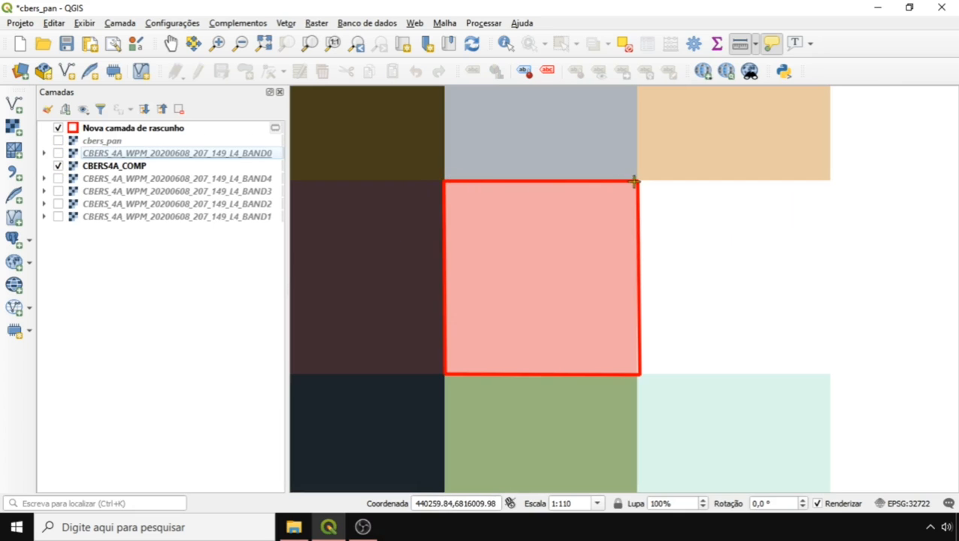
{"action": "left_click", "coordinate": [58, 141]}
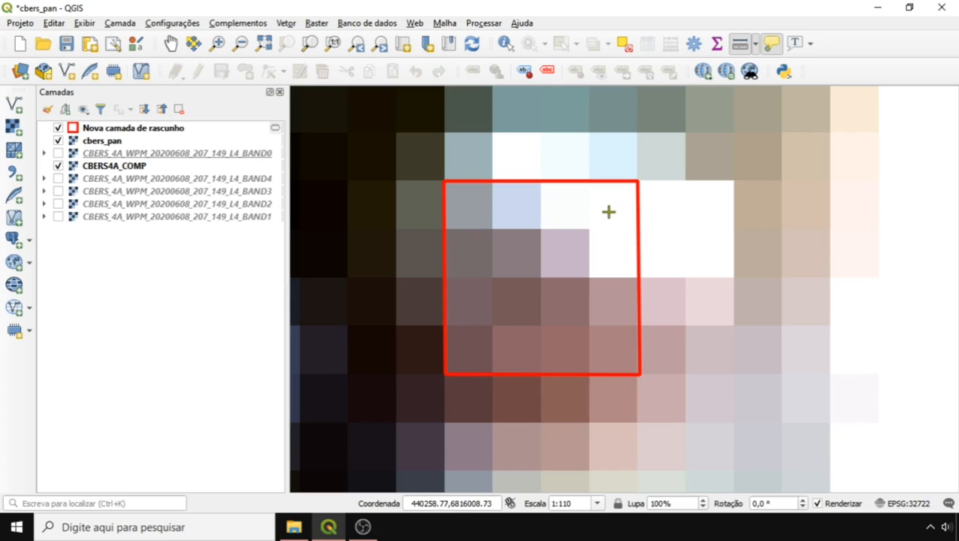
- Measure two sides of the light blue cbers_pan pixel inside the upper part of the red outline
{"action": "scroll", "coordinate": [474, 212], "scroll_direction": "up", "scroll_amount": 1}
{"action": "scroll", "coordinate": [477, 185], "scroll_direction": "up", "scroll_amount": 1}
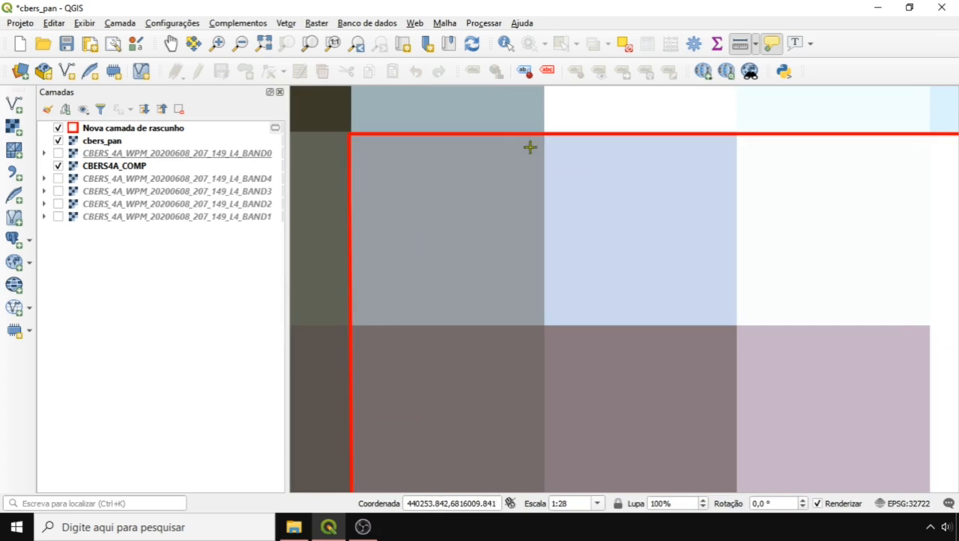
{"action": "left_click", "coordinate": [545, 133]}
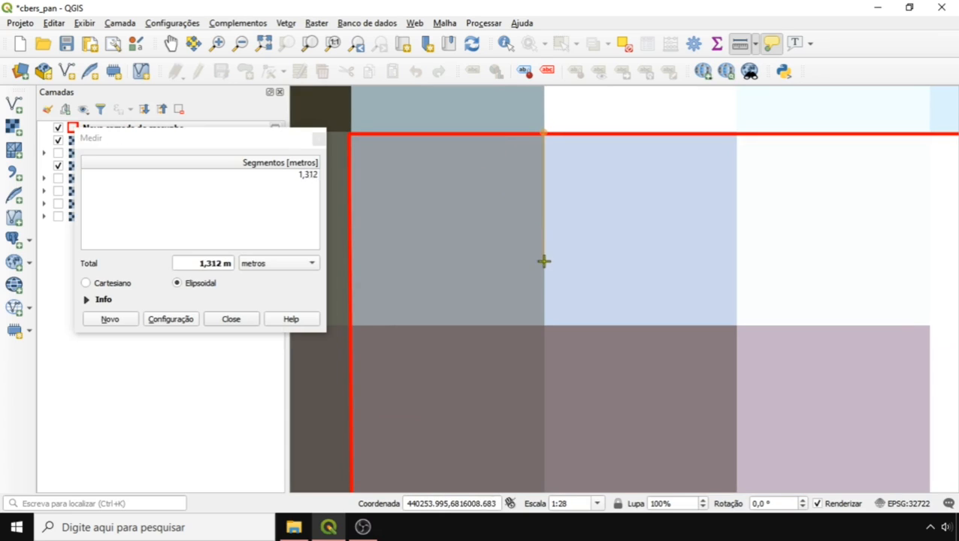
{"action": "left_click", "coordinate": [545, 325]}
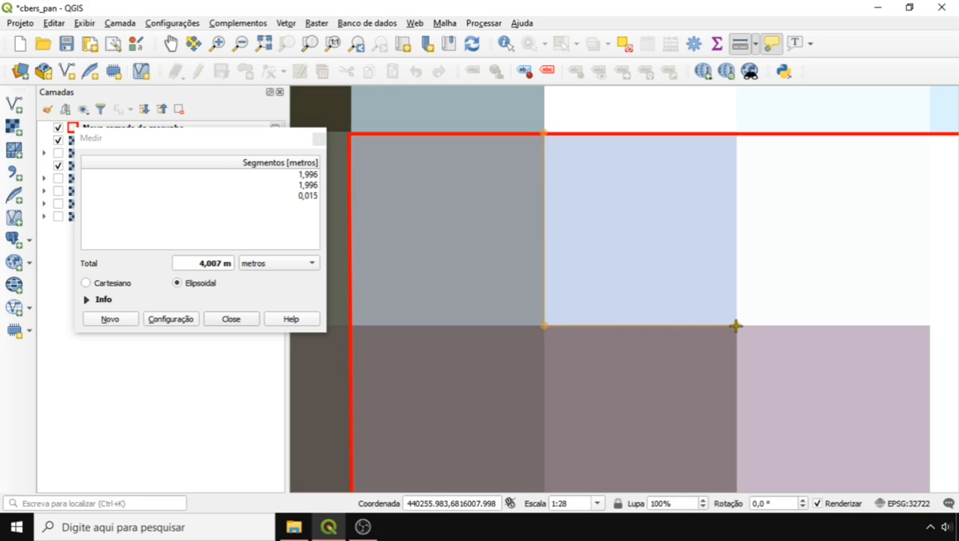
{"action": "left_click", "coordinate": [319, 139]}
- Examine the red-outlined pixel in cbers_pan and its surroundings out to the town blocks around the sports field
{"action": "scroll", "coordinate": [627, 244], "scroll_direction": "down", "scroll_amount": 3}
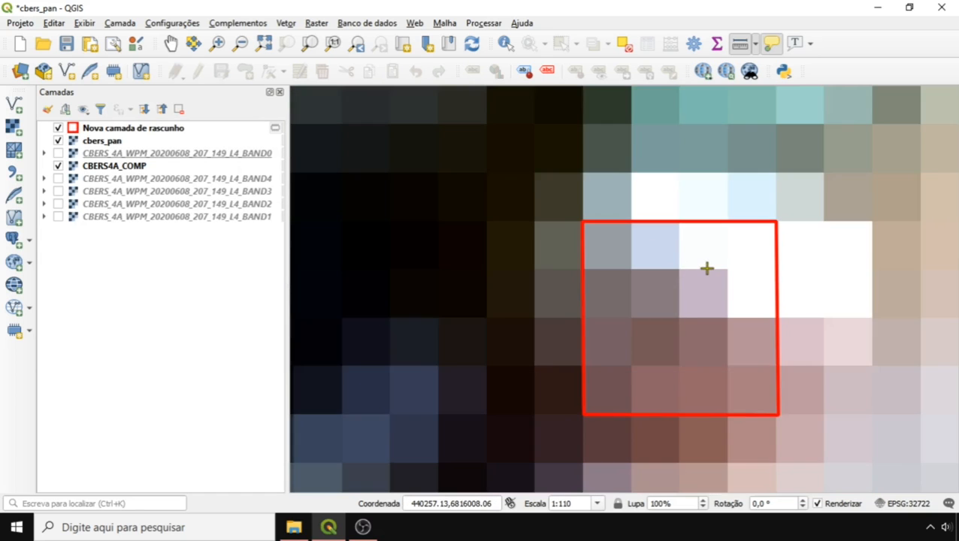
{"action": "left_click_drag", "start_coordinate": [708, 268], "coordinate": [637, 239]}
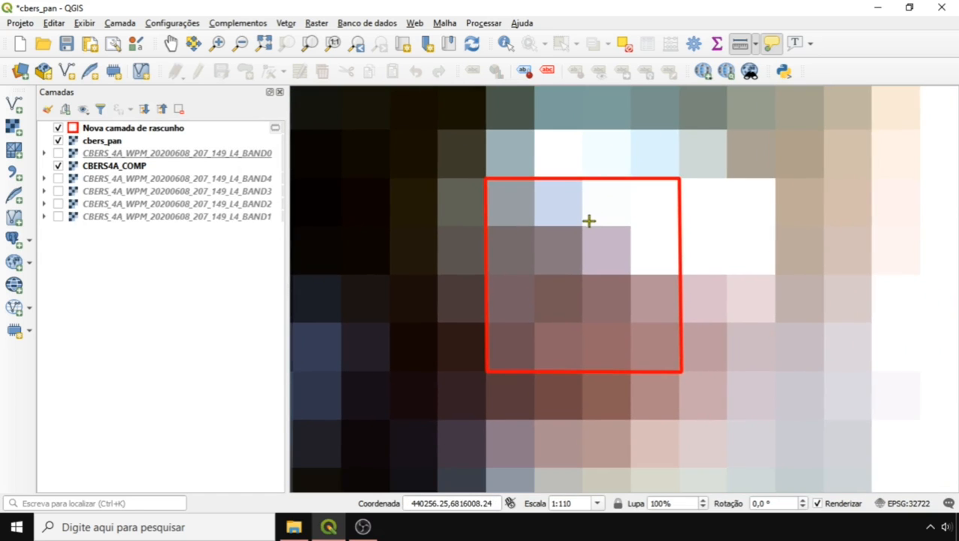
{"action": "scroll", "coordinate": [588, 221], "scroll_direction": "down", "scroll_amount": 1}
{"action": "key", "text": "ctrl+s"}
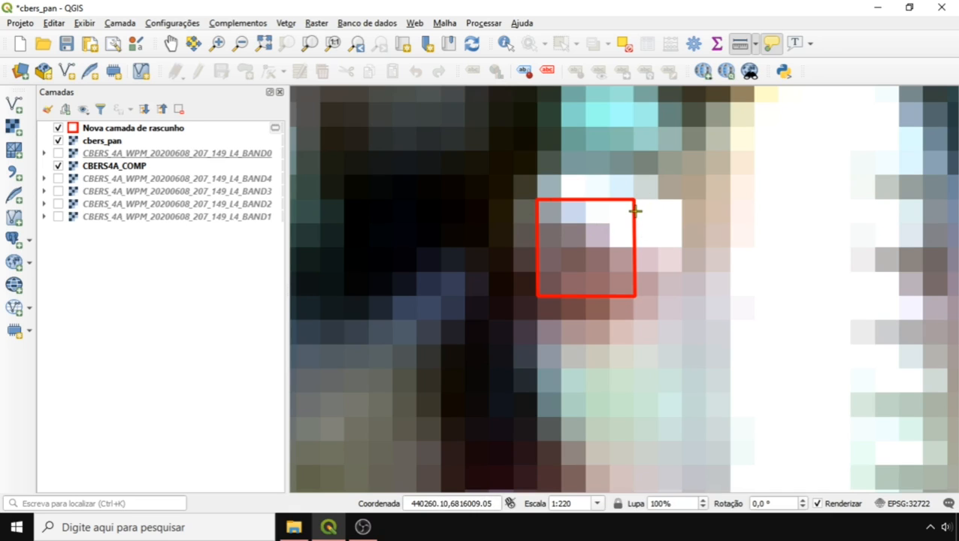
{"action": "scroll", "coordinate": [633, 208], "scroll_direction": "down", "scroll_amount": 4}
{"action": "scroll", "coordinate": [630, 215], "scroll_direction": "down", "scroll_amount": 1}
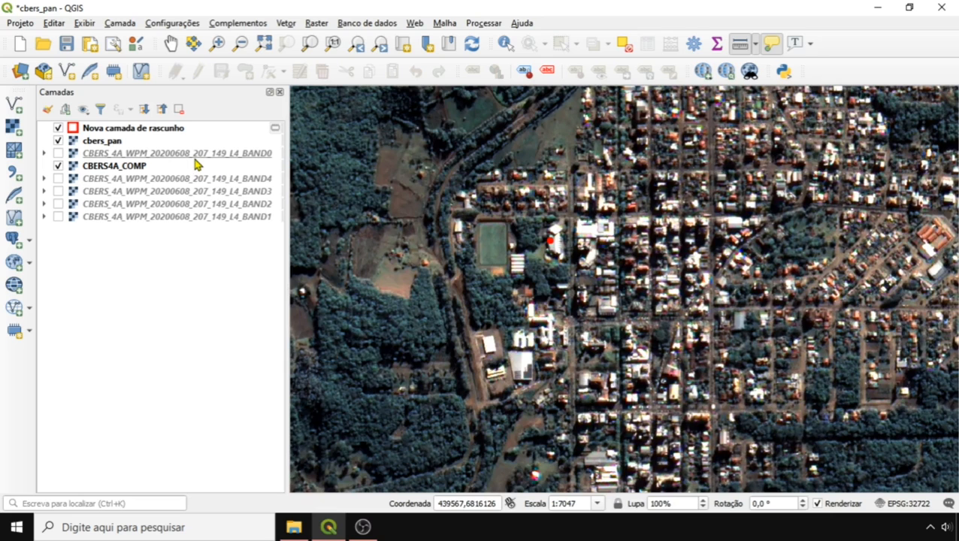
- Set the cbers_pan colour composite to Banda 4 for red, Banda 3 for green and Banda 2 for blue
{"action": "right_click", "coordinate": [91, 142]}
{"action": "left_click", "coordinate": [154, 385]}
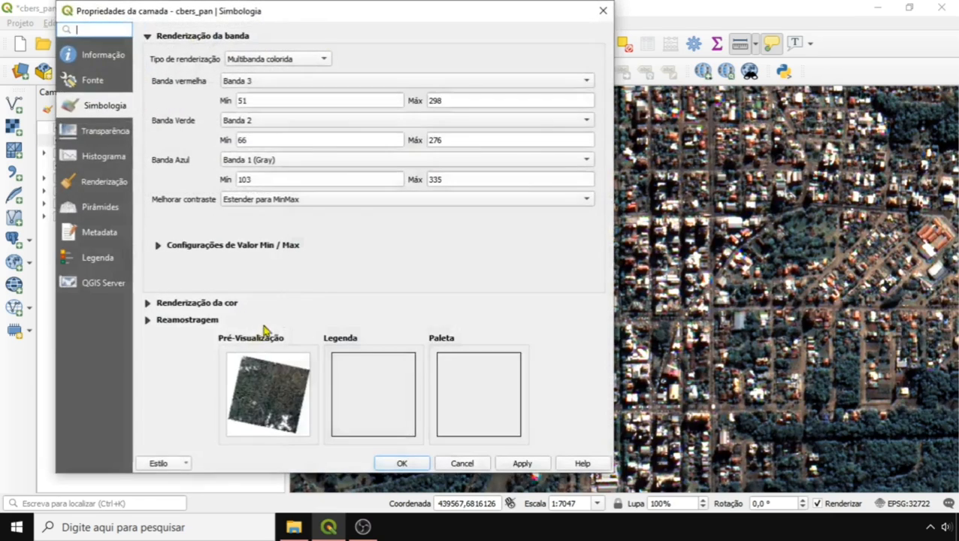
{"action": "left_click", "coordinate": [300, 87]}
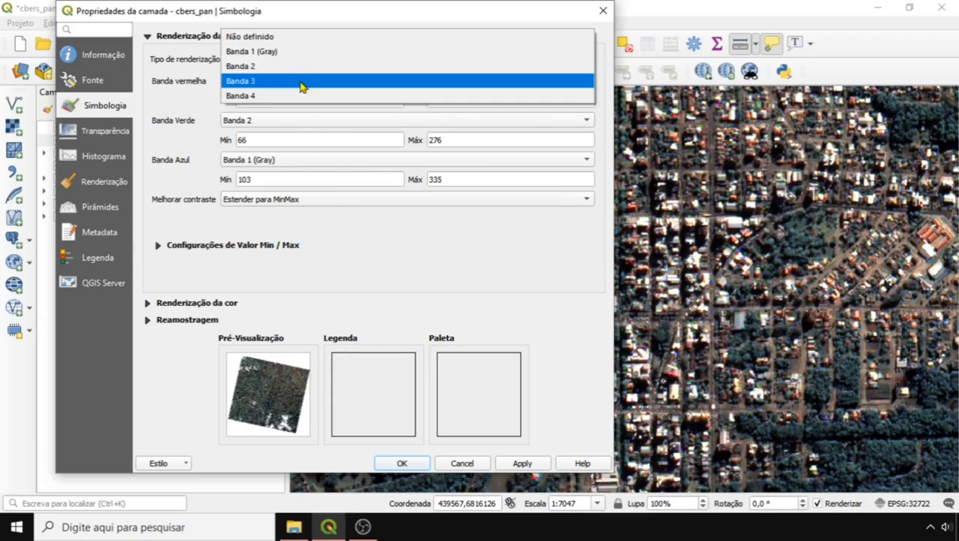
{"action": "left_click", "coordinate": [241, 96]}
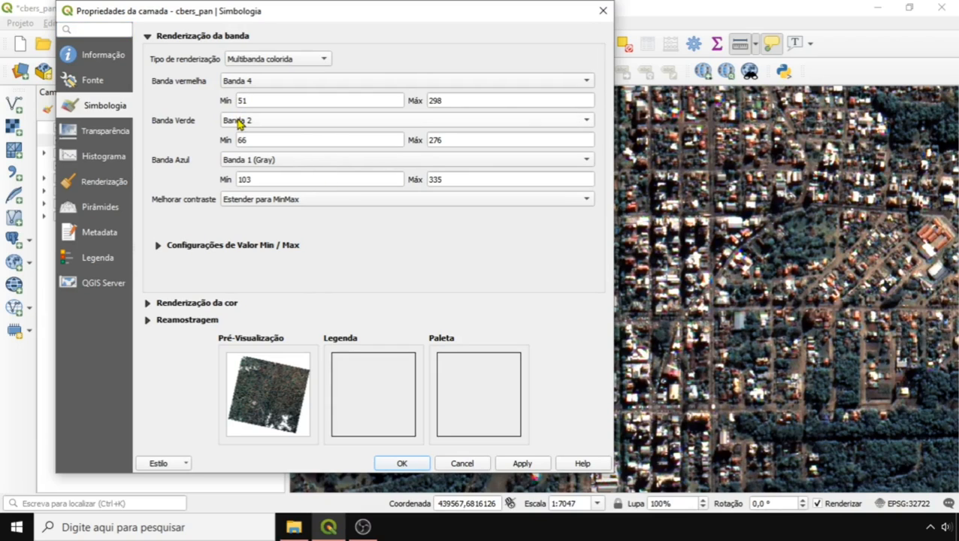
{"action": "left_click", "coordinate": [242, 121]}
{"action": "left_click", "coordinate": [254, 137]}
{"action": "left_click", "coordinate": [255, 161]}
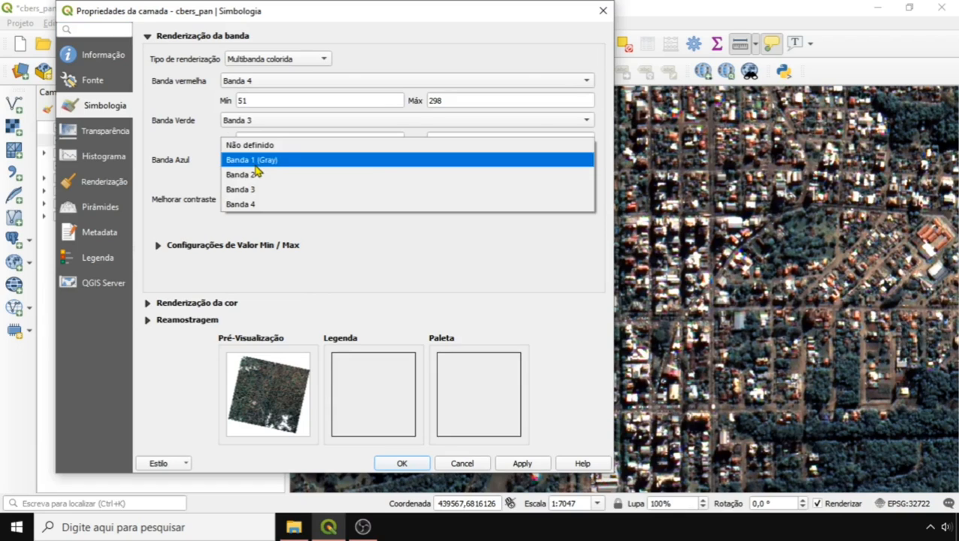
{"action": "left_click", "coordinate": [259, 176]}
{"action": "left_click", "coordinate": [521, 463]}
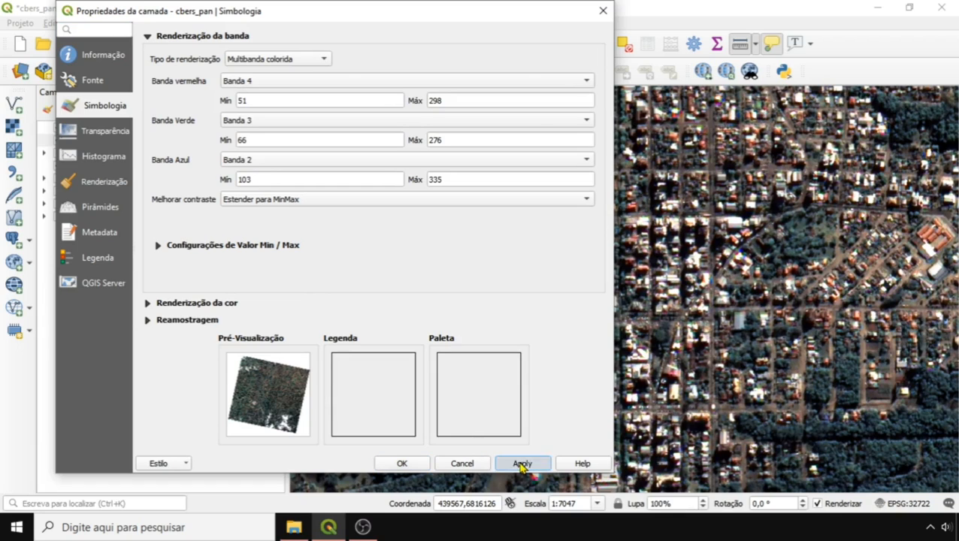
{"action": "left_click", "coordinate": [402, 464]}
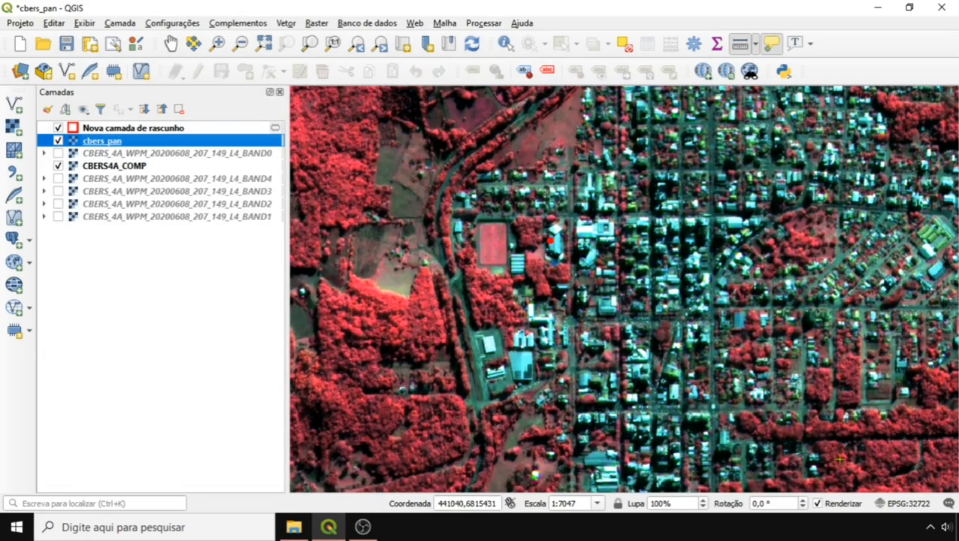
- Hide CBERS4A_COMP and examine the forest and fields west of the town in the false-colour cbers_pan layer
{"action": "left_click_drag", "start_coordinate": [454, 266], "coordinate": [626, 168]}
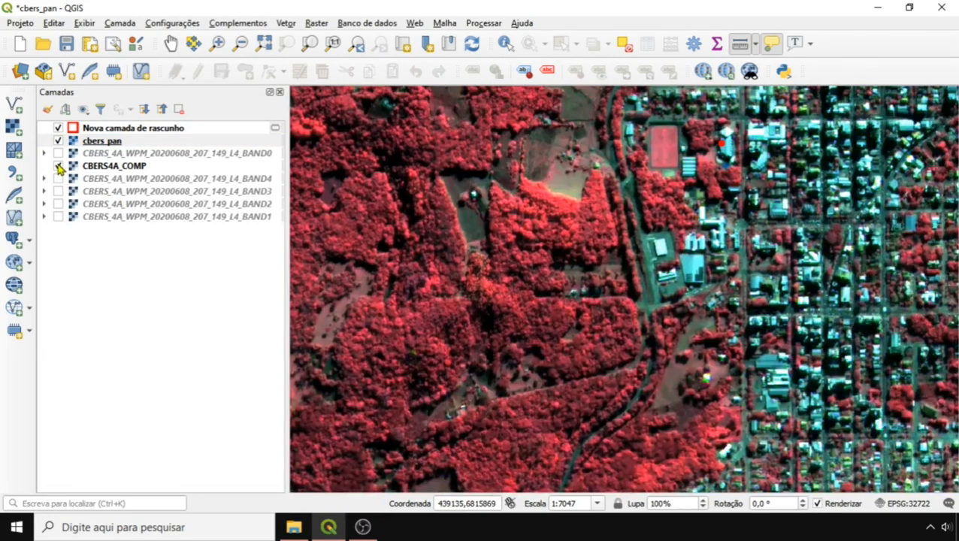
{"action": "left_click", "coordinate": [58, 166]}
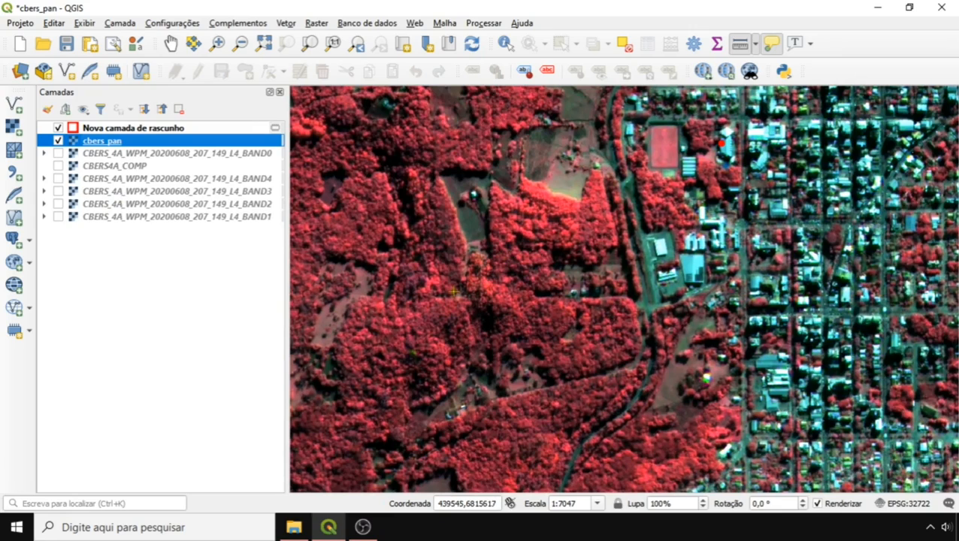
{"action": "left_click_drag", "start_coordinate": [454, 223], "coordinate": [784, 287]}
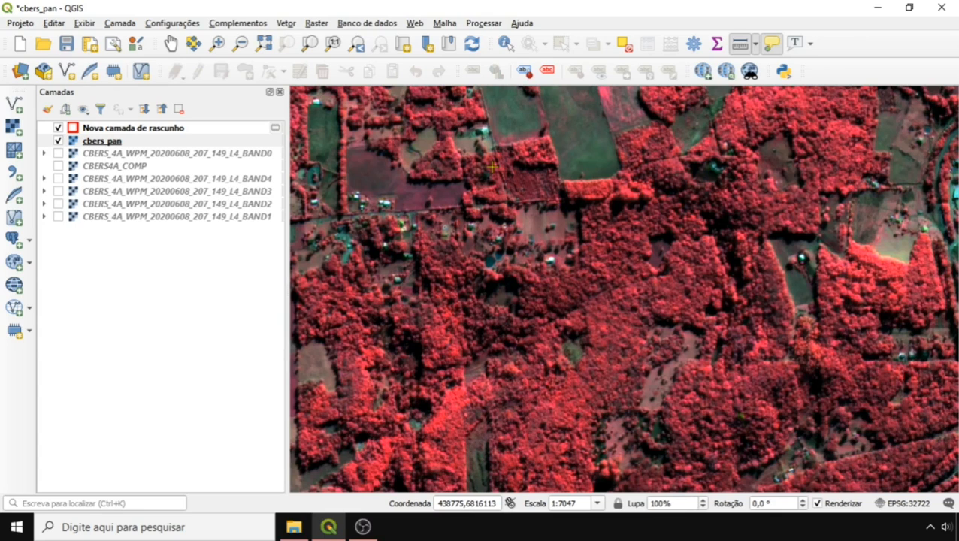
{"action": "scroll", "coordinate": [560, 175], "scroll_direction": "down", "scroll_amount": 1}
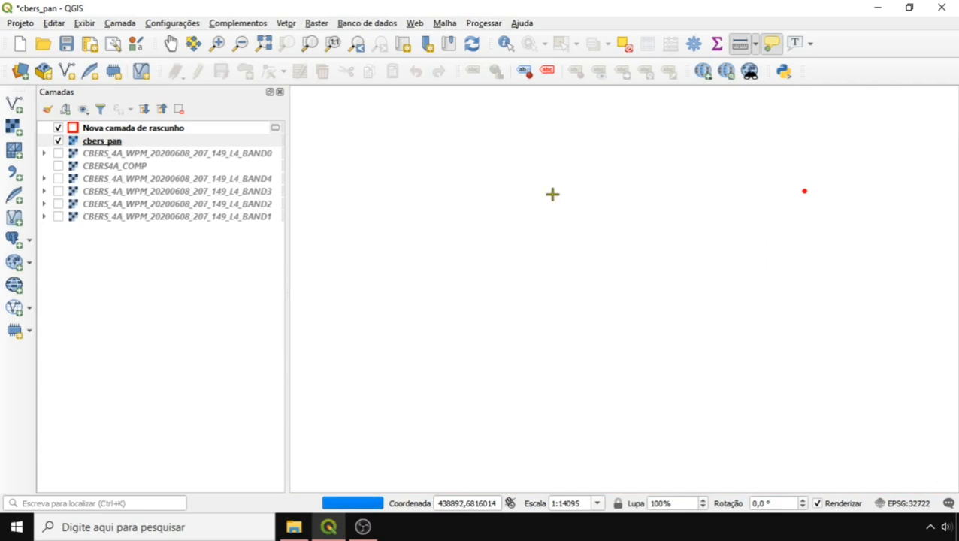
{"action": "left_click_drag", "start_coordinate": [415, 214], "coordinate": [490, 178]}
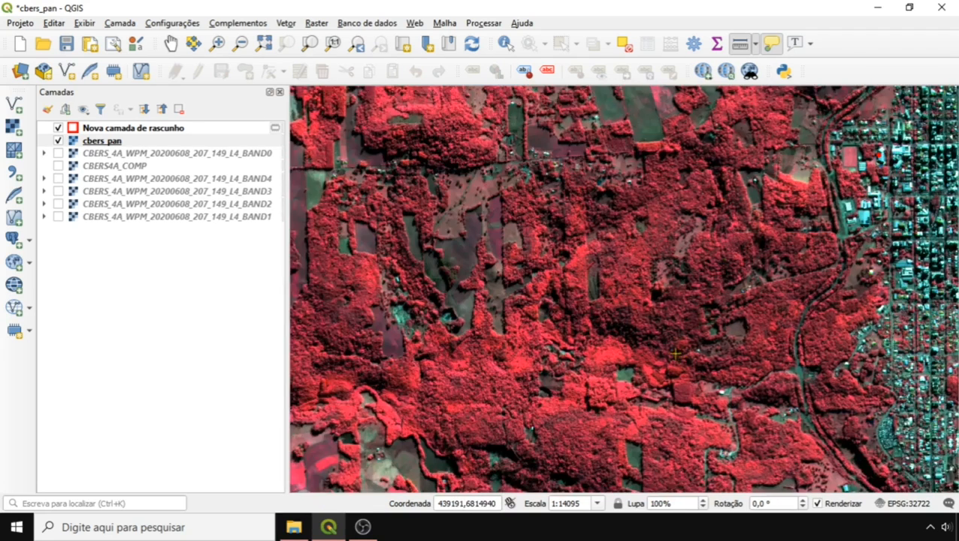
{"action": "left_click_drag", "start_coordinate": [675, 355], "coordinate": [613, 247]}
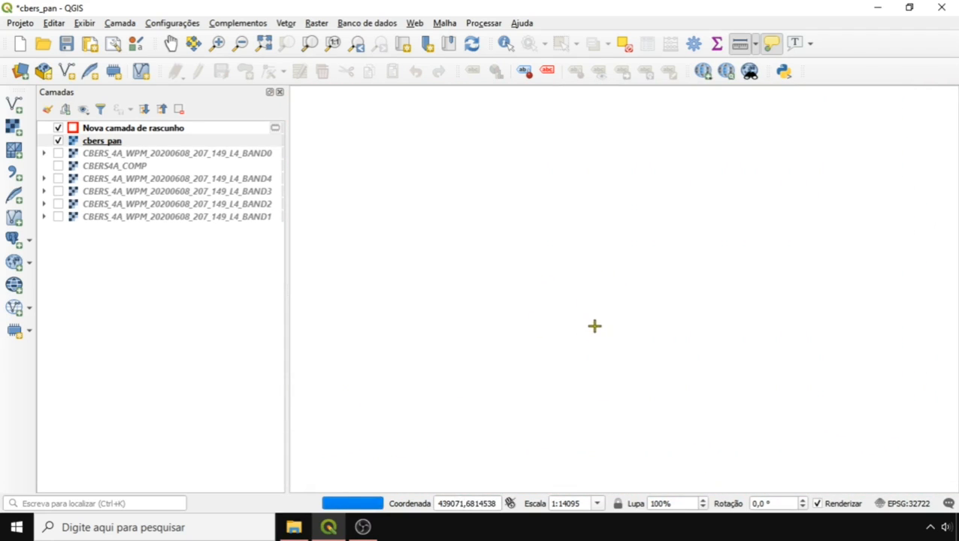
{"action": "scroll", "coordinate": [546, 302], "scroll_direction": "up", "scroll_amount": 2}
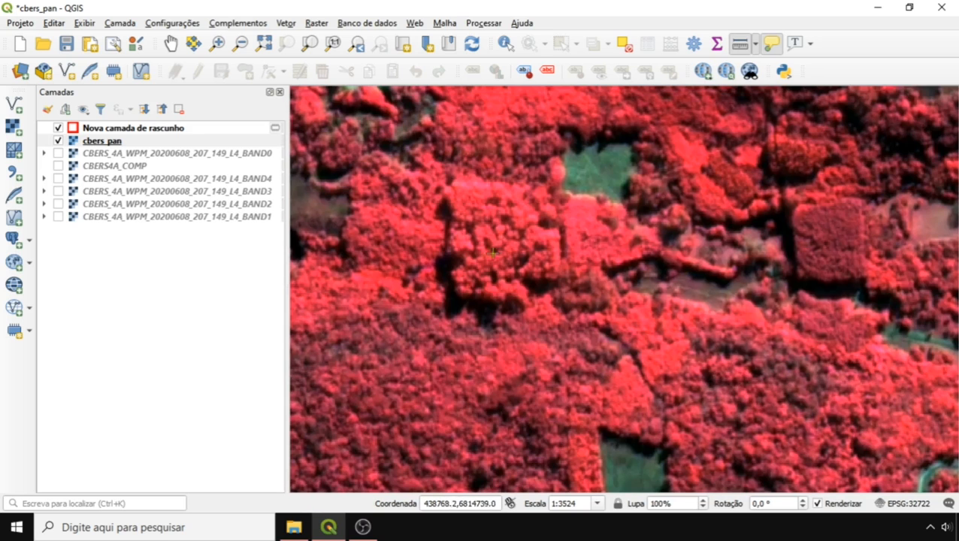
{"action": "left_click_drag", "start_coordinate": [736, 276], "coordinate": [646, 278]}
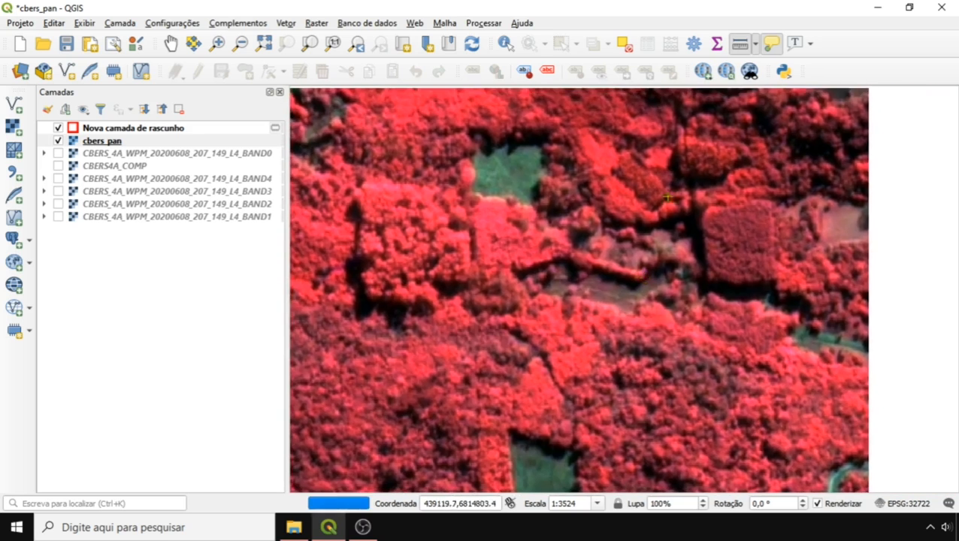
- Show CBERS4A_COMP again and open its layer properties
{"action": "left_click", "coordinate": [58, 166]}
{"action": "right_click", "coordinate": [81, 167]}
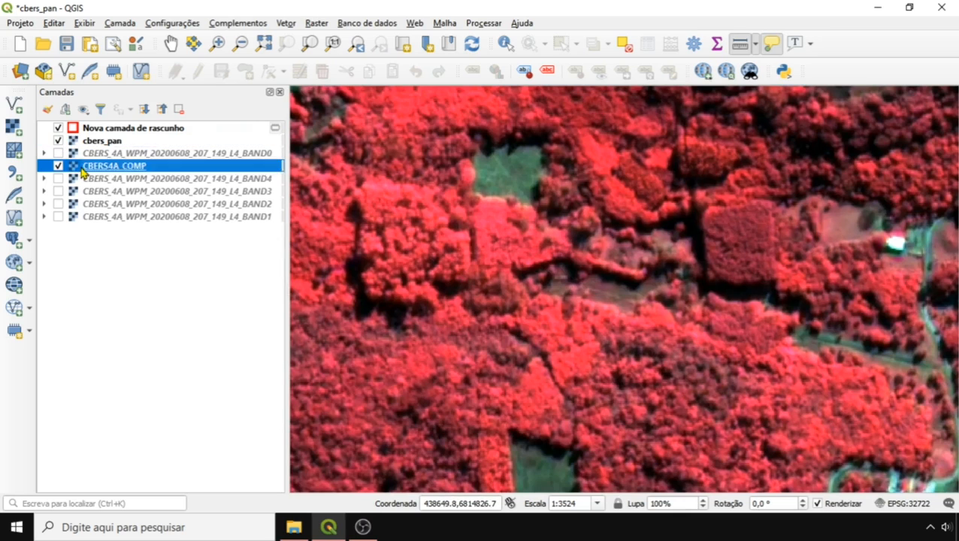
{"action": "left_click", "coordinate": [127, 410]}
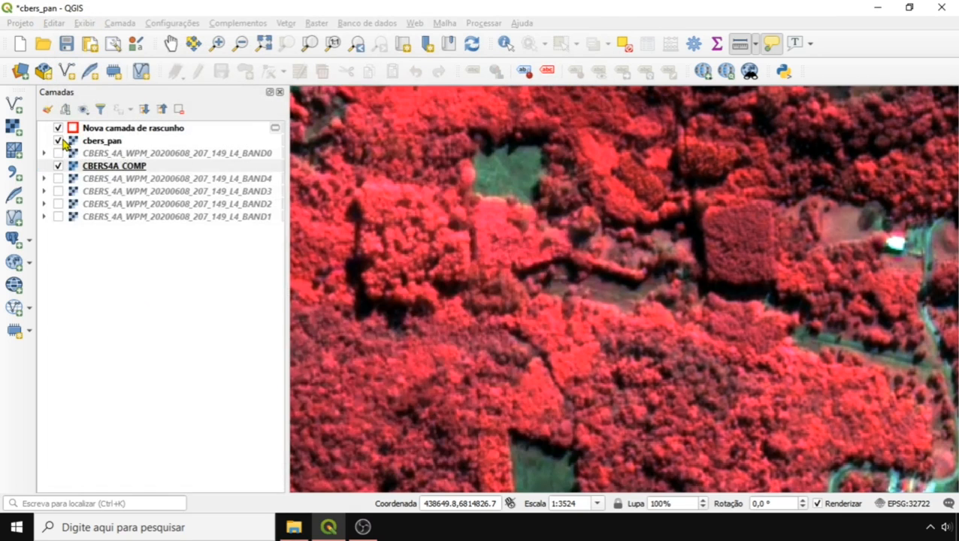
- Compare the forest and field detail between CBERS4A_COMP and cbers_pan, ending with both layers shown
{"action": "left_click", "coordinate": [59, 140]}
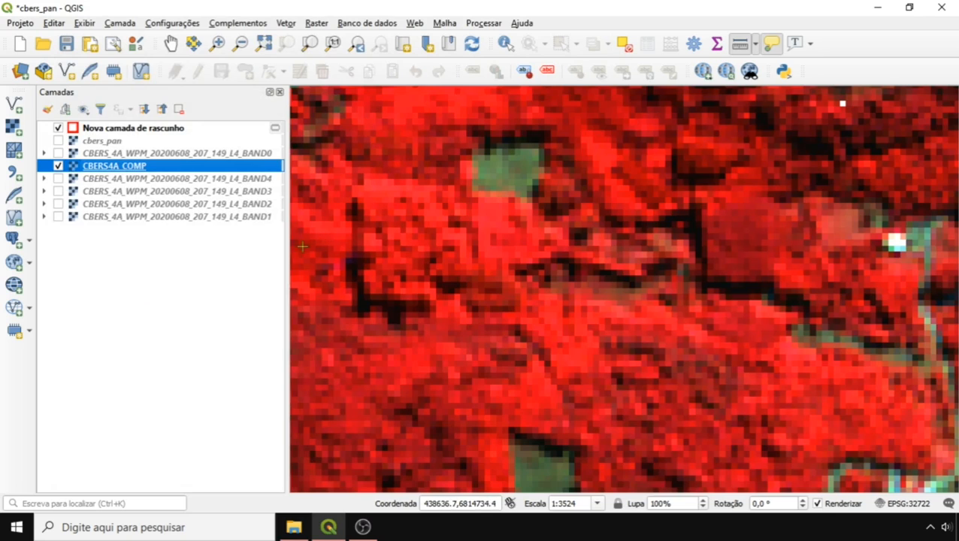
{"action": "left_click", "coordinate": [59, 141]}
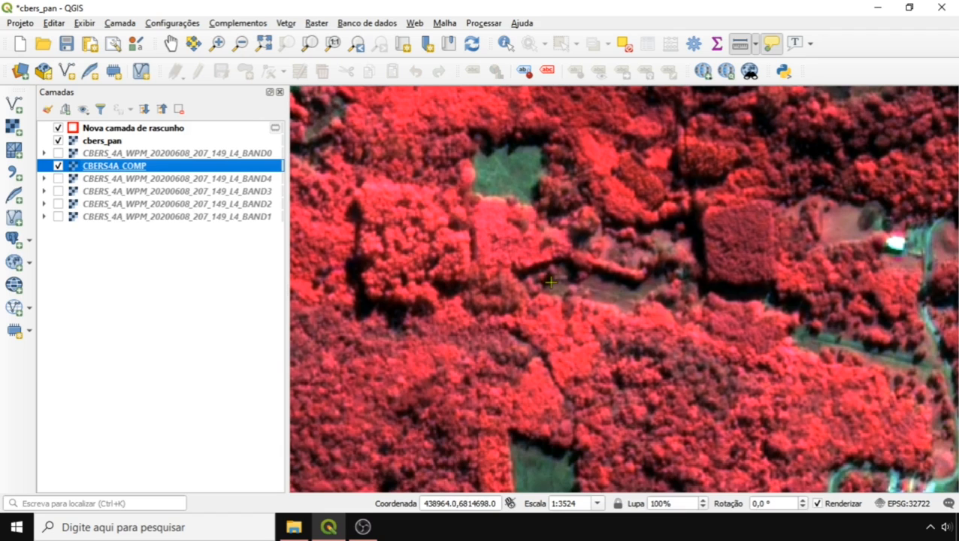
{"action": "scroll", "coordinate": [550, 282], "scroll_direction": "down", "scroll_amount": 3}
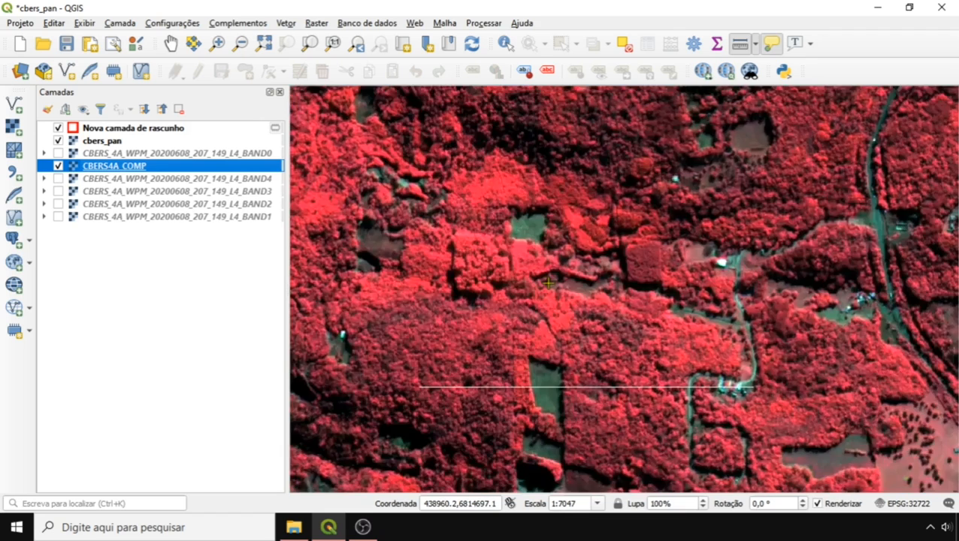